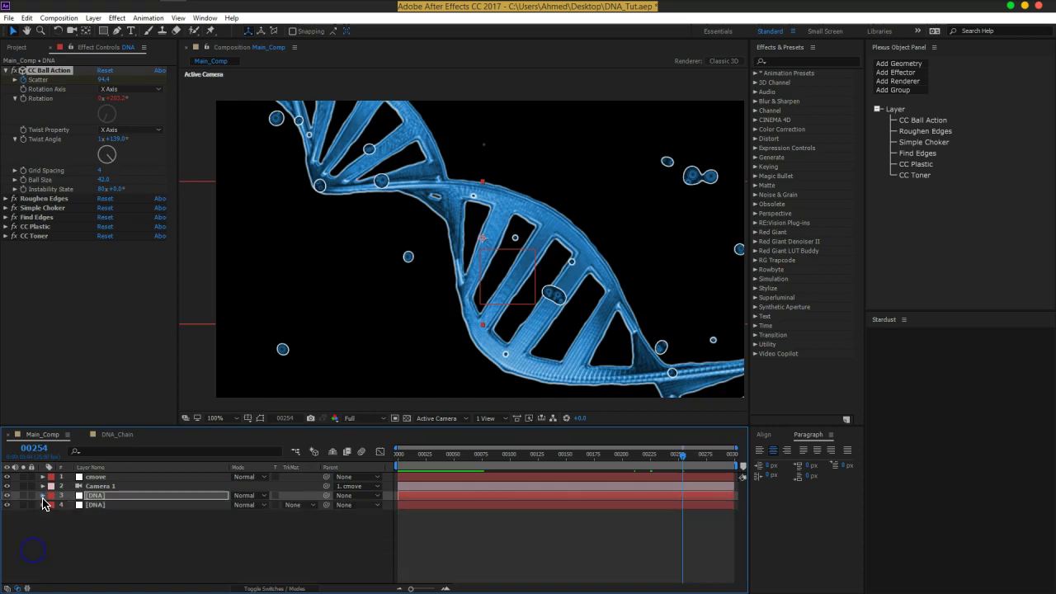
Step: Collapse the DNA layer's keyframed properties and the CC Ball Action settings, then clear the selection
click(115, 523)
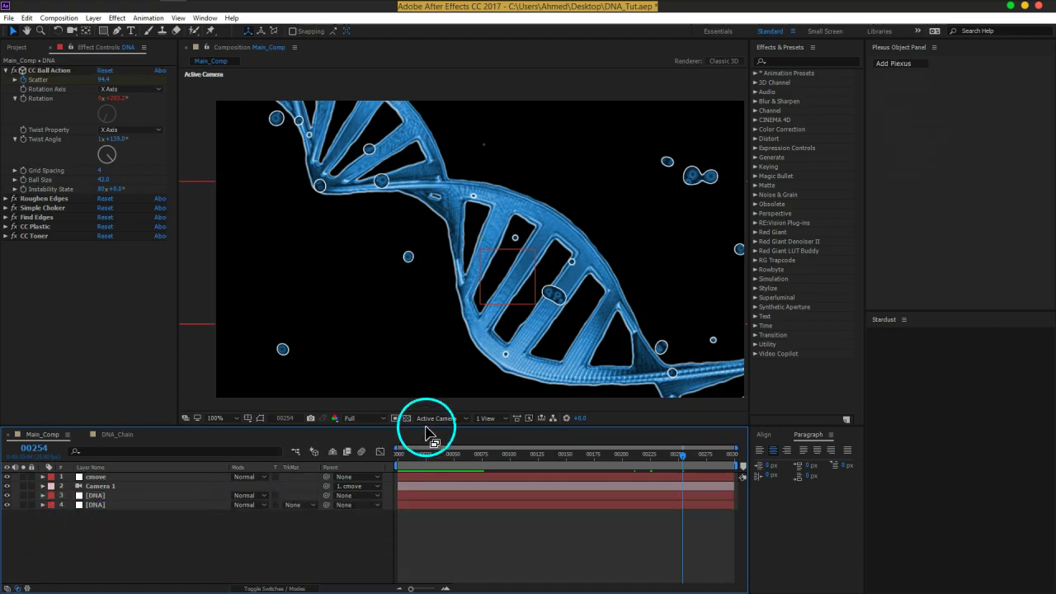
drag(426, 427, 426, 435)
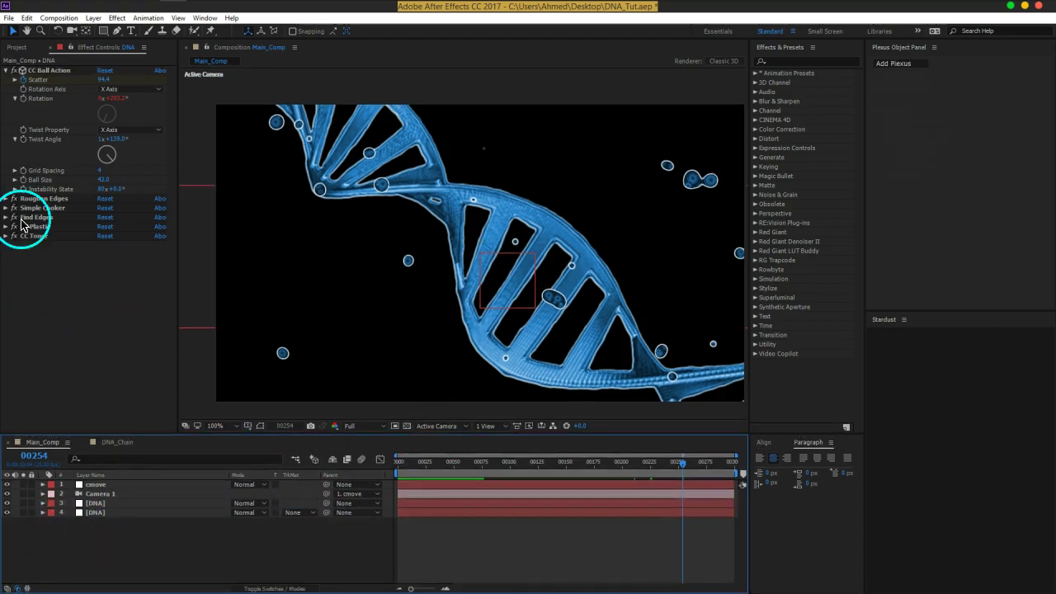
click(7, 71)
click(189, 565)
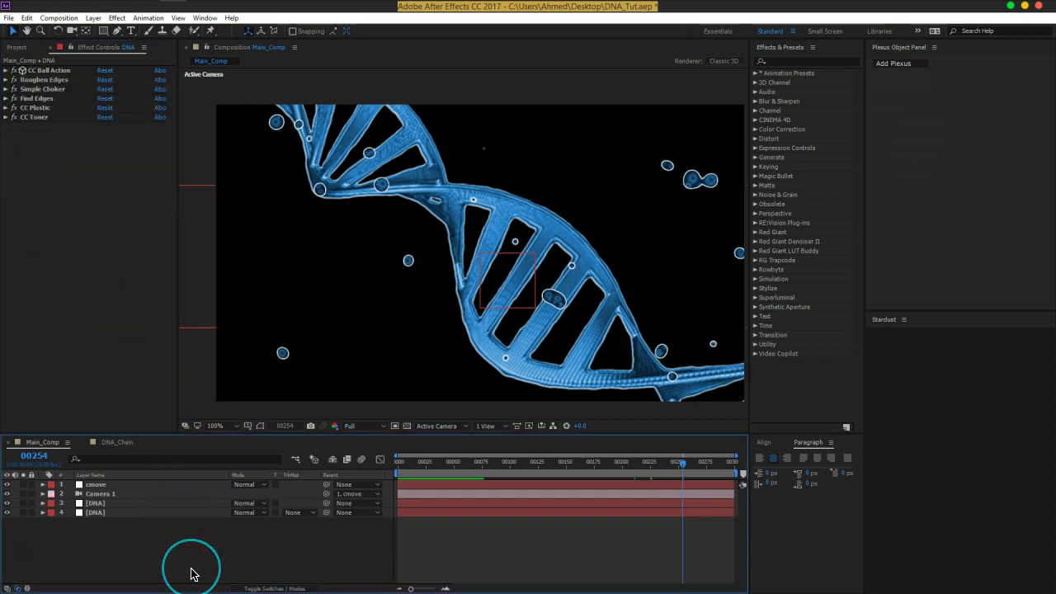
click(87, 545)
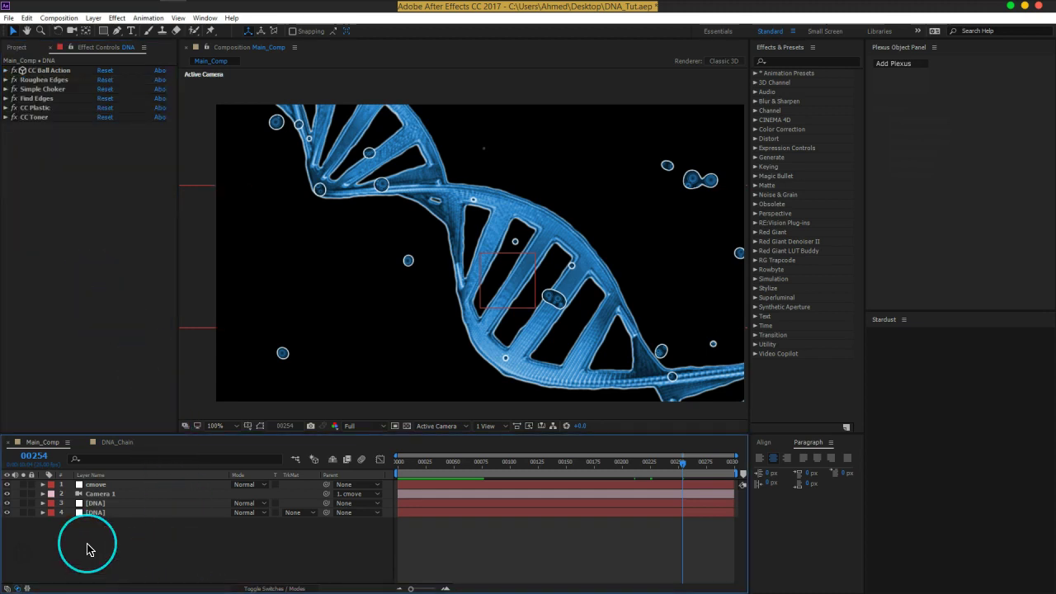
Step: Create a new solid named Plex and move it to the bottom of the layer stack
key(ctrl+y)
text(Plex)
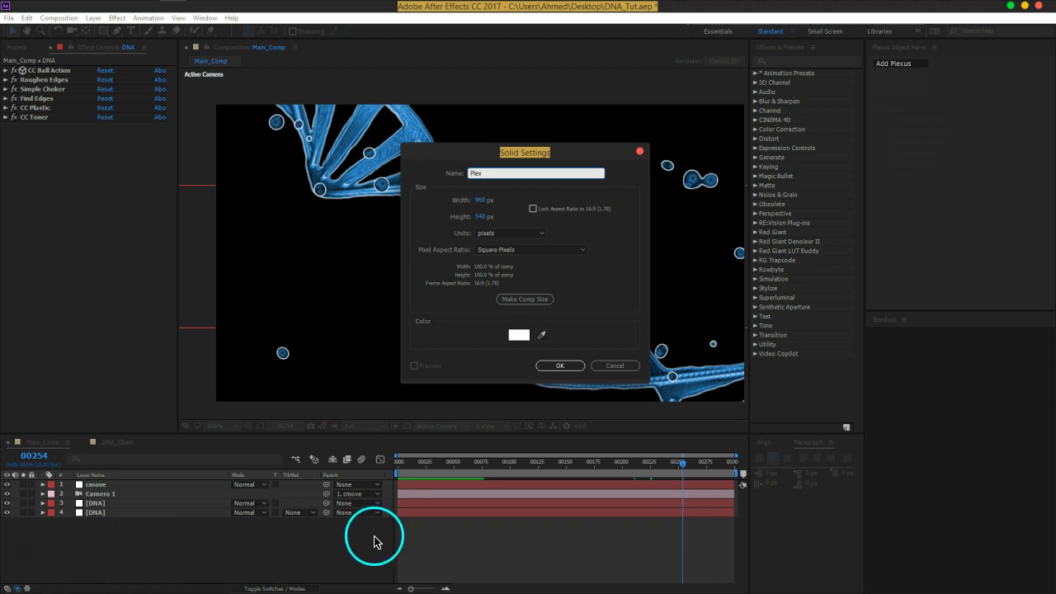
click(556, 366)
mouse_move(99, 484)
mouse_down()
mouse_move(111, 537)
mouse_move(154, 546)
mouse_up()
Step: Apply the Plexus effect to Plex by searching 'plex' in the quick effect search
key(ctrl+space)
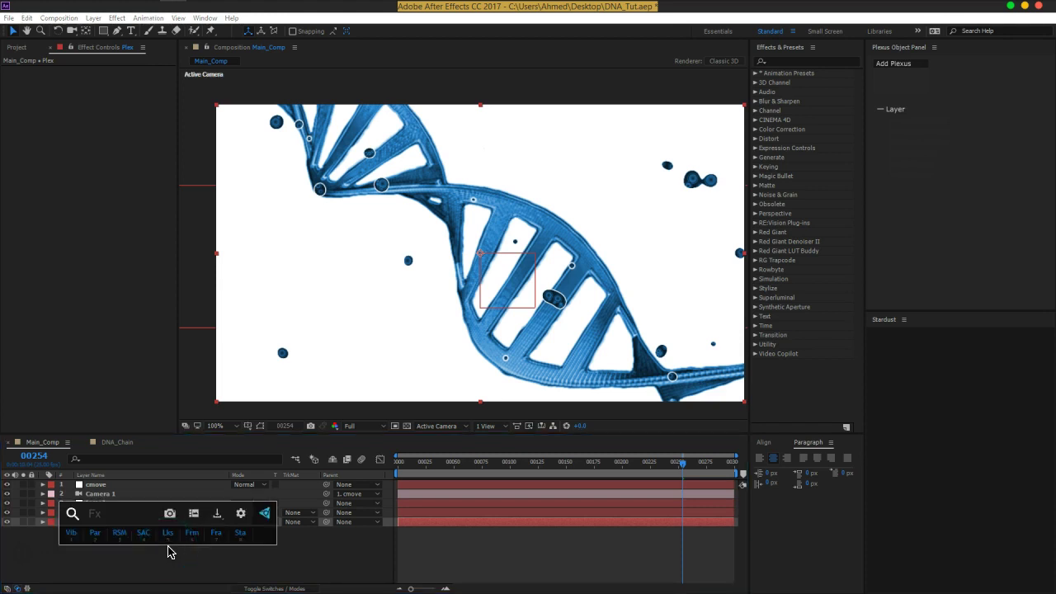
text(plex)
click(173, 492)
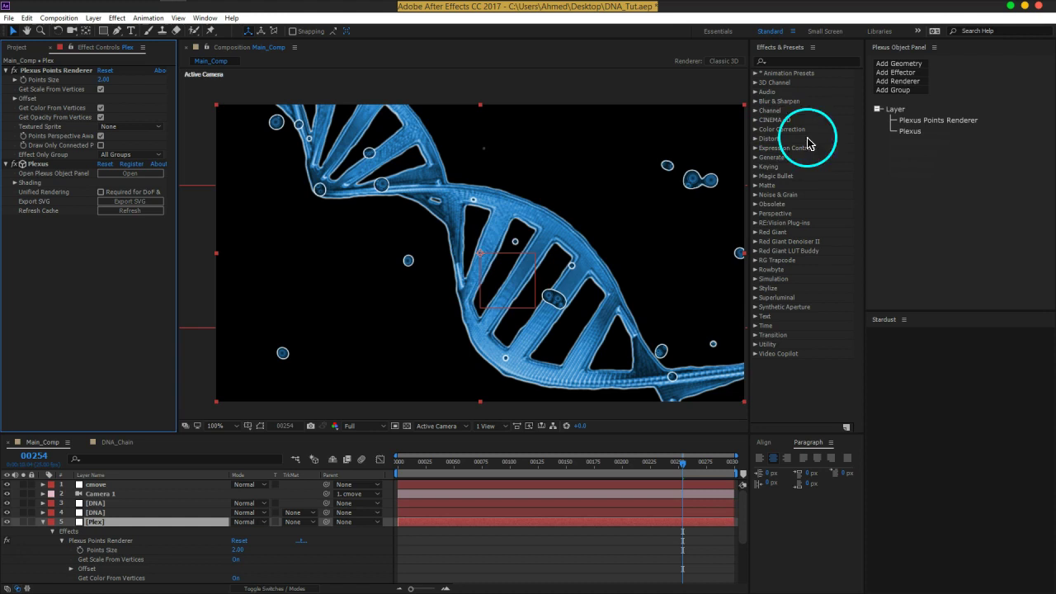
Step: Add a Plexus Primitives cube as geometry and rename it BG Cube
click(899, 66)
click(899, 66)
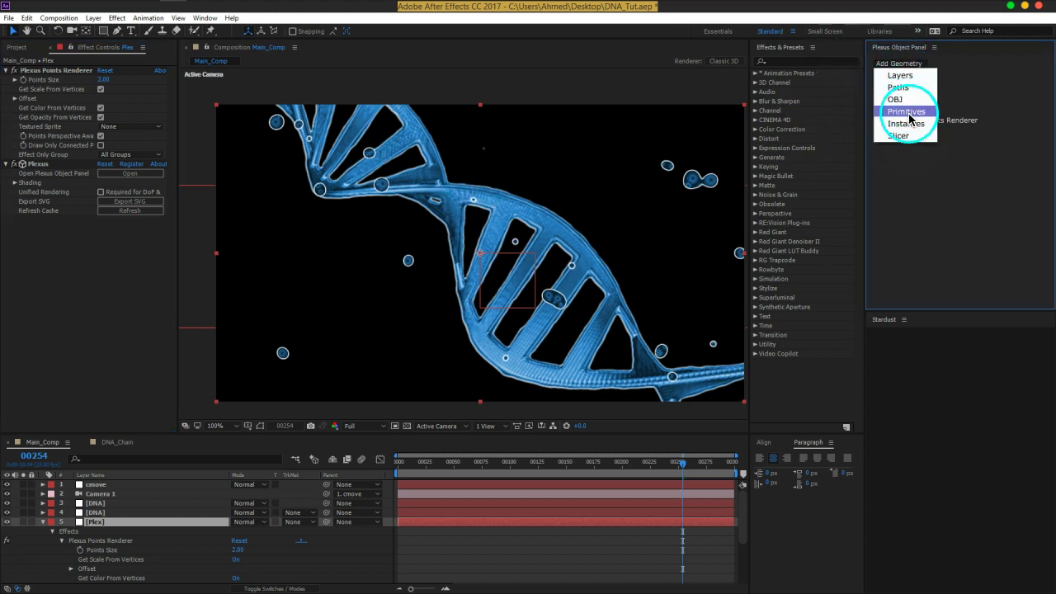
click(907, 111)
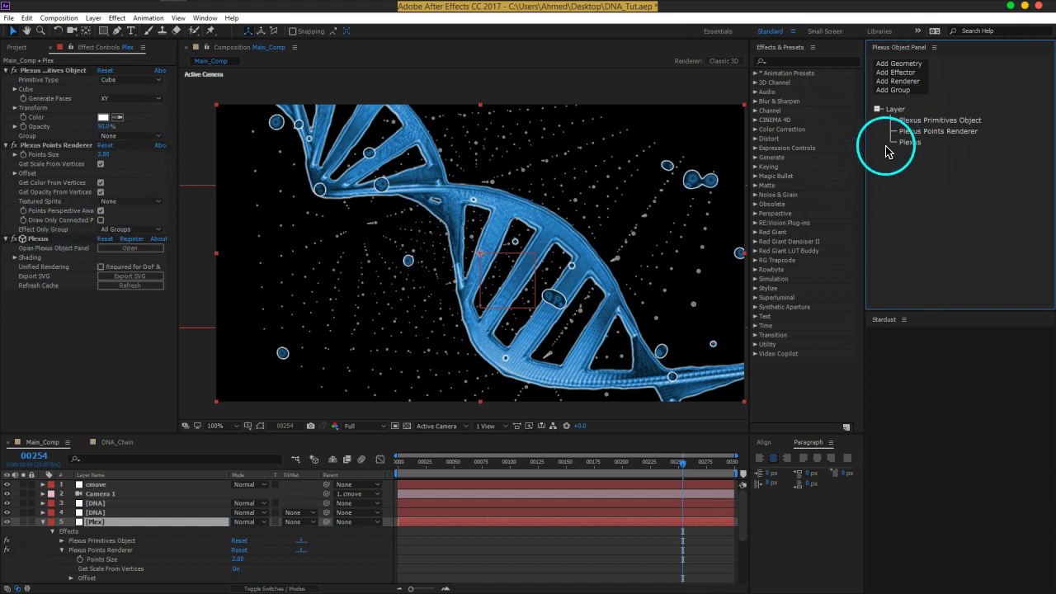
click(936, 124)
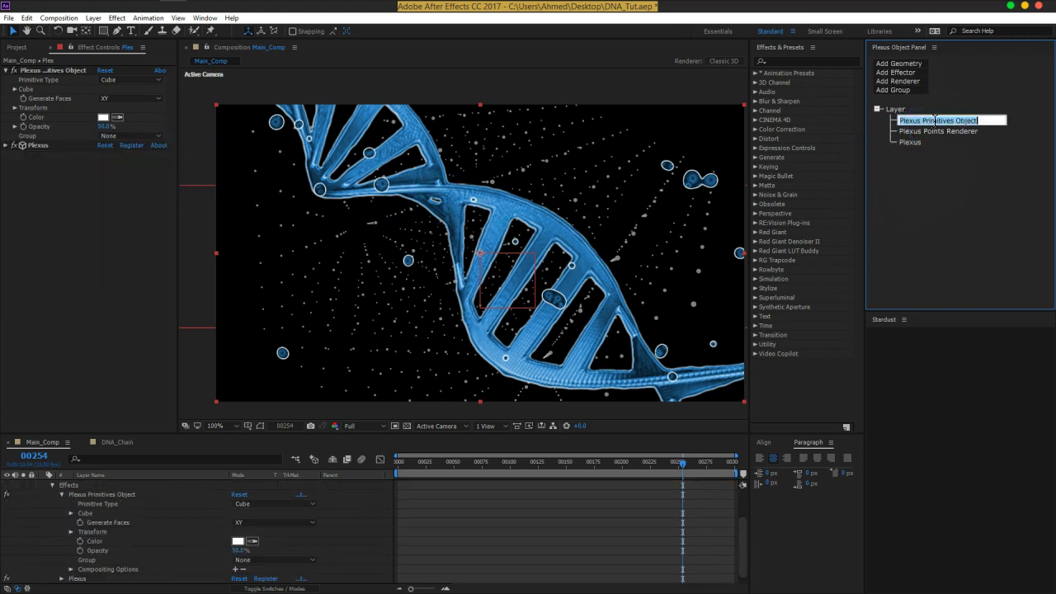
text(BG Cu)
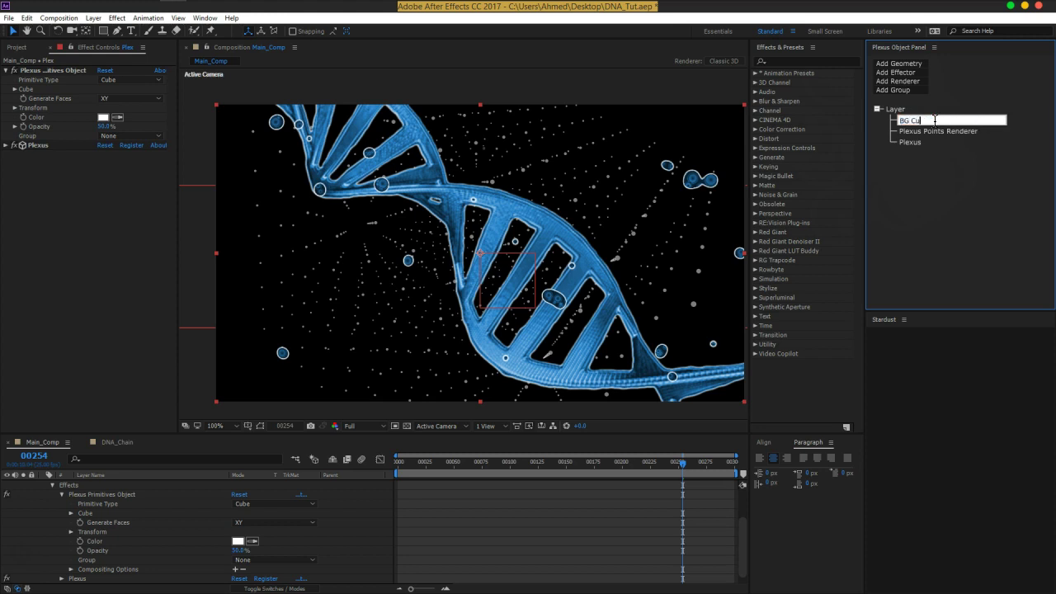
text(be)
key(Return)
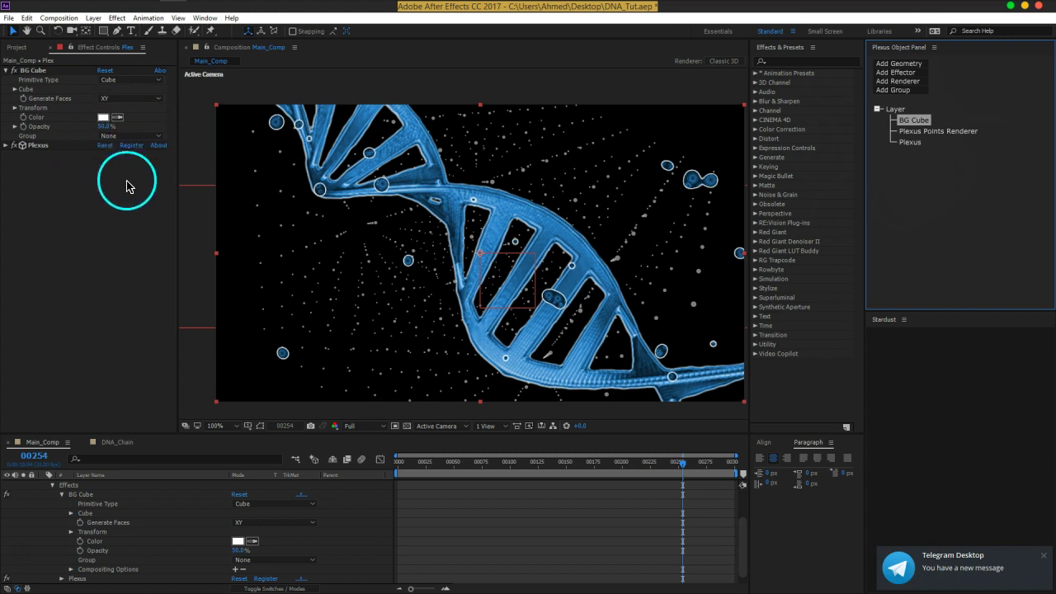
Step: Size the BG Cube to roughly 1199 wide, 1986 tall and 1161 deep
click(16, 90)
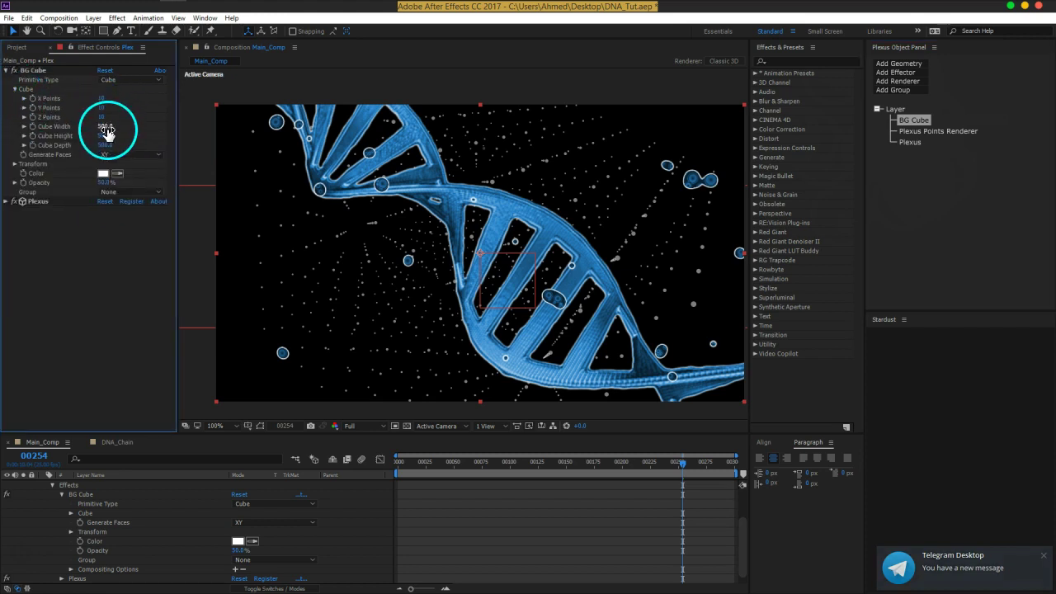
drag(107, 130, 495, 148)
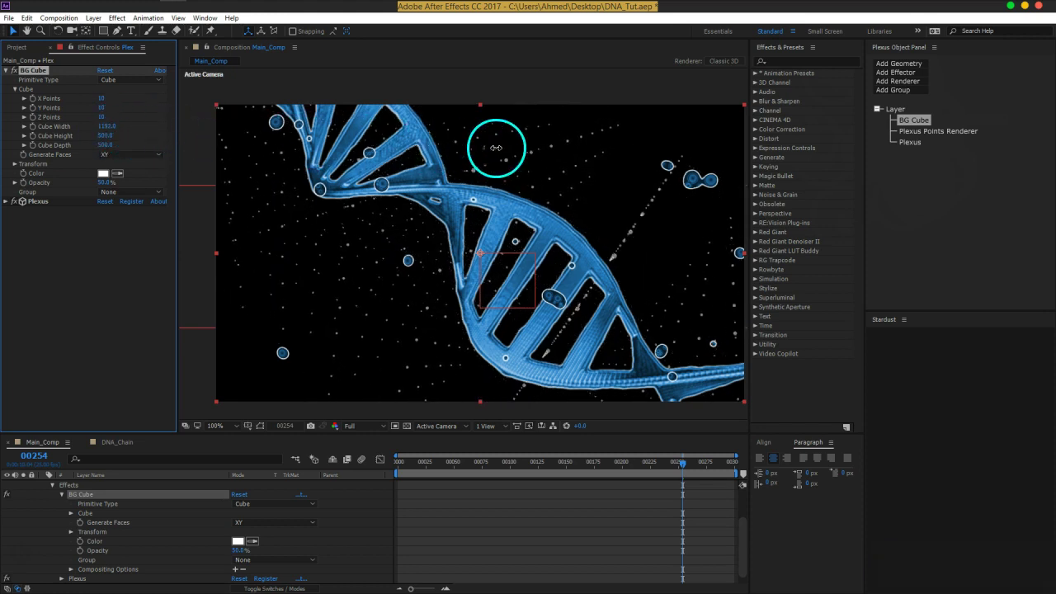
drag(106, 135, 841, 140)
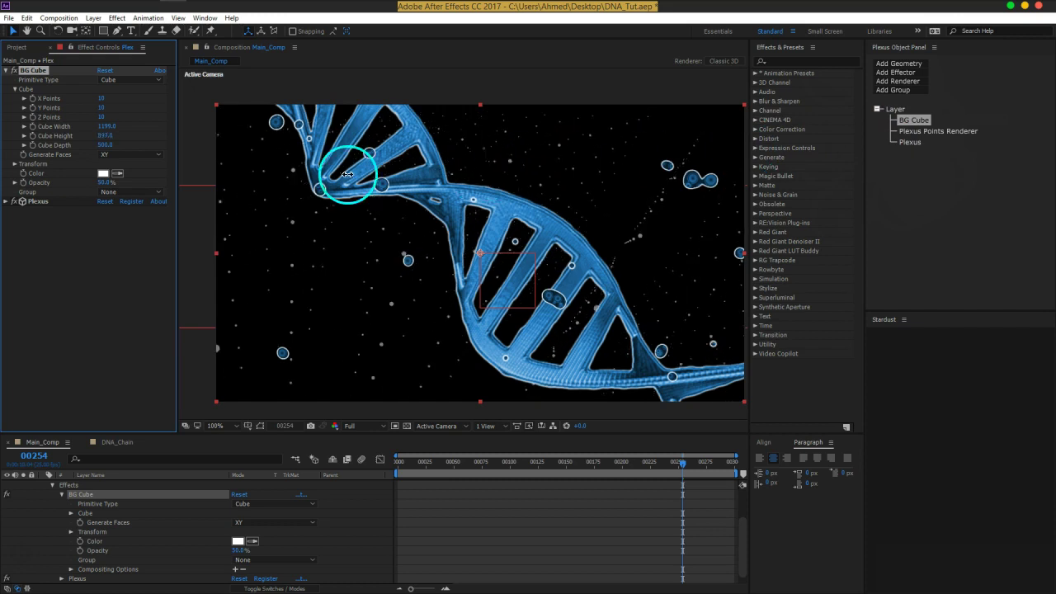
mouse_move(840, 140)
mouse_down()
mouse_move(843, 170)
mouse_move(172, 172)
mouse_up()
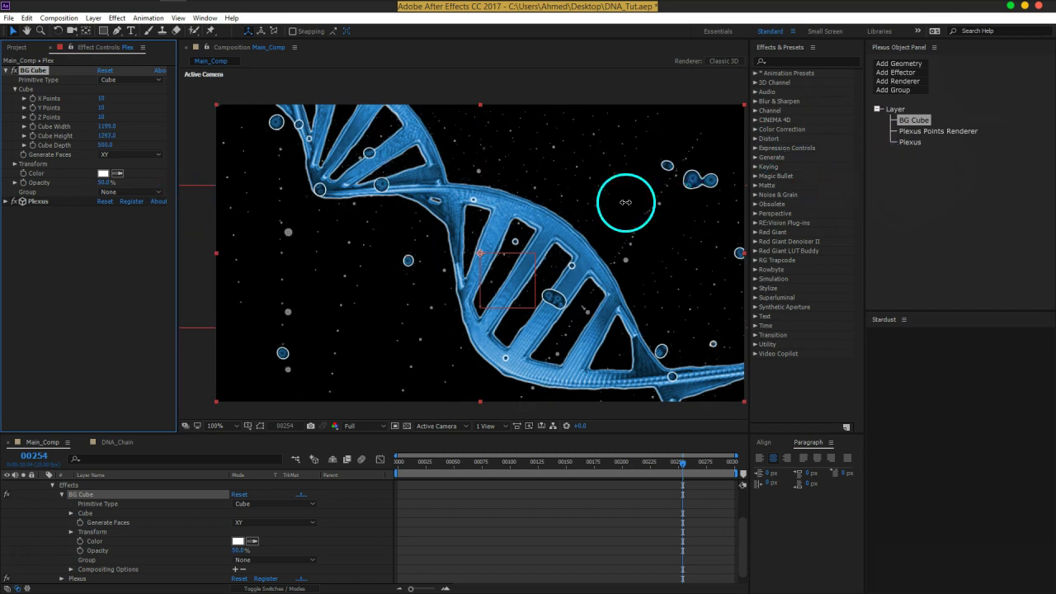
mouse_move(105, 145)
mouse_down()
mouse_move(383, 171)
mouse_move(229, 243)
mouse_up()
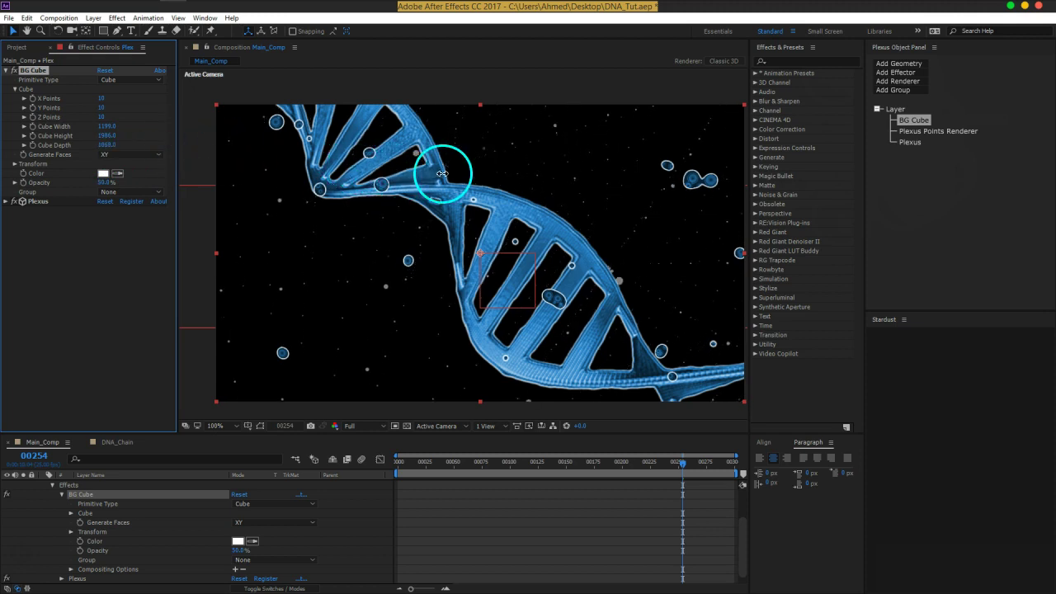
Step: Set the cube's X, Y and Z Points to 10 each
click(102, 99)
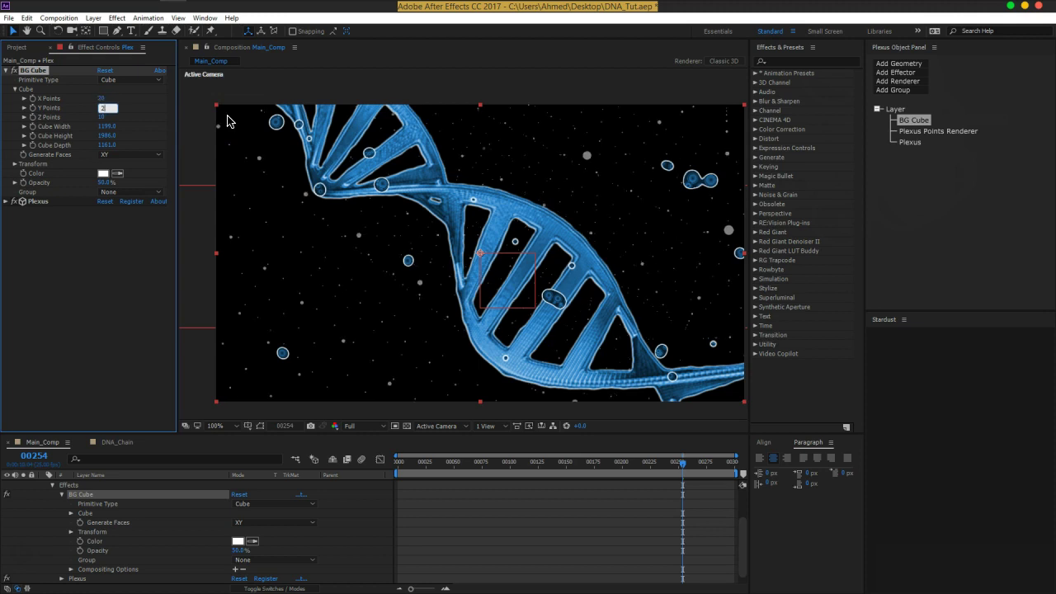
click(134, 121)
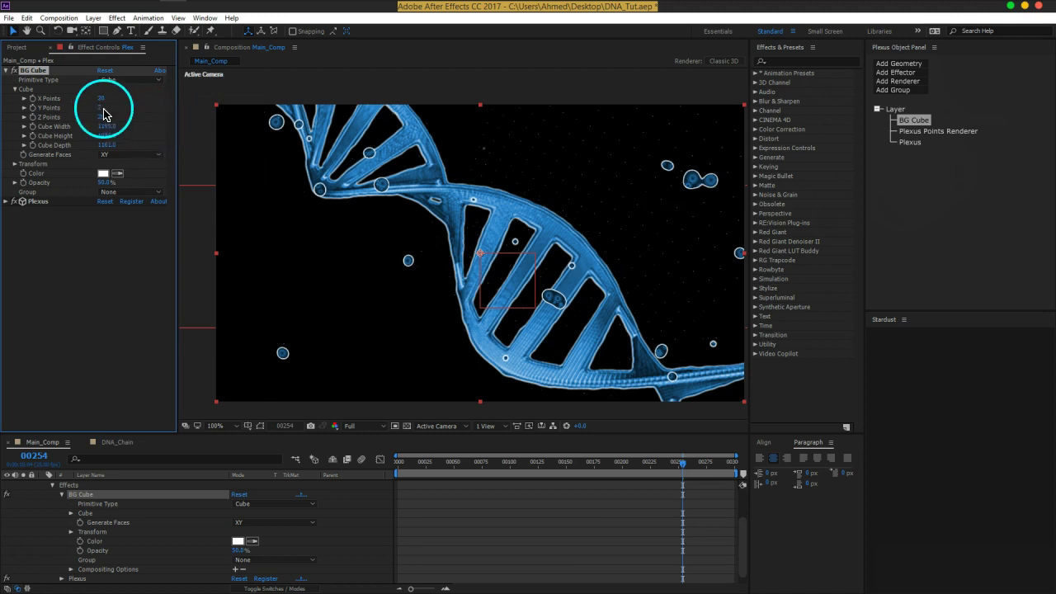
click(101, 108)
text(0)
key(Return)
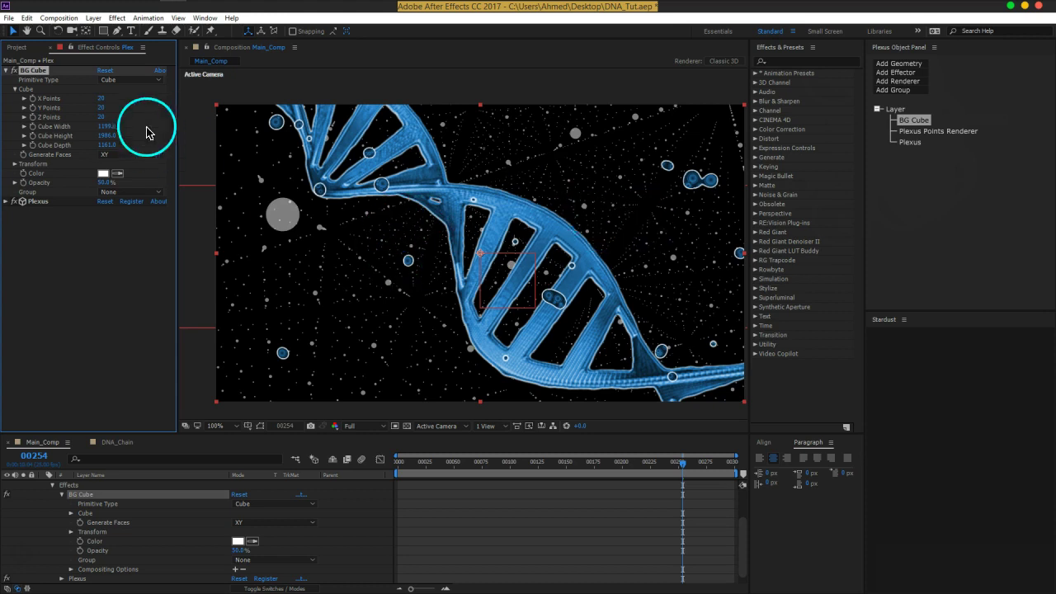
click(101, 99)
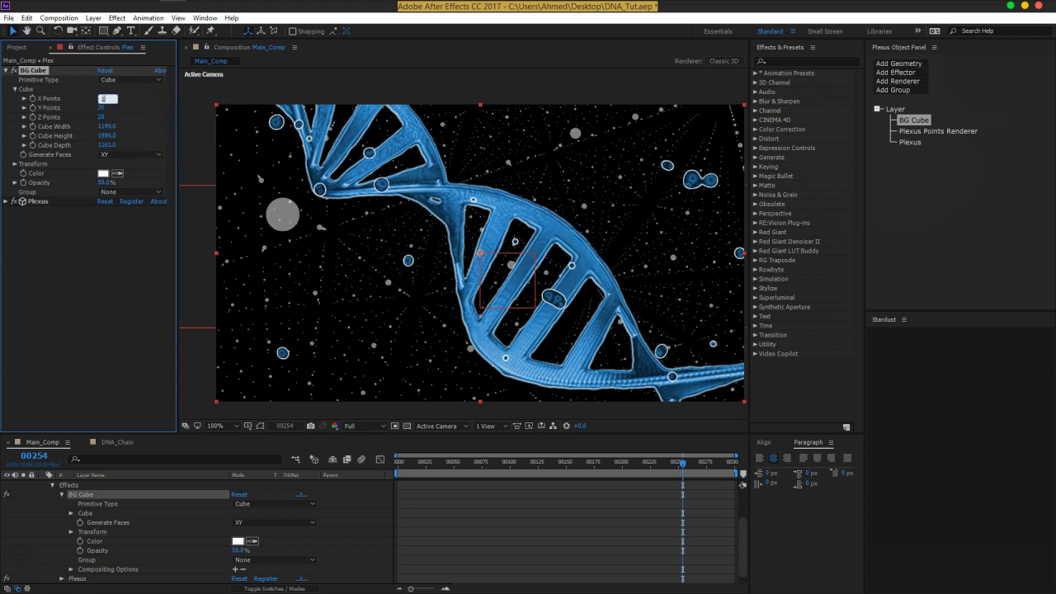
text(0)
key(Tab)
text(10)
key(Tab)
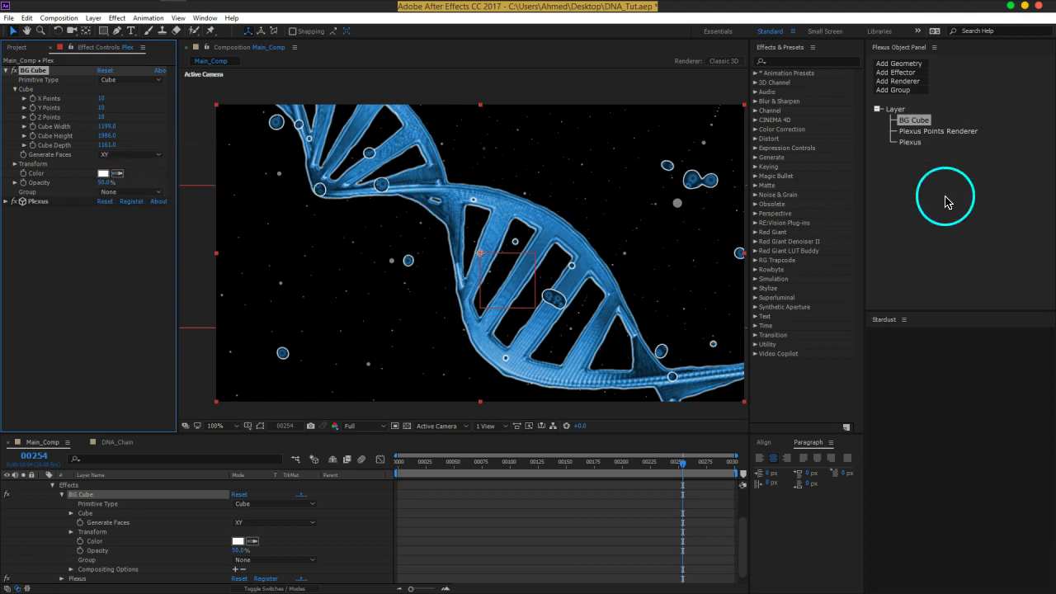
click(932, 132)
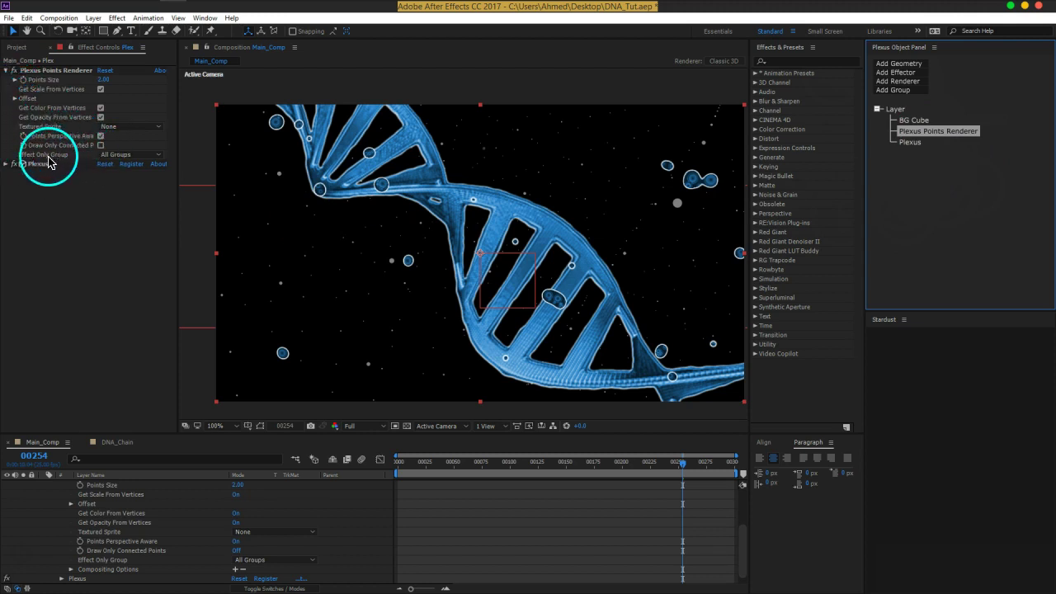
Step: Give Plexus points size 1.00 and a fixed 100% opacity instead of vertex opacity
click(103, 80)
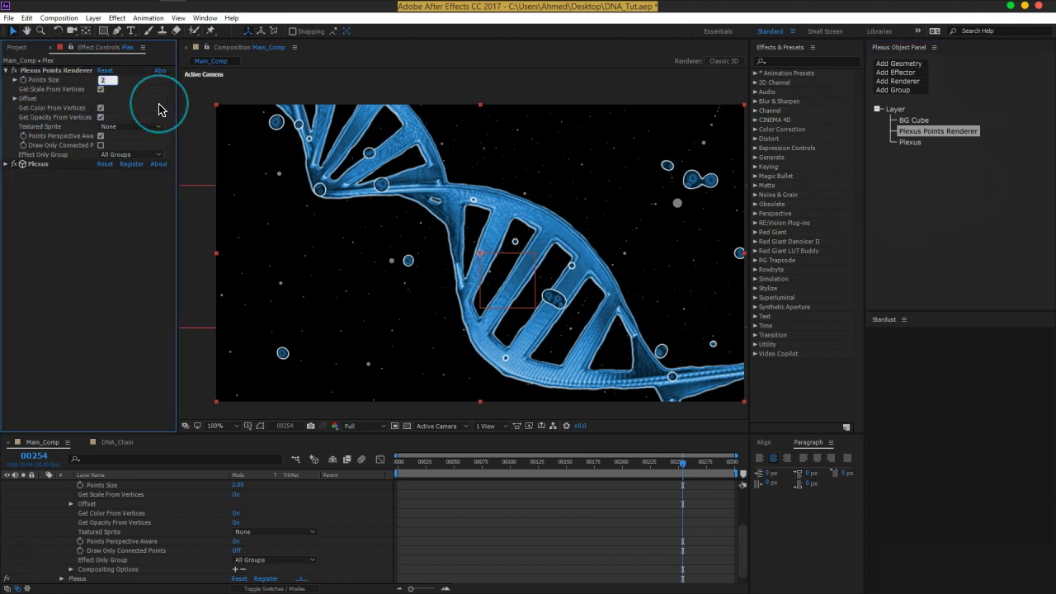
text(1)
key(Return)
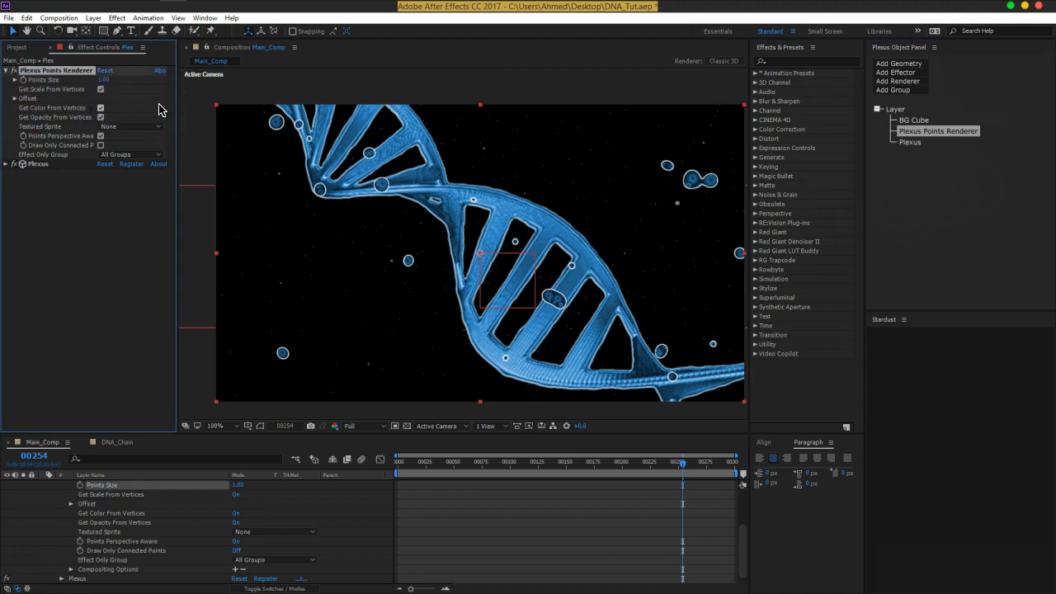
click(100, 223)
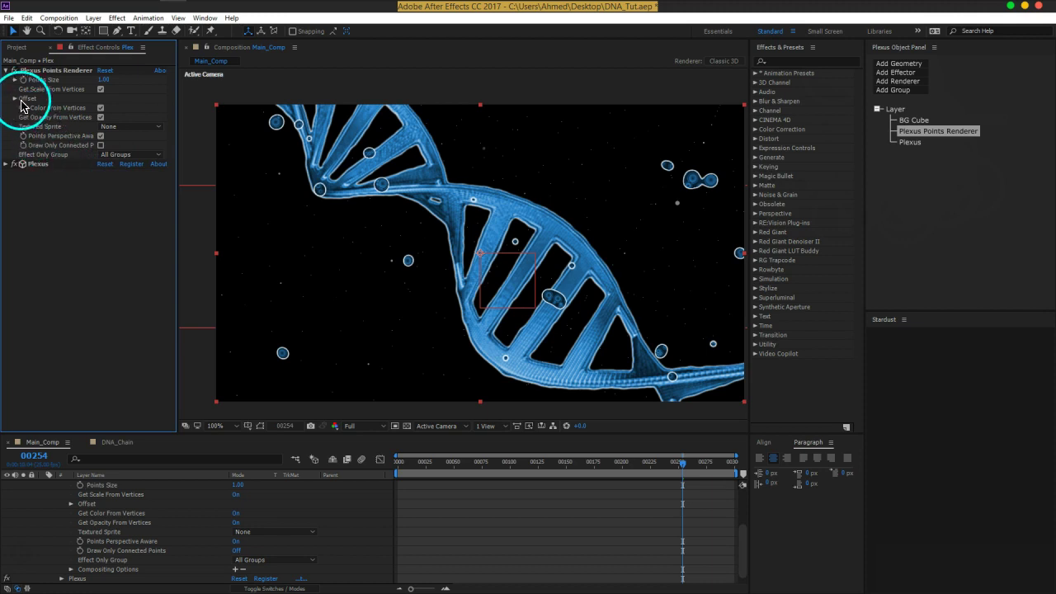
click(100, 117)
drag(102, 127, 365, 135)
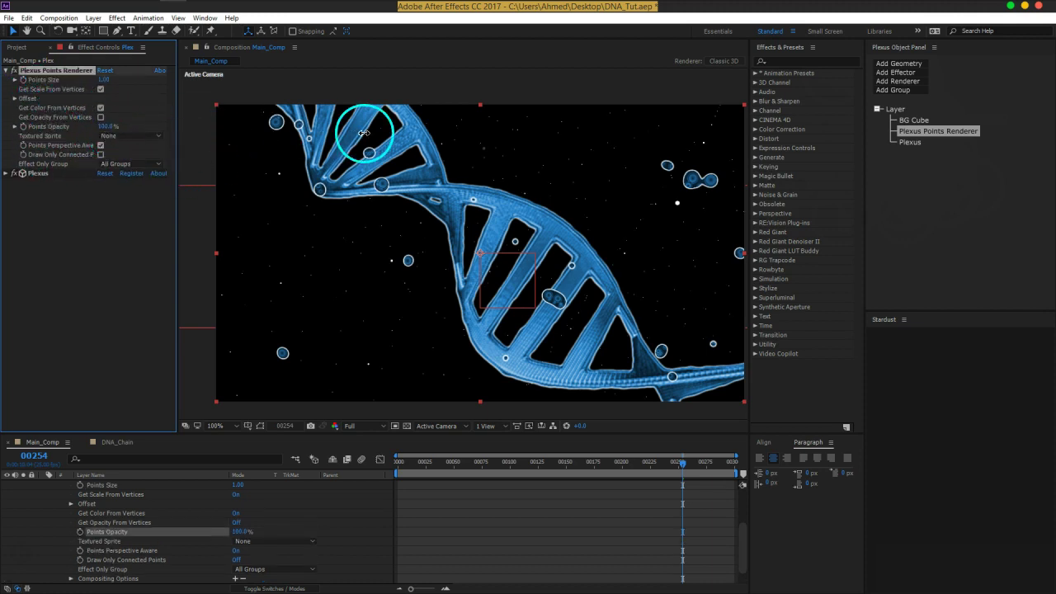
click(6, 72)
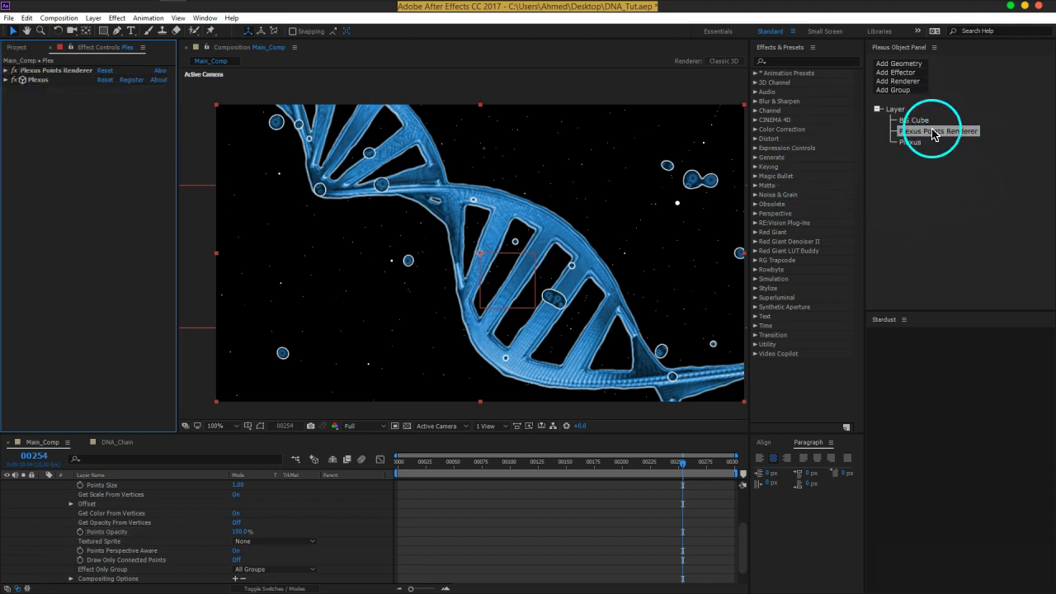
click(908, 84)
Step: Add a Plexus Lines Renderer to connect the points, then select BG Cube
click(906, 84)
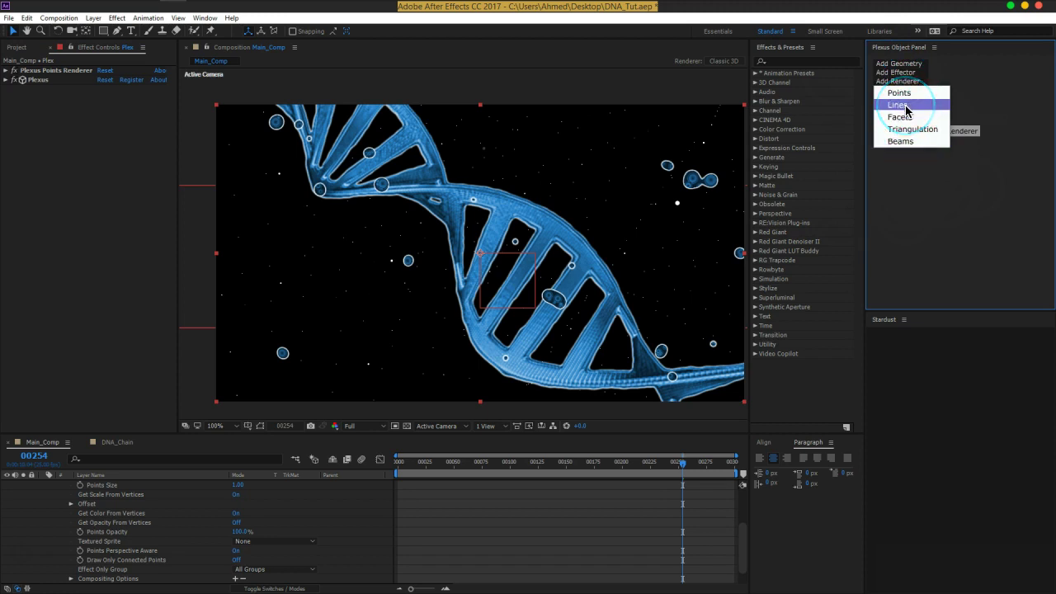
click(907, 107)
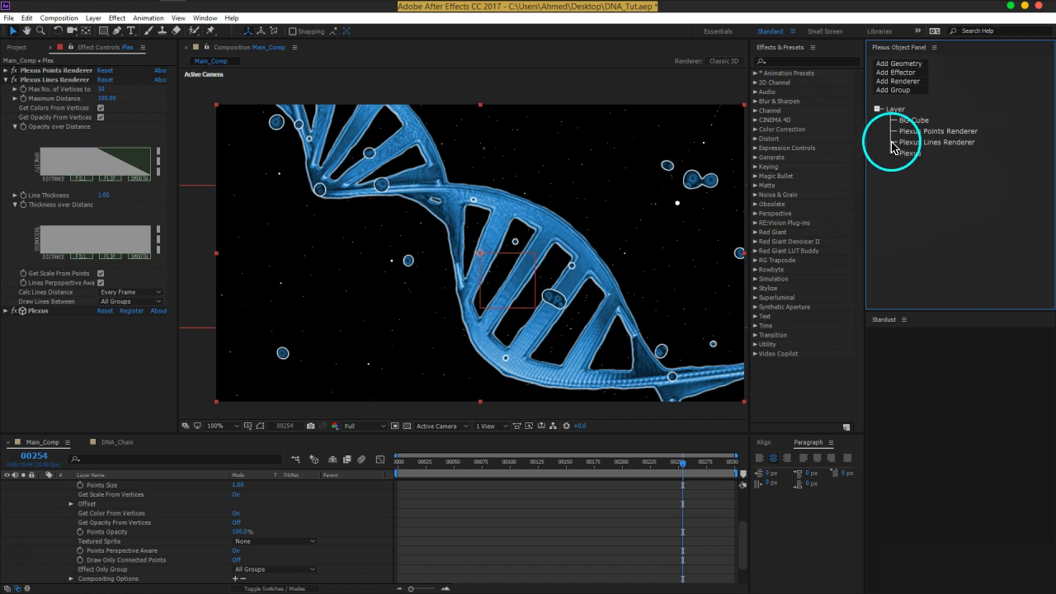
click(913, 123)
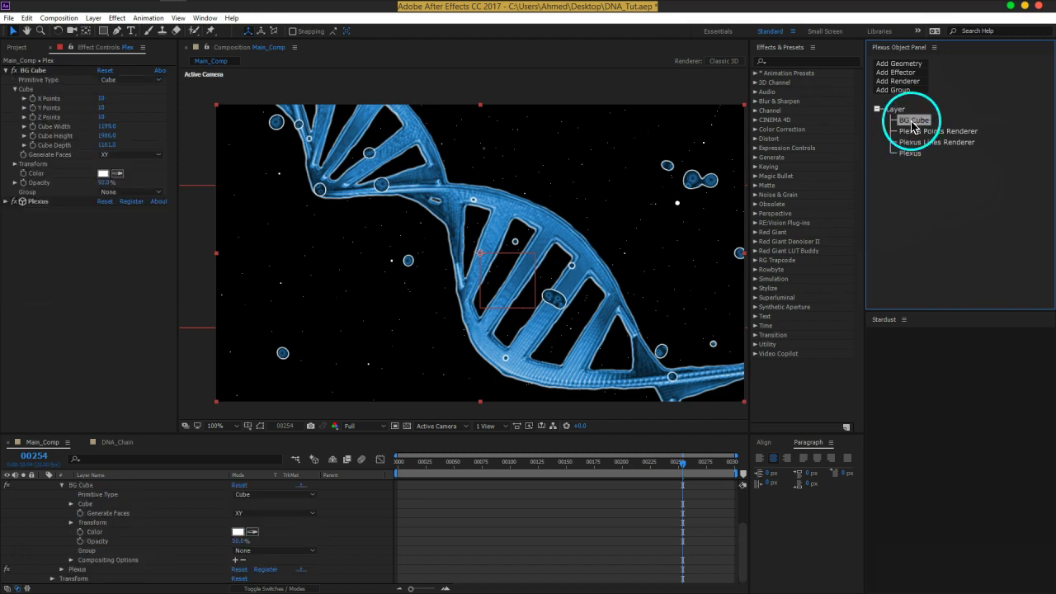
Step: Assign BG Cube to Group 1
click(133, 191)
click(128, 203)
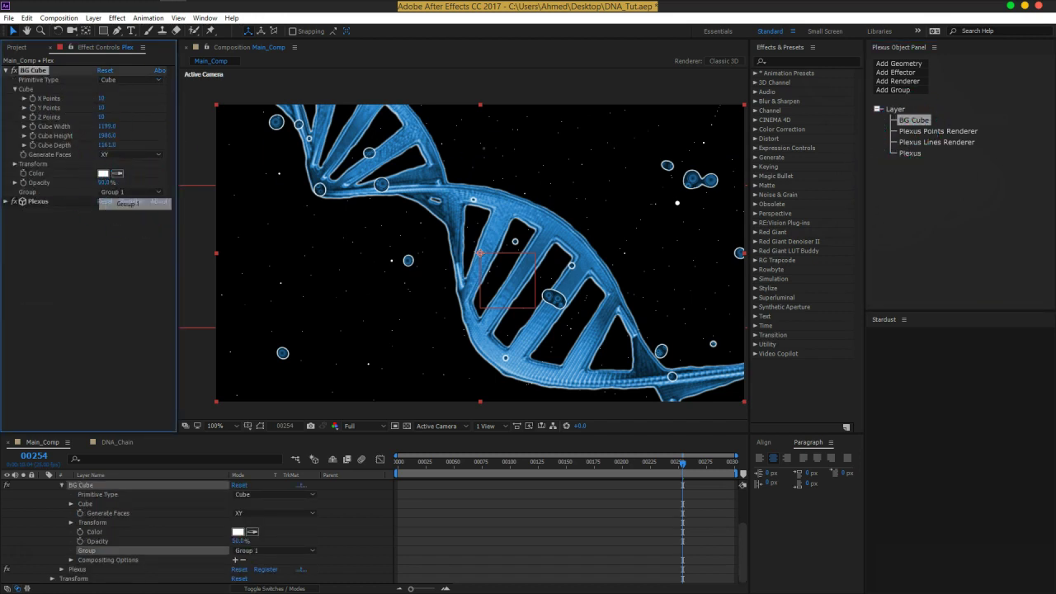
click(6, 71)
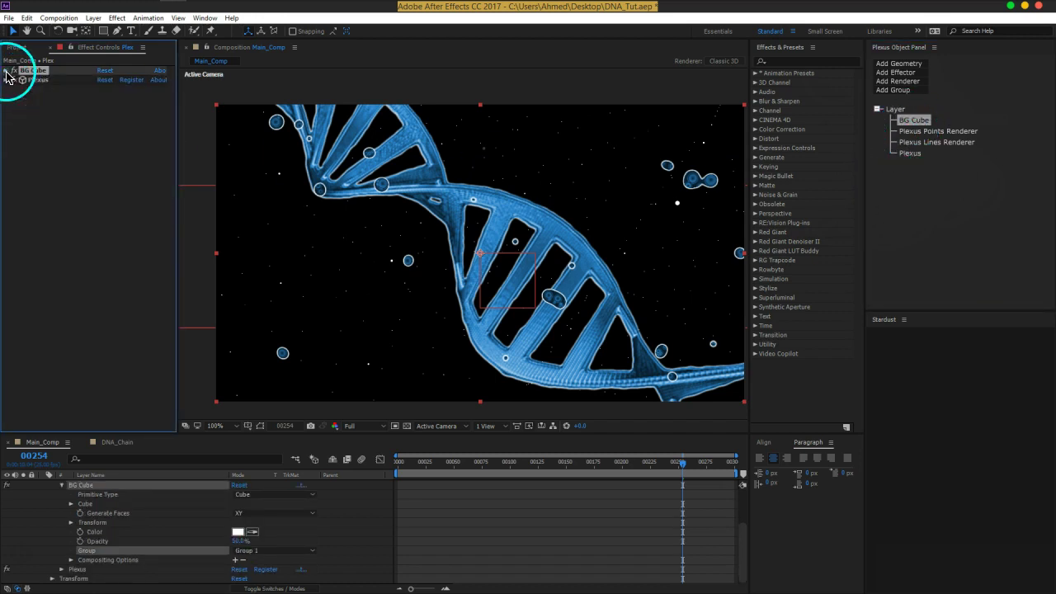
Step: Make the Lines Renderer draw lines within One Group and begin renaming it
click(951, 150)
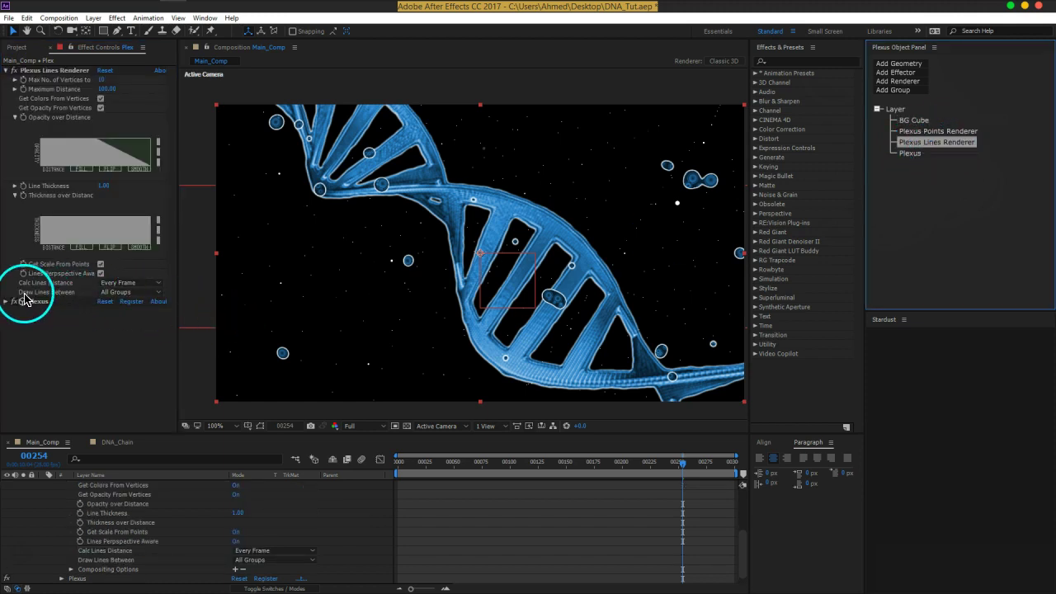
click(122, 294)
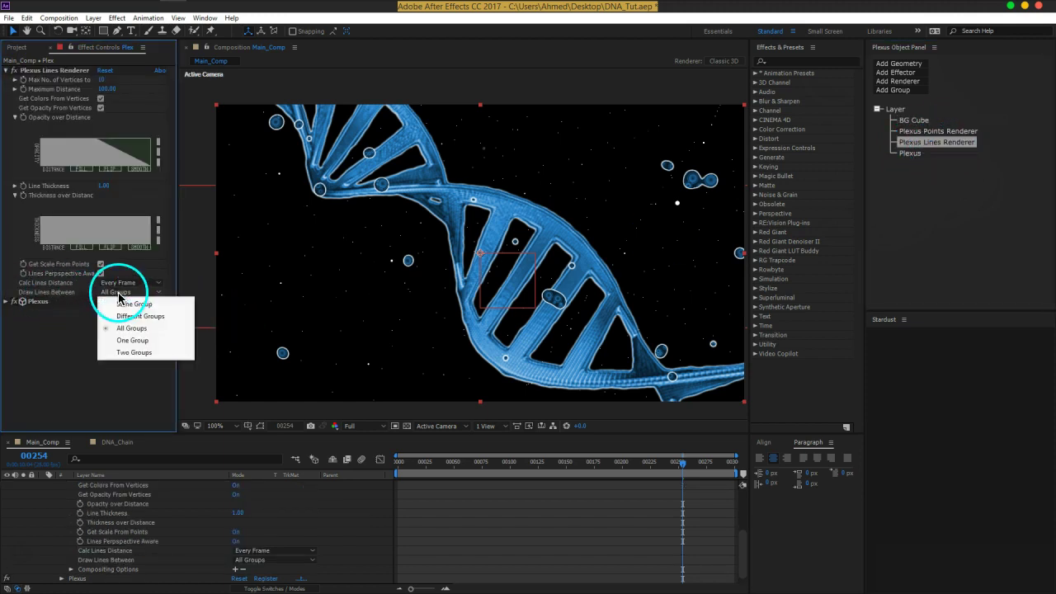
click(132, 341)
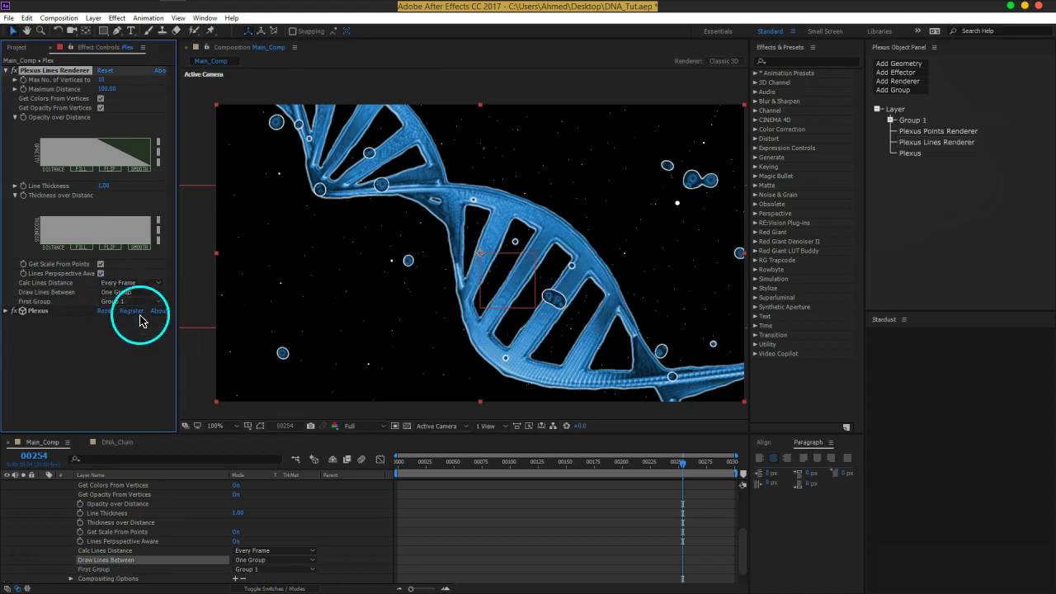
click(945, 143)
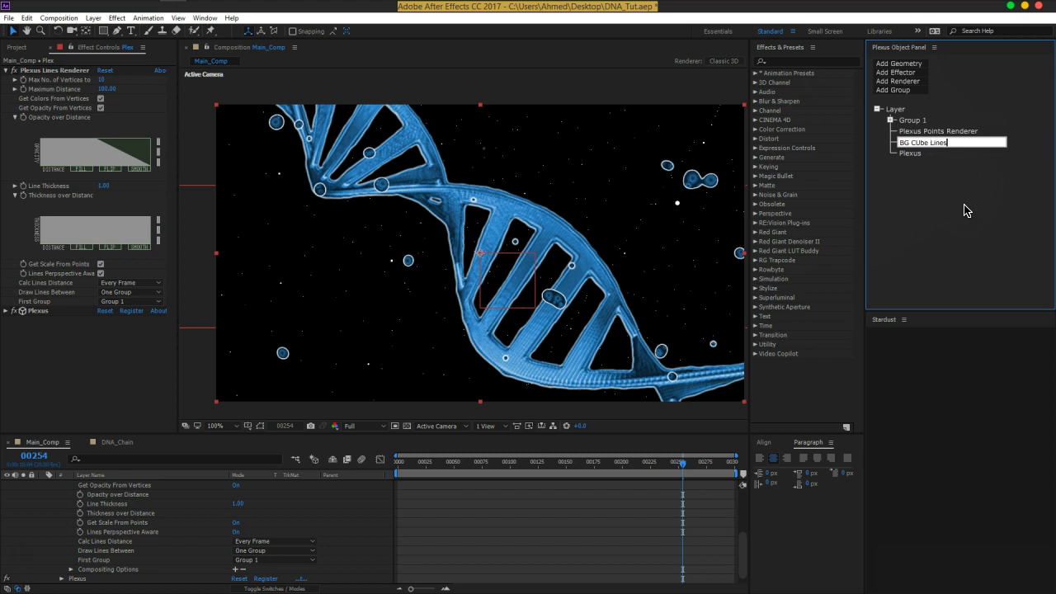
Step: Name it BG CUbe Lines, set Maximum Distance 147, and lower opacity without vertex opacity
key(Return)
drag(43, 140, 92, 142)
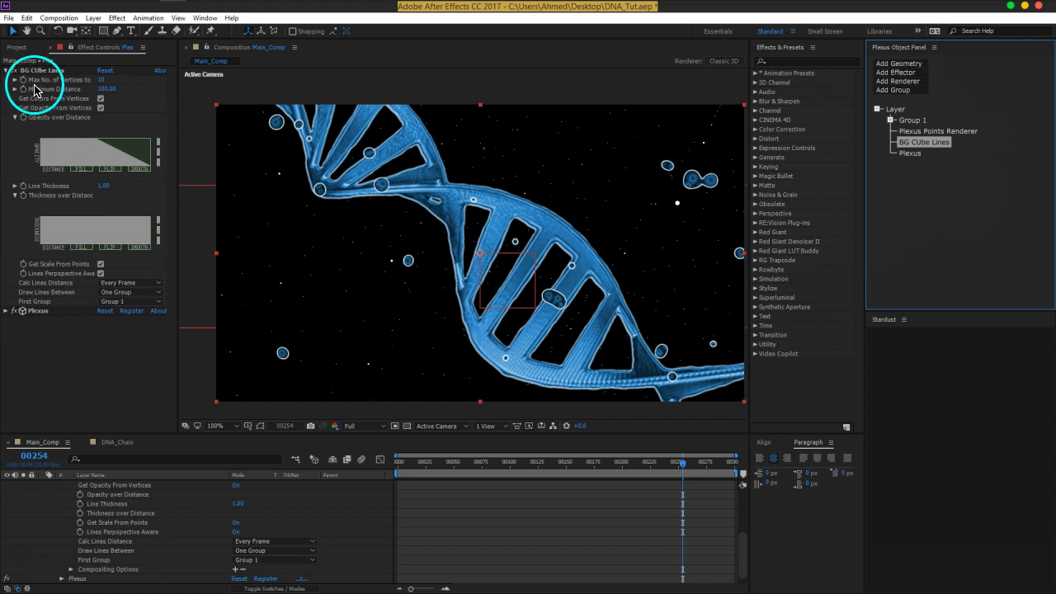
drag(106, 89, 134, 97)
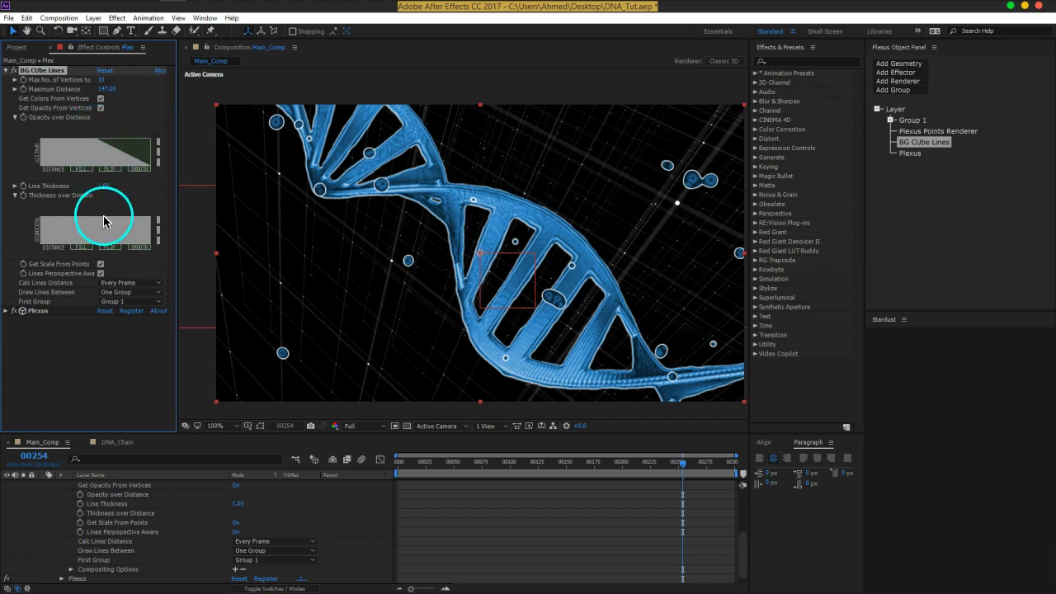
click(151, 174)
click(101, 108)
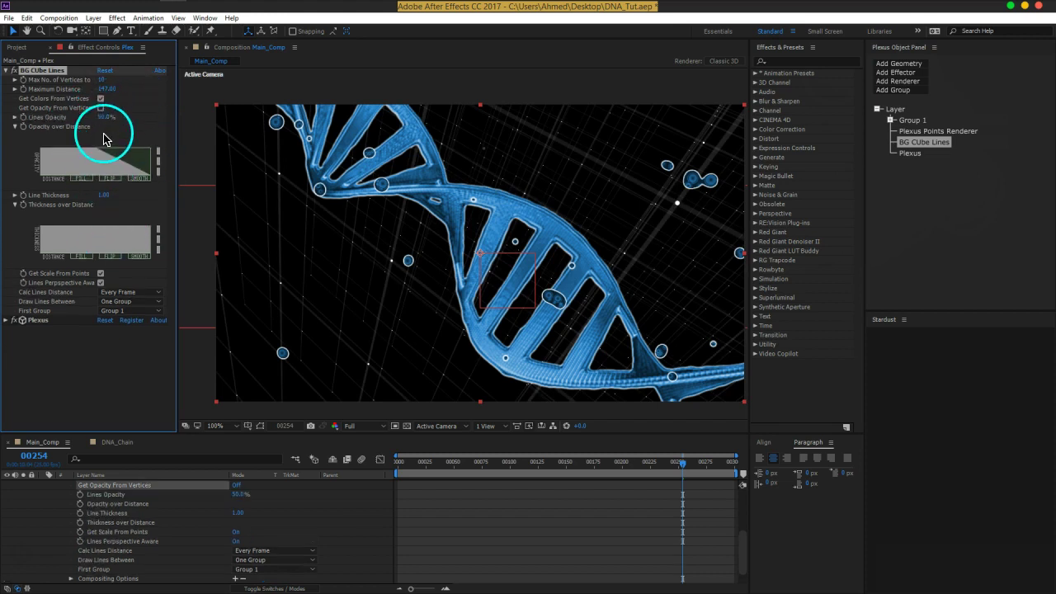
drag(102, 117, 87, 123)
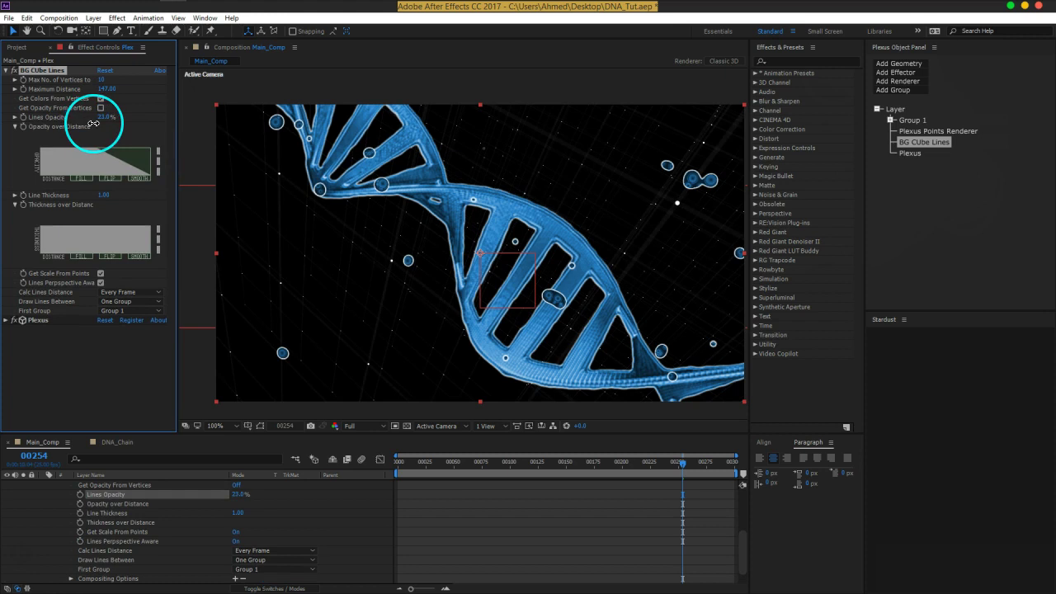
Step: Try line thicknesses of 0.5, 0.75 and 1 while adjusting the lines opacity
click(102, 195)
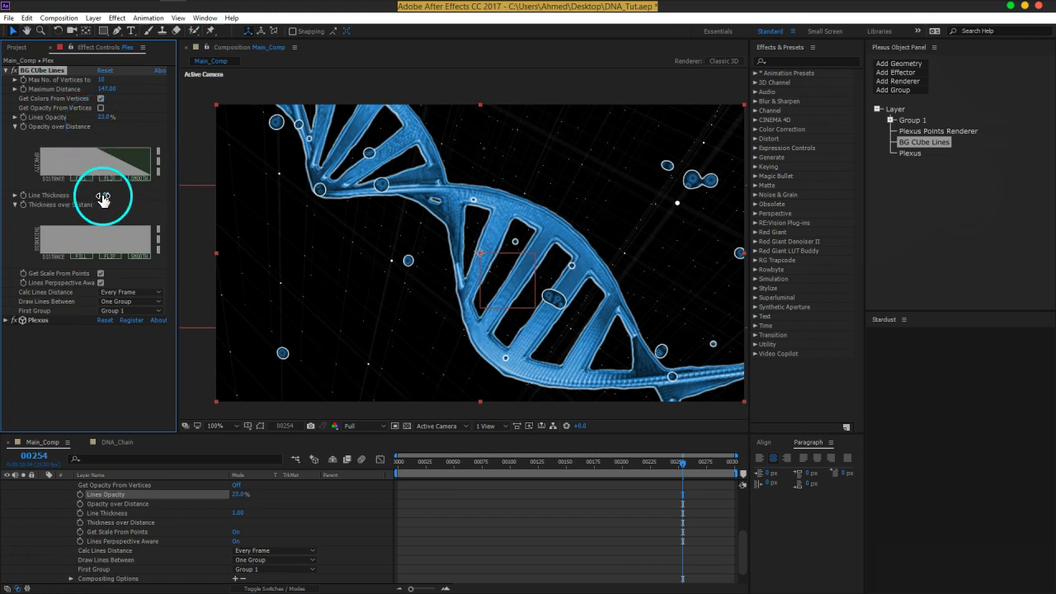
text(0.5)
key(Return)
mouse_move(207, 246)
mouse_down()
mouse_move(185, 249)
mouse_move(263, 235)
mouse_up()
click(206, 238)
click(199, 174)
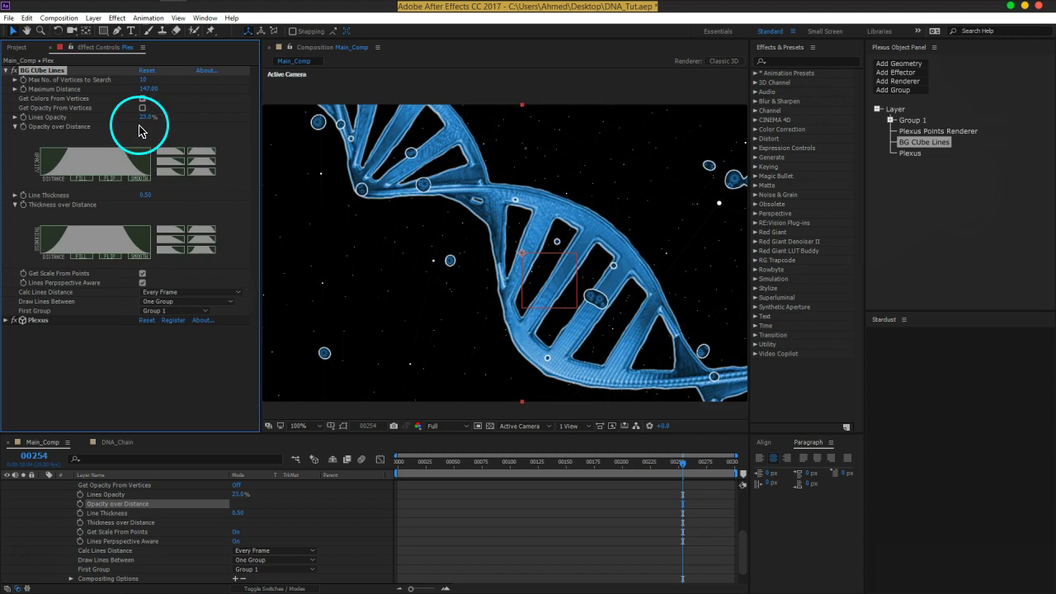
mouse_move(145, 119)
mouse_down()
mouse_move(236, 115)
mouse_move(184, 115)
mouse_up()
click(153, 198)
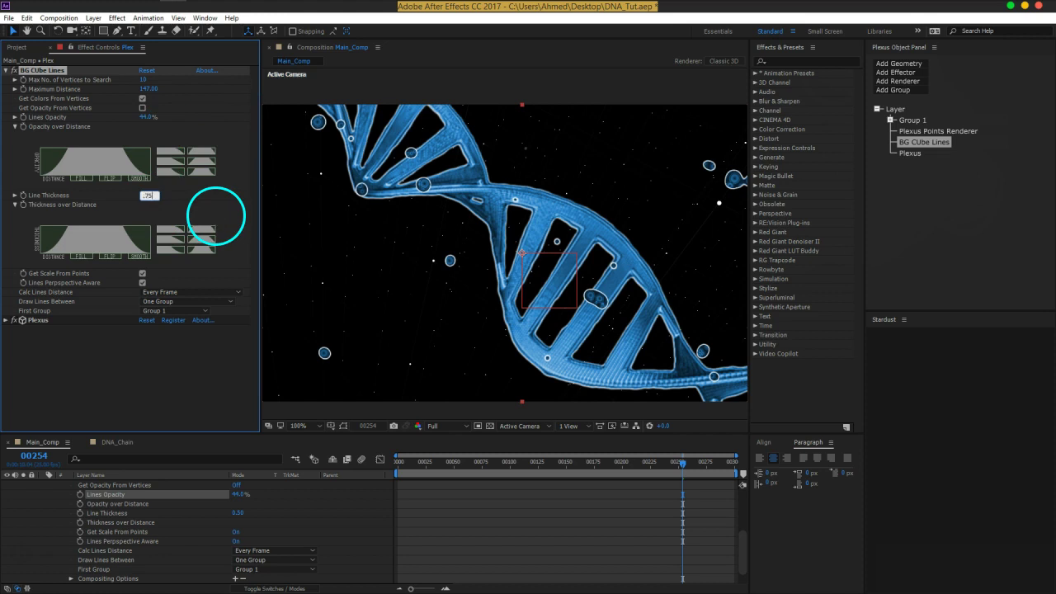
key(Return)
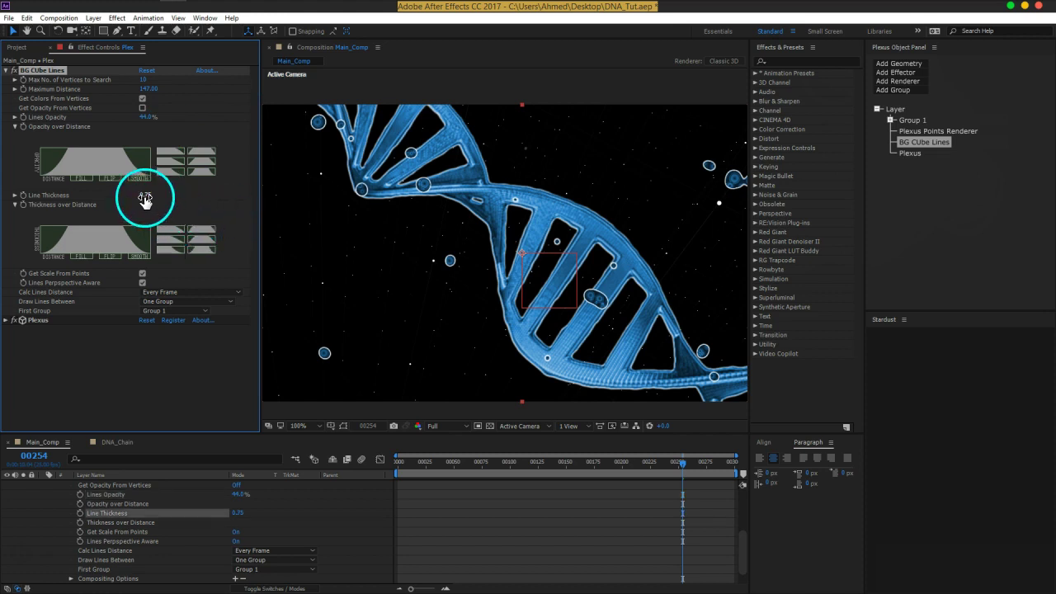
drag(145, 195, 200, 200)
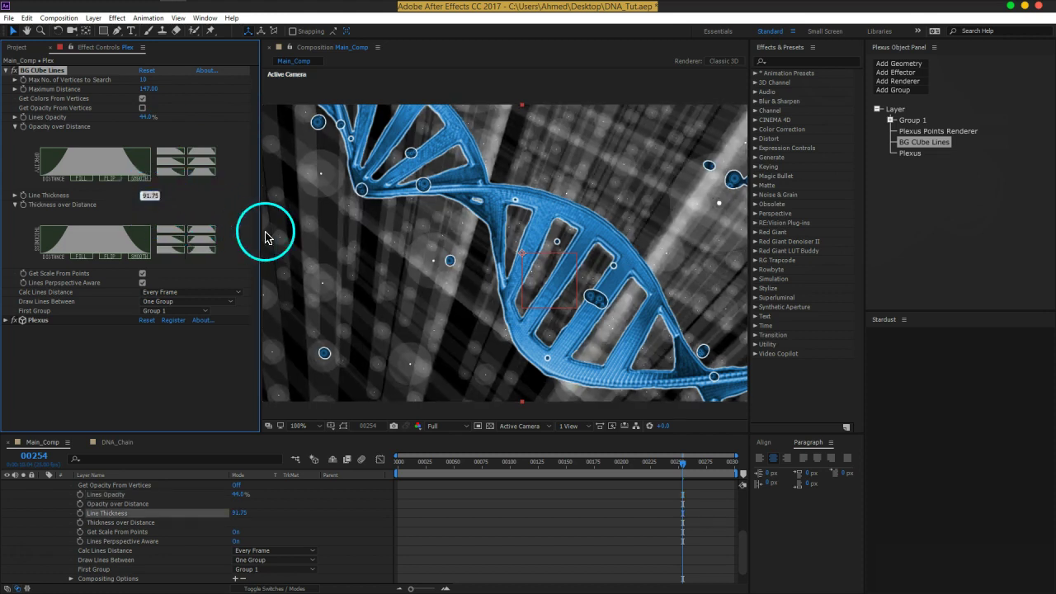
text(1)
key(Return)
Step: Apply eased curve presets to opacity and thickness over distance, previewing frame 00083 and later
scroll(561, 306, down, 2)
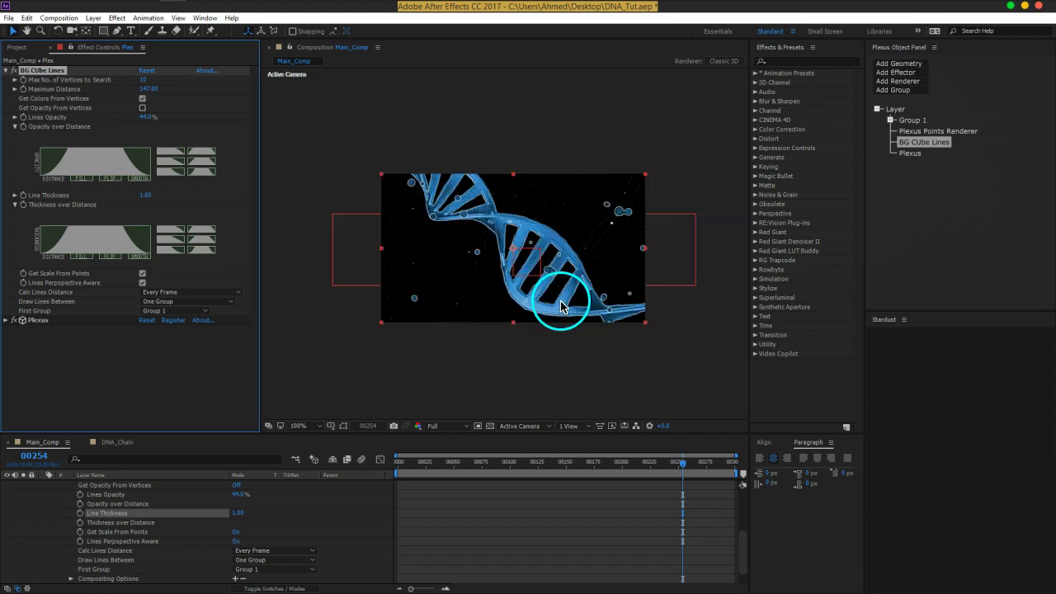
scroll(561, 307, up, 2)
drag(633, 461, 492, 470)
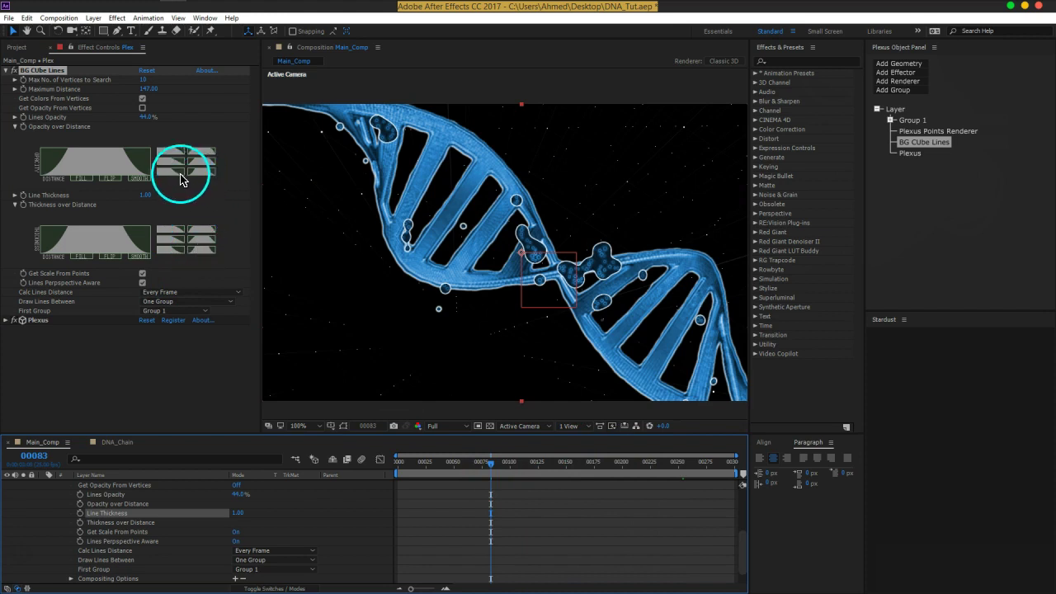
click(204, 160)
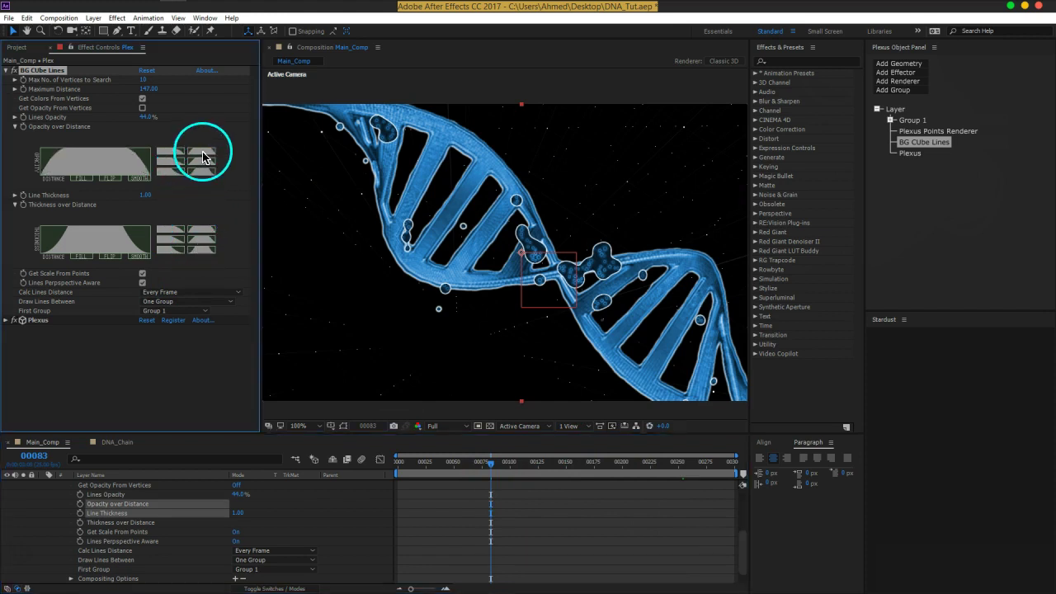
click(196, 239)
mouse_move(572, 307)
mouse_down()
mouse_move(513, 275)
mouse_move(546, 239)
mouse_up()
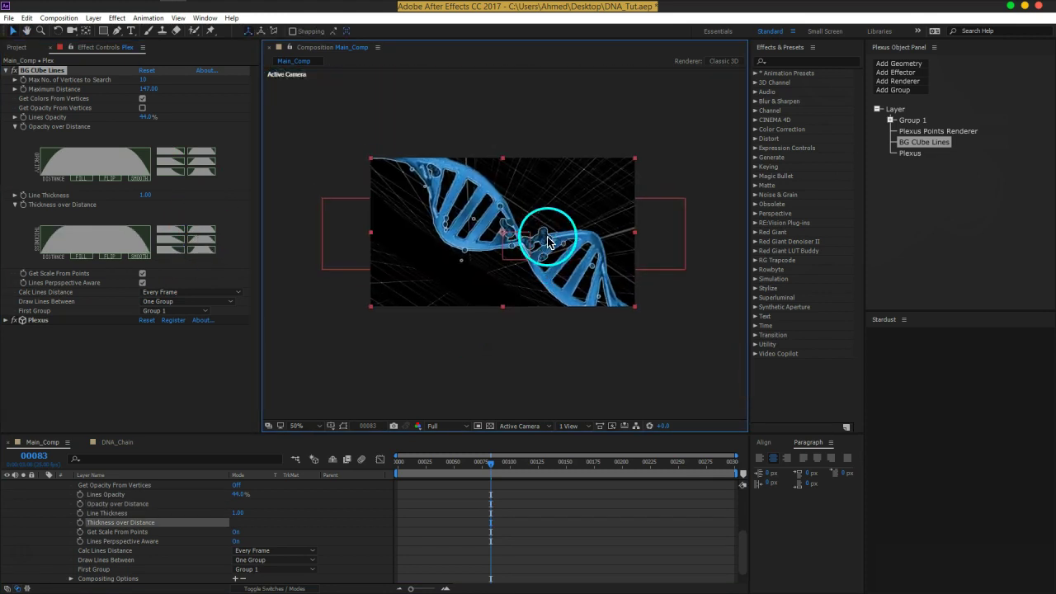
drag(494, 462, 649, 466)
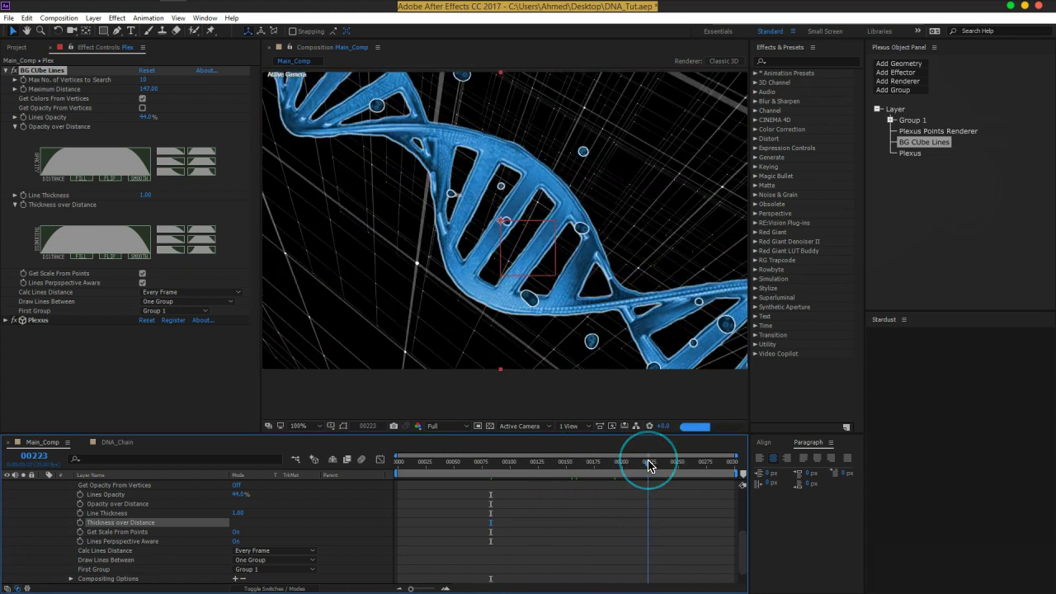
Step: Set the line thickness back to 0.50
click(146, 195)
text(0)
key(Return)
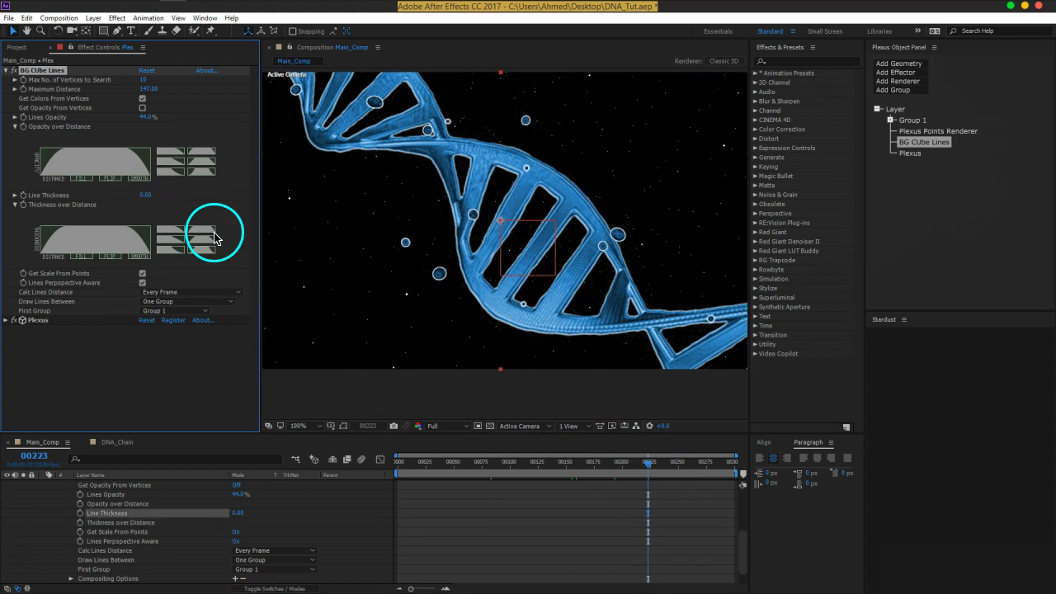
click(147, 196)
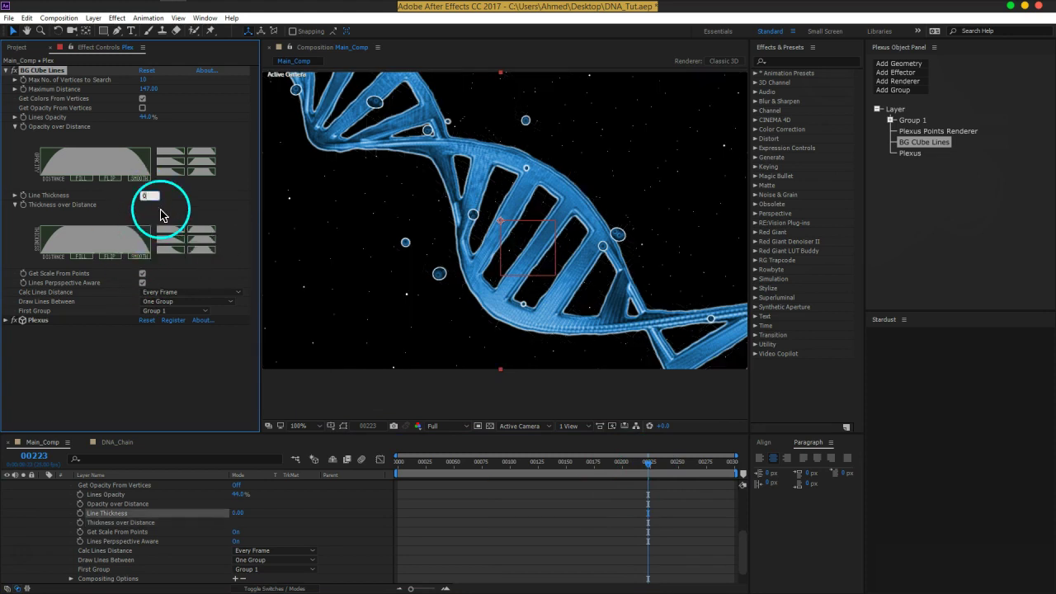
text(0.5)
key(Return)
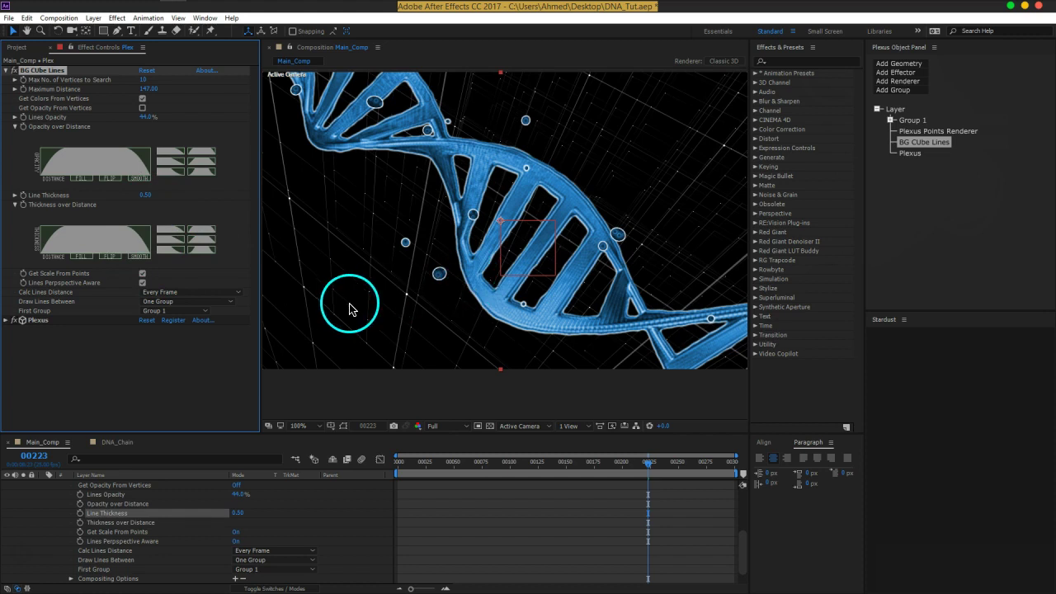
Step: Set BG Cube's X, Y and Z Points to 15 each
click(891, 121)
click(926, 131)
click(146, 98)
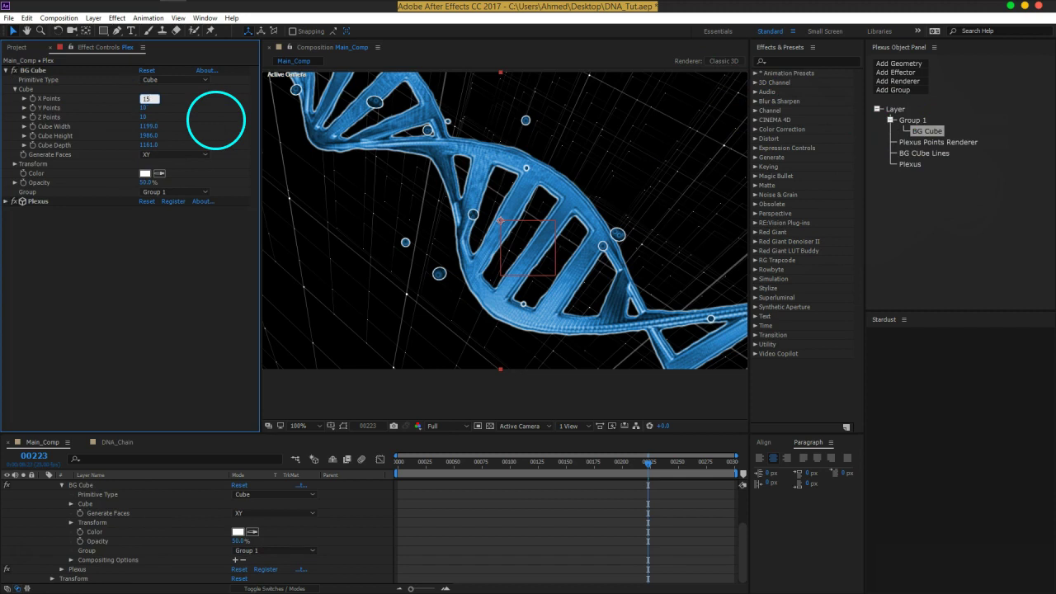
key(Tab)
text(15)
key(Tab)
text(1)
click(216, 123)
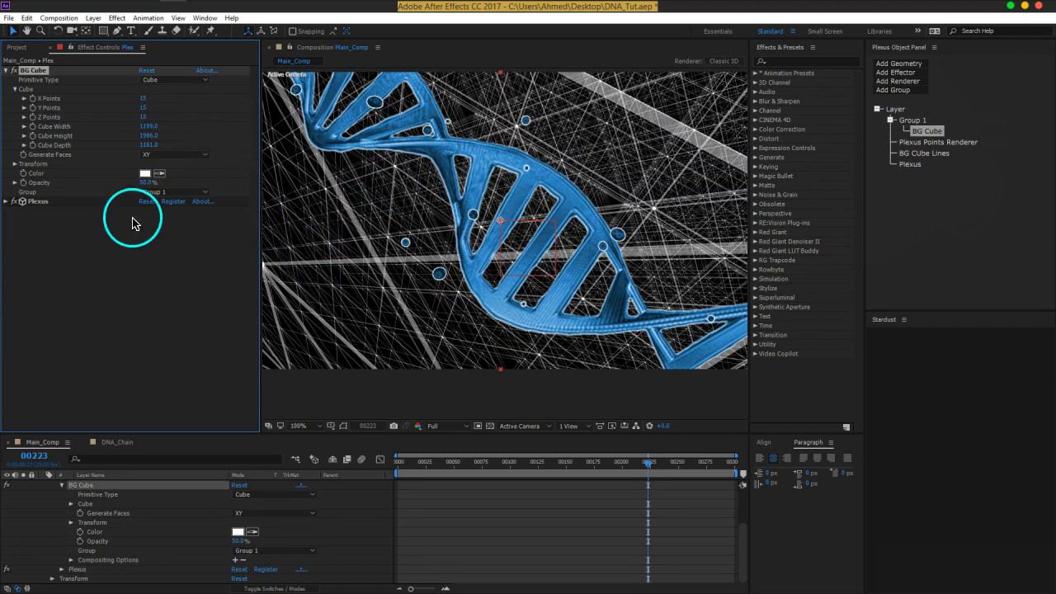
Step: Thin the BG CUbe Lines to 0.20 thickness and preview an earlier frame
click(935, 142)
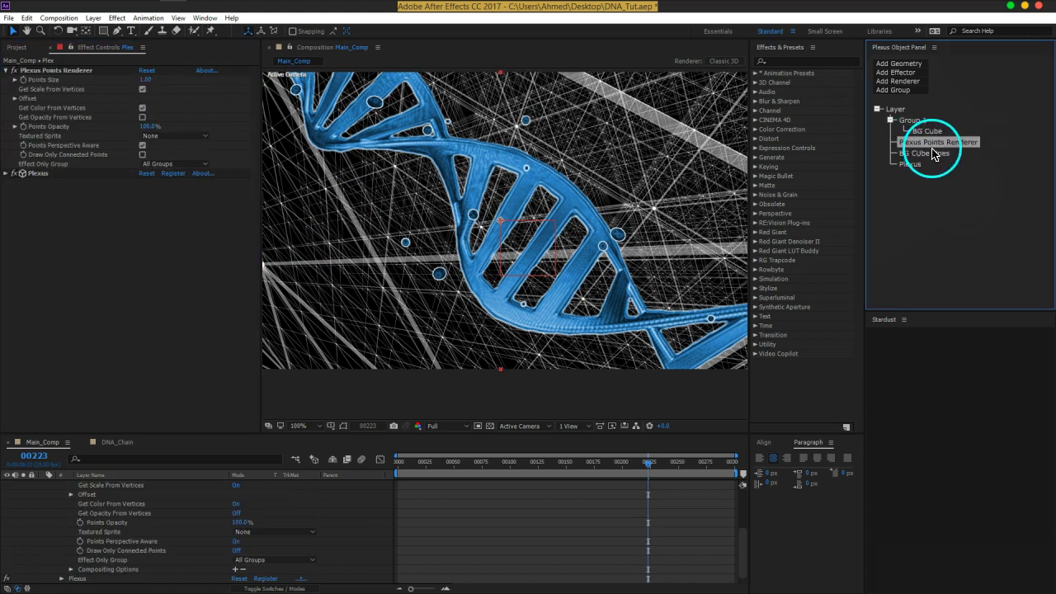
click(932, 153)
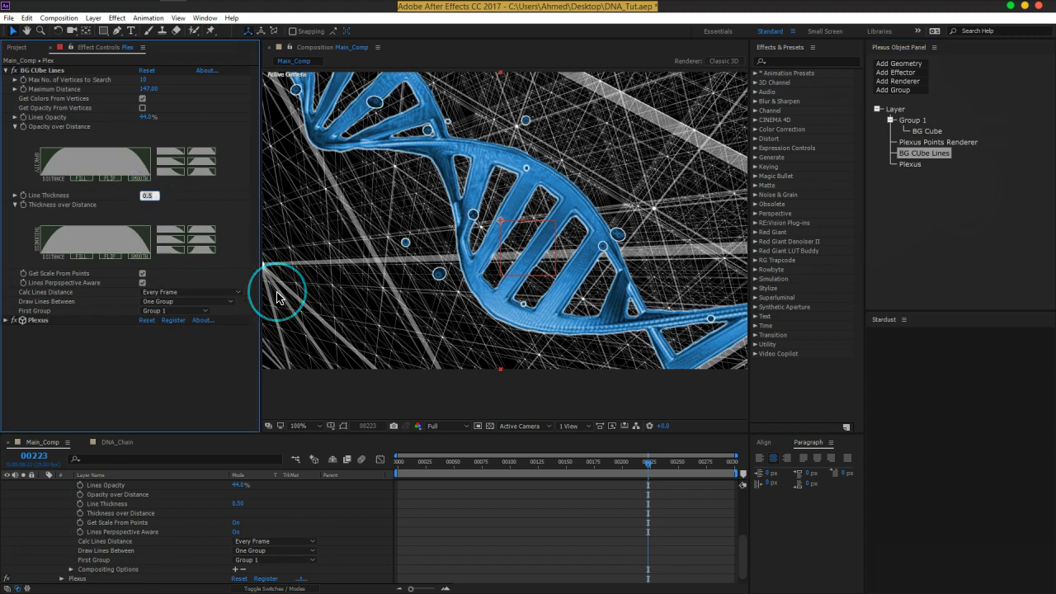
text(0.2)
key(Return)
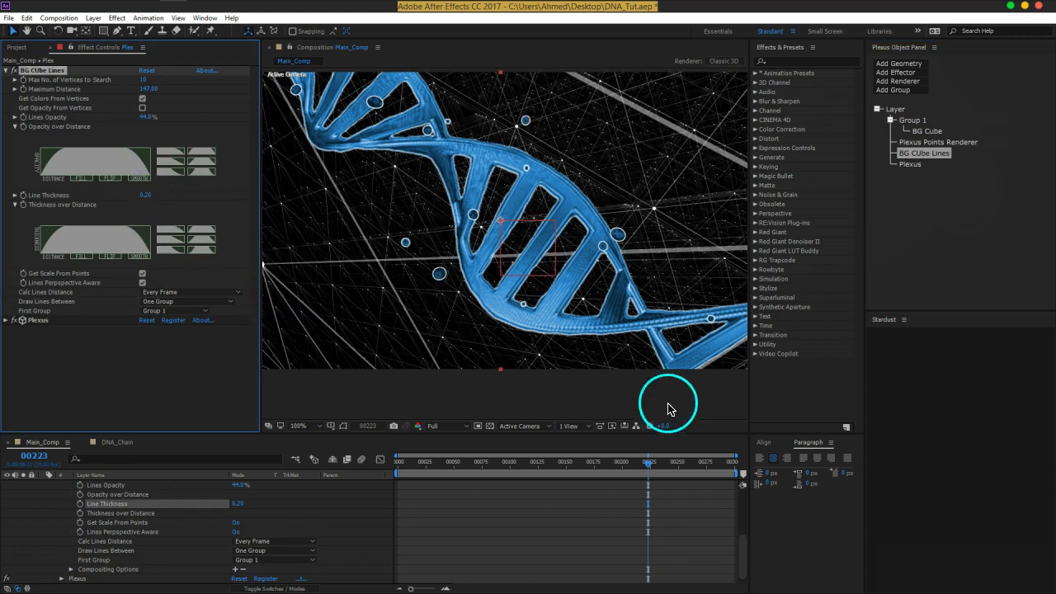
drag(650, 469, 396, 470)
drag(443, 264, 467, 279)
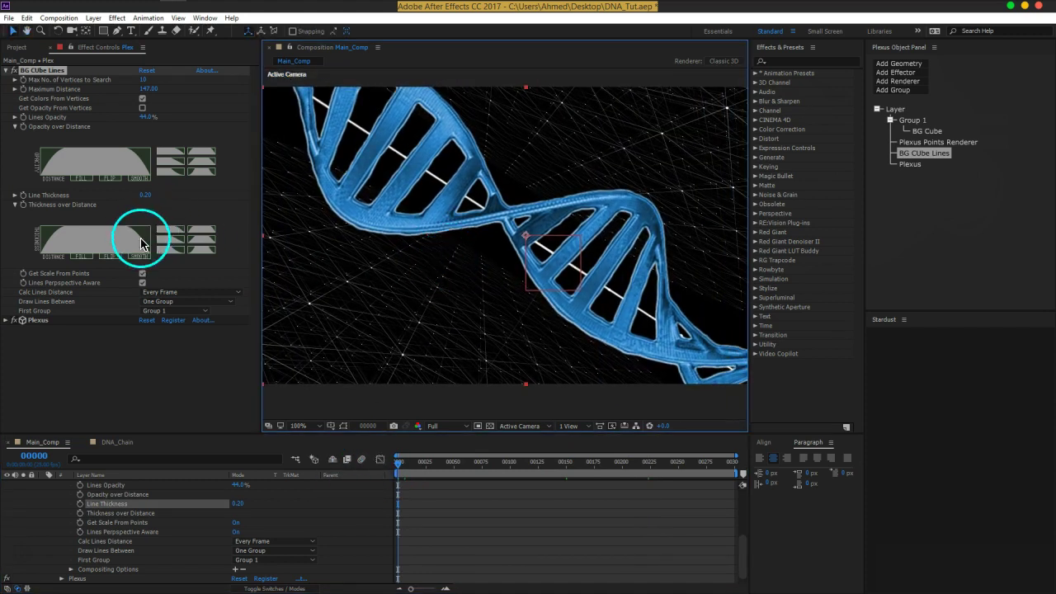
Step: Set Maximum Distance to 145, scrub through the animation, and return to the start
click(926, 131)
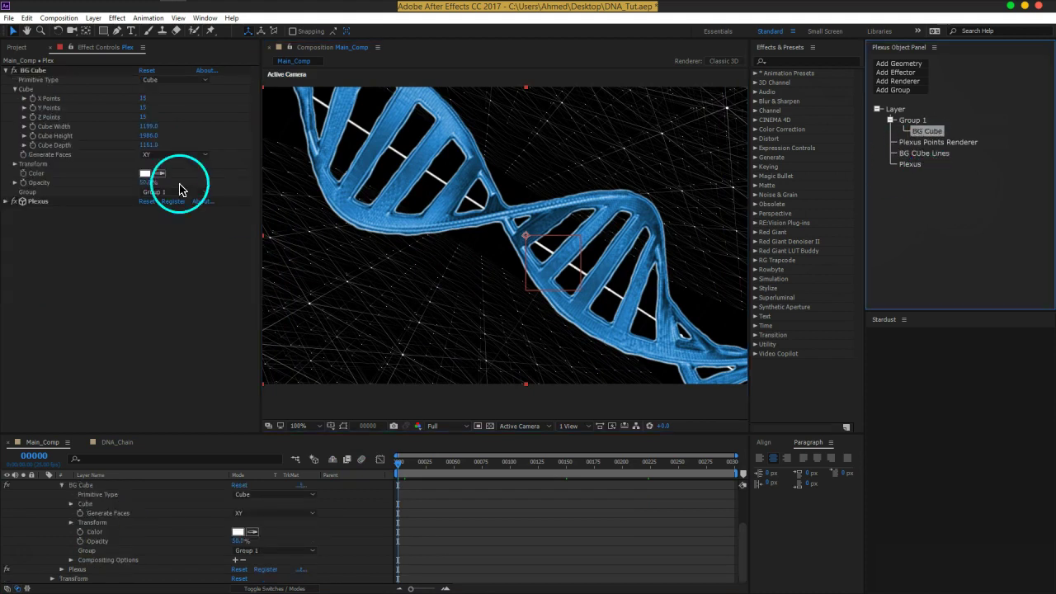
click(921, 153)
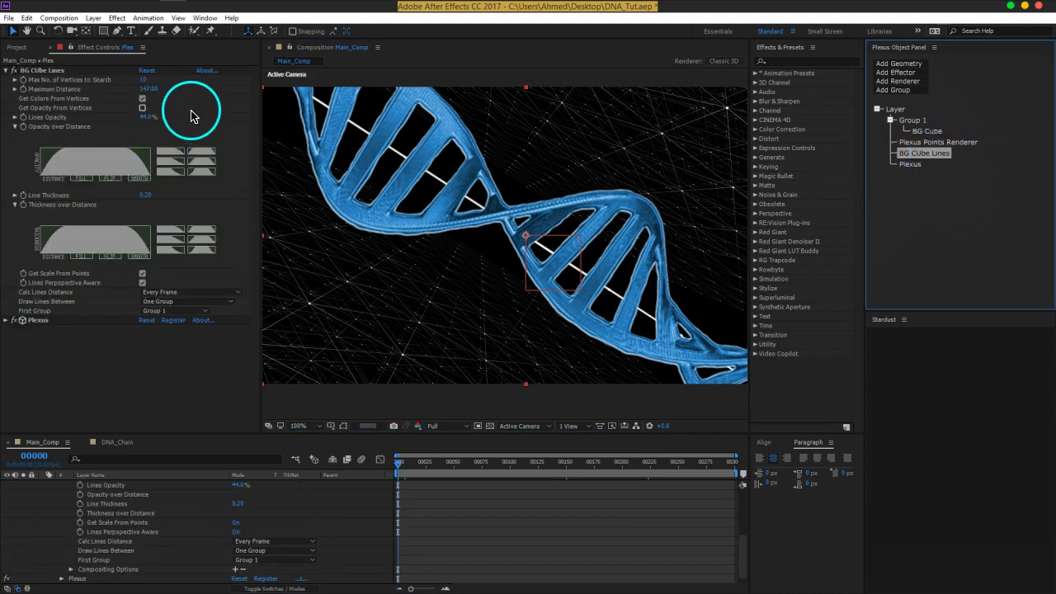
mouse_move(144, 82)
mouse_down()
mouse_move(281, 93)
mouse_move(147, 89)
mouse_up()
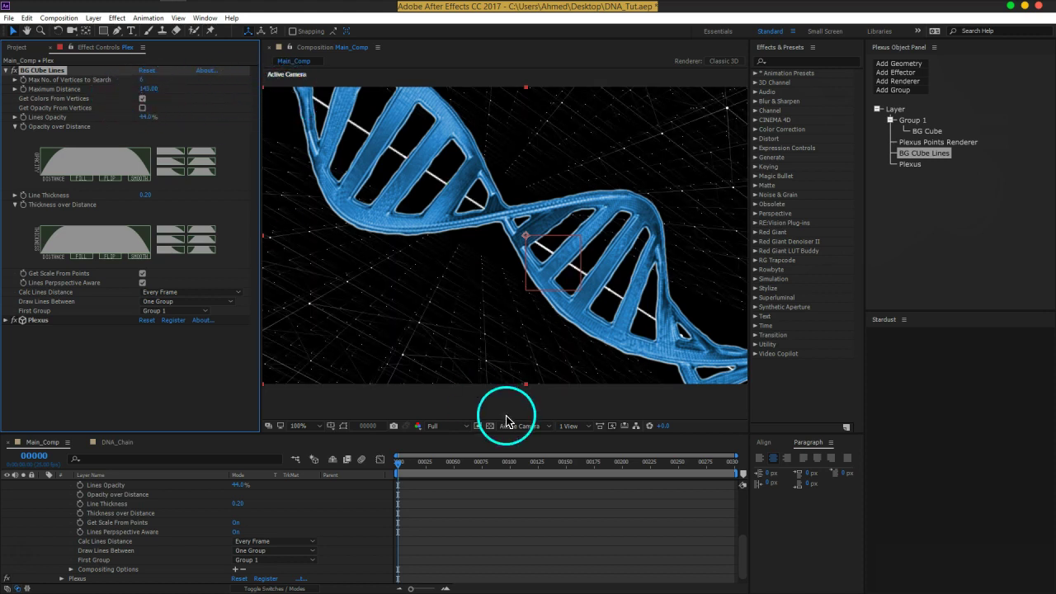
click(473, 462)
drag(477, 467, 562, 472)
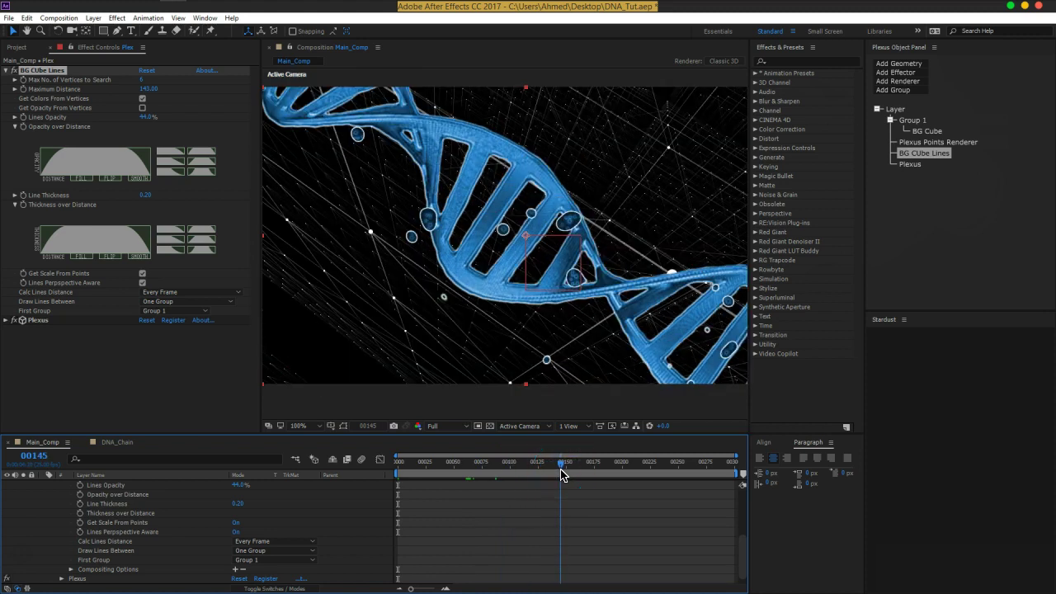
drag(417, 470, 376, 469)
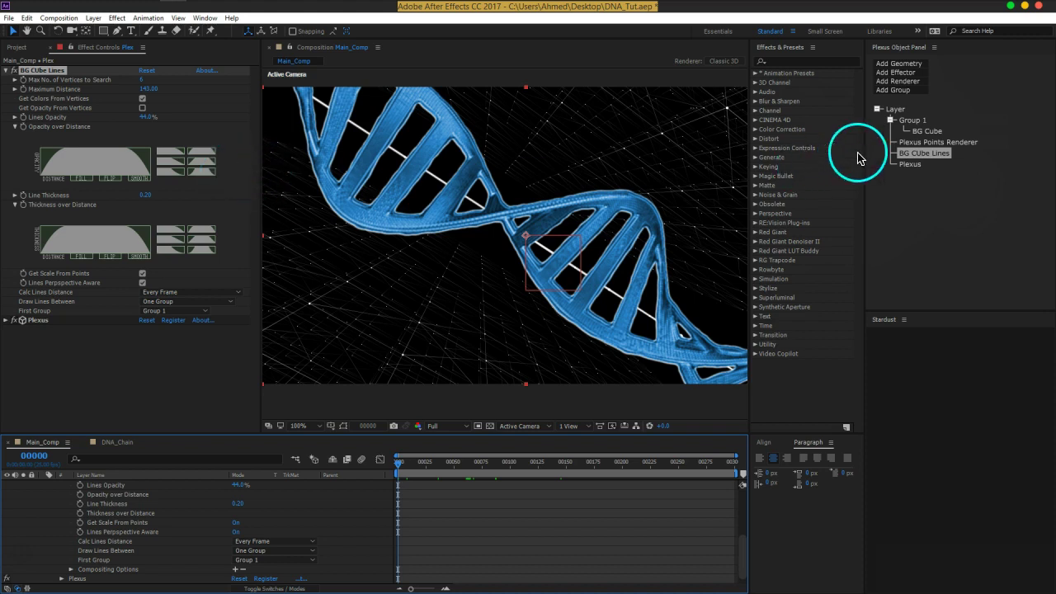
click(923, 131)
Step: Set BG Cube's X and Z Points to 25 and raise Y Points
click(142, 98)
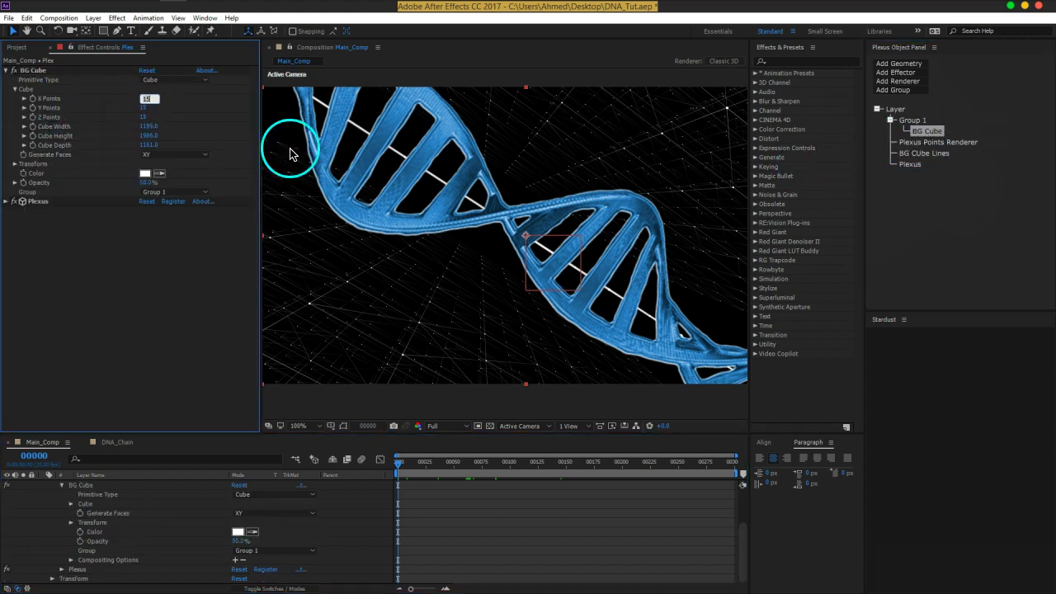
key(Tab)
text(2)
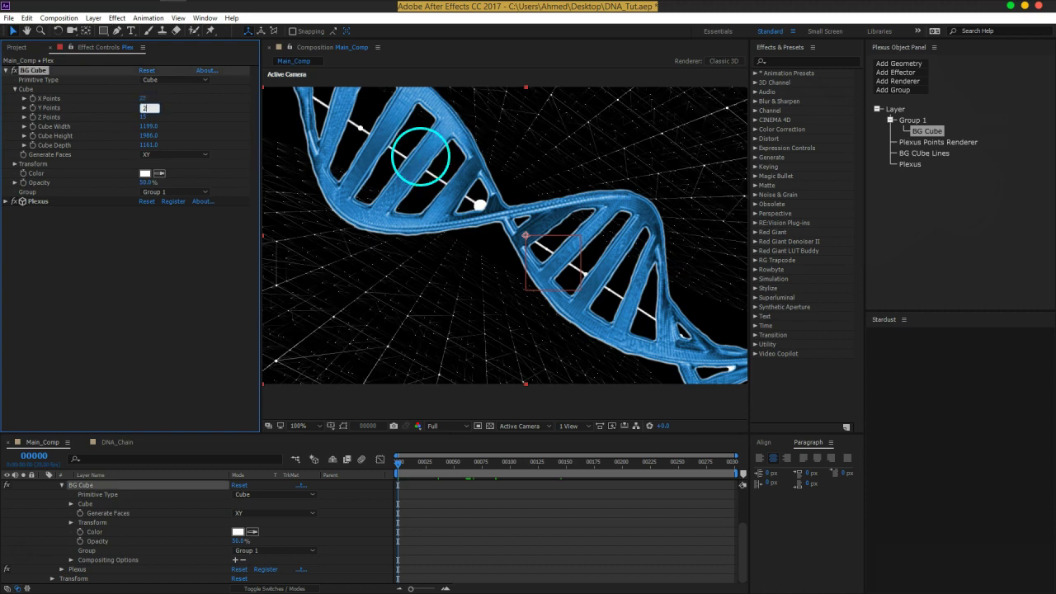
text(25)
key(Return)
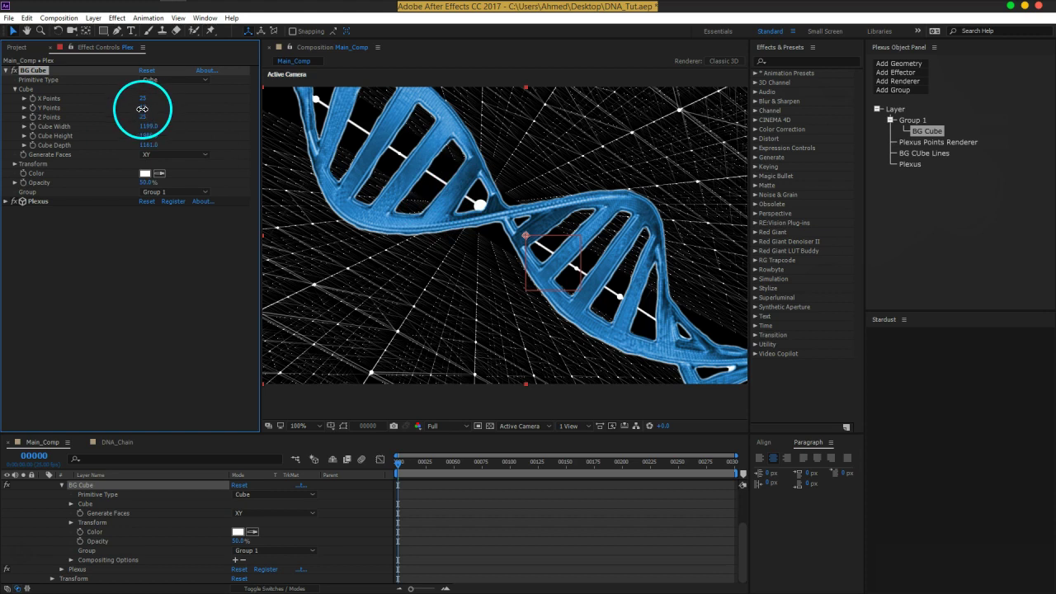
drag(142, 109, 155, 108)
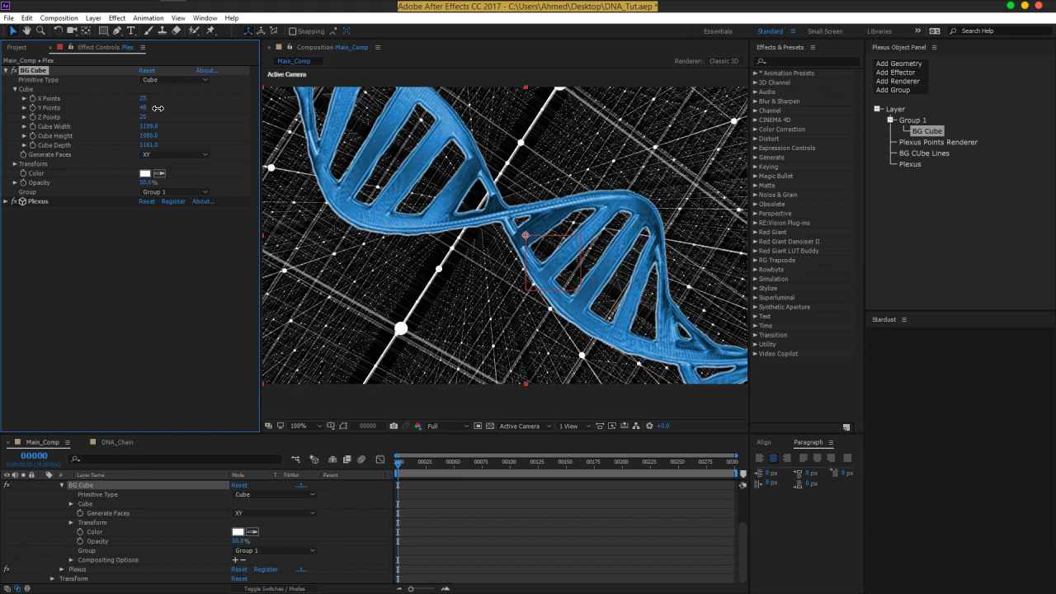
Step: Set BG Cube Lines opacity to 20% and stop lines taking colours from vertices
click(937, 142)
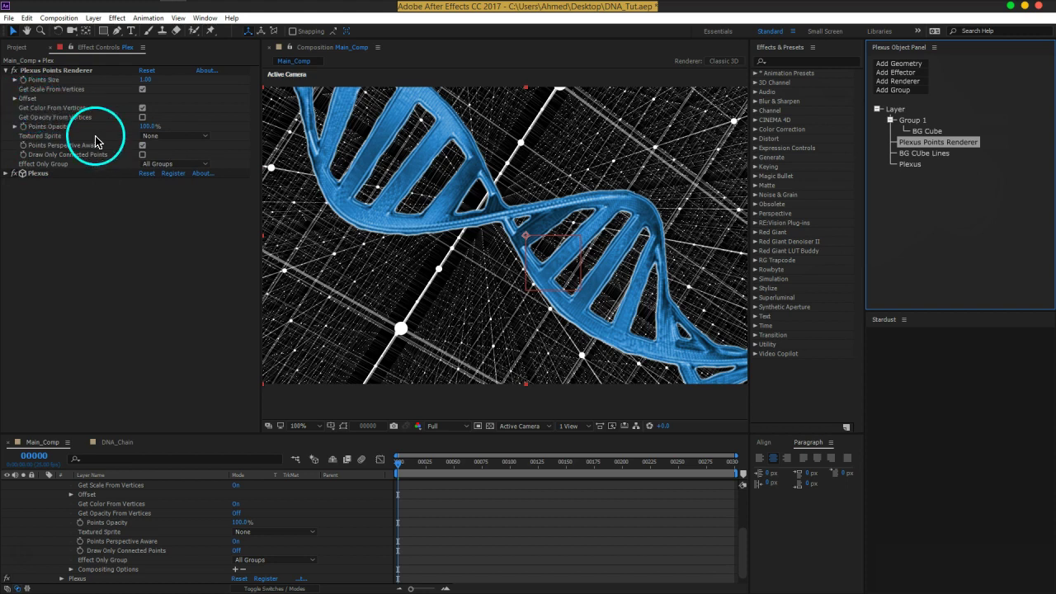
click(945, 156)
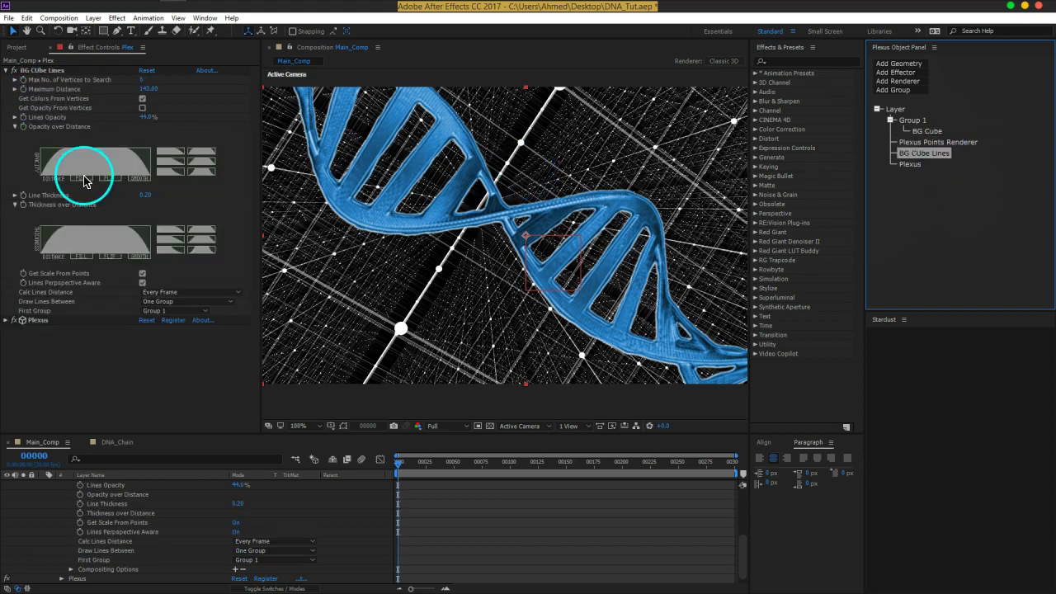
click(146, 118)
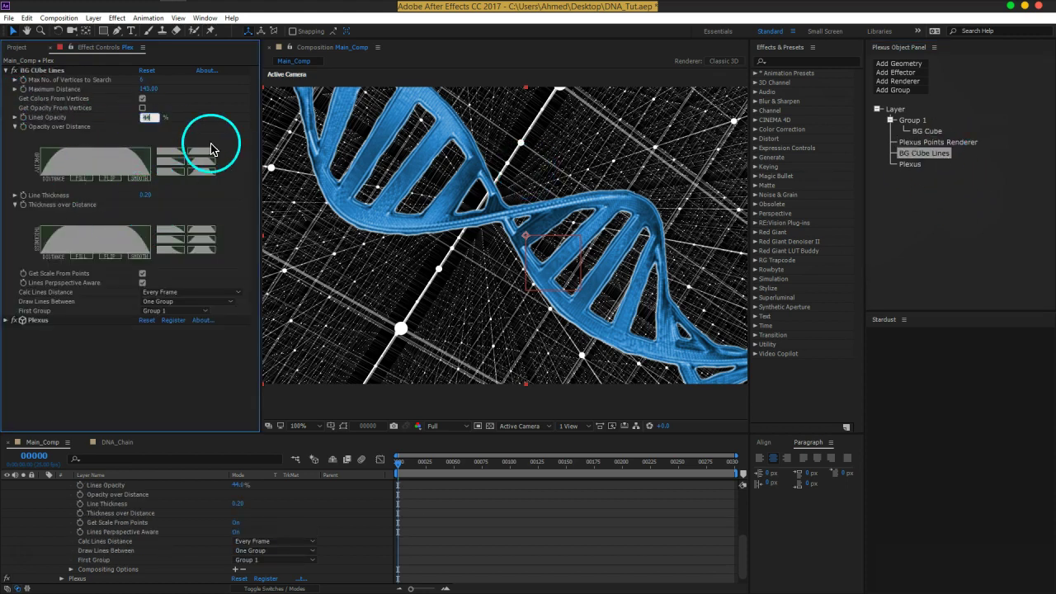
text(20)
click(211, 143)
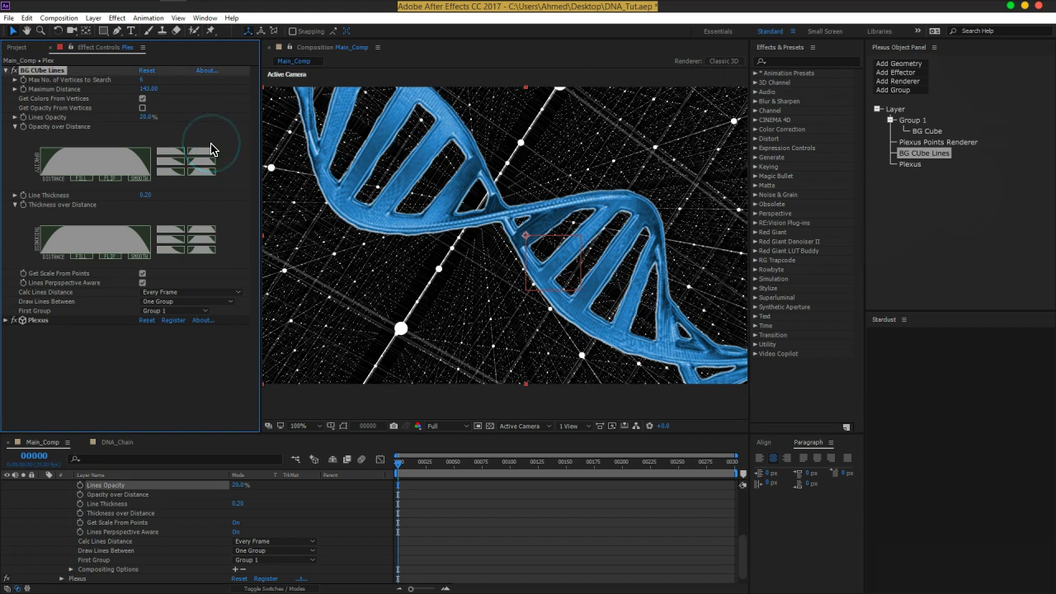
click(145, 195)
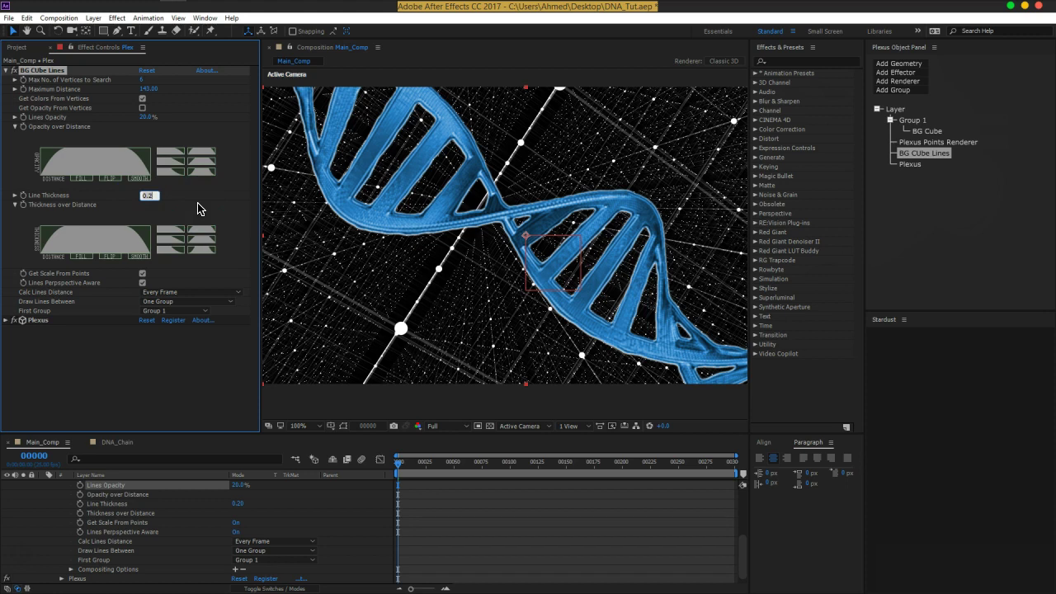
click(185, 103)
click(142, 98)
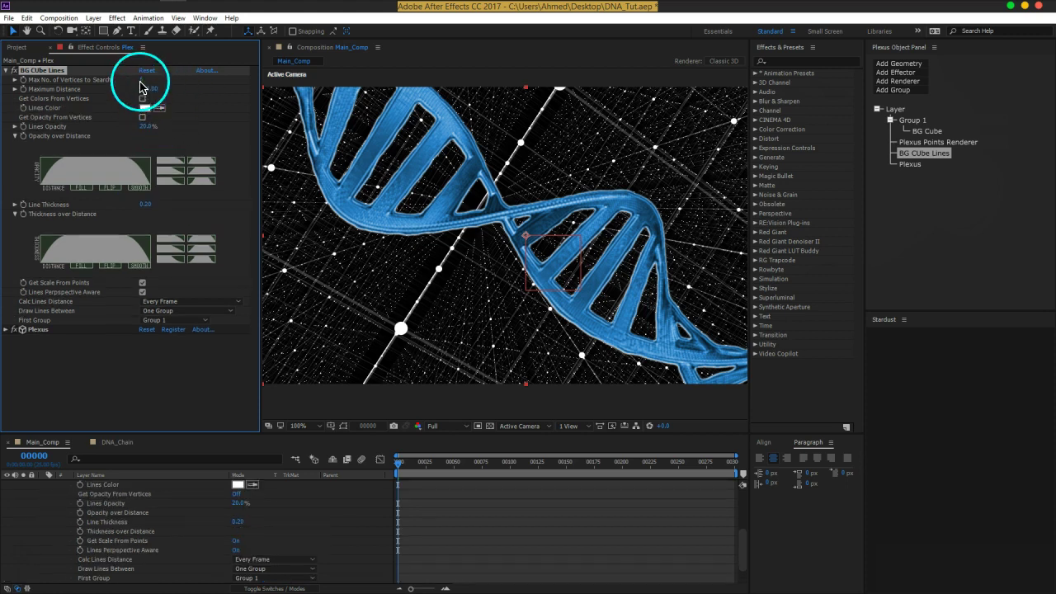
Step: Limit lines to 4 vertices searched within a maximum distance of 209
click(147, 80)
text(4)
click(187, 104)
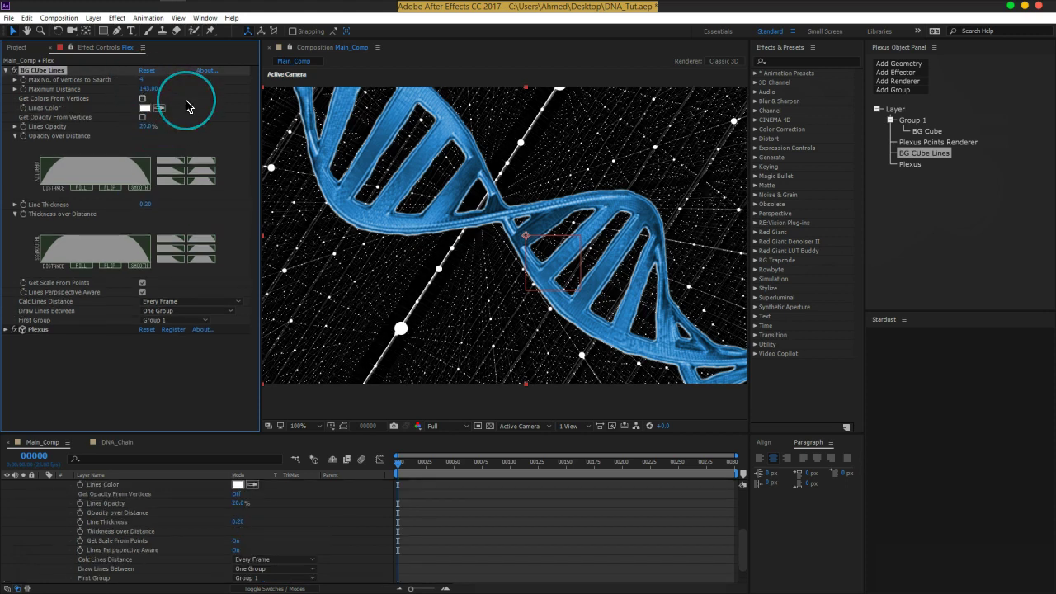
drag(145, 89, 71, 99)
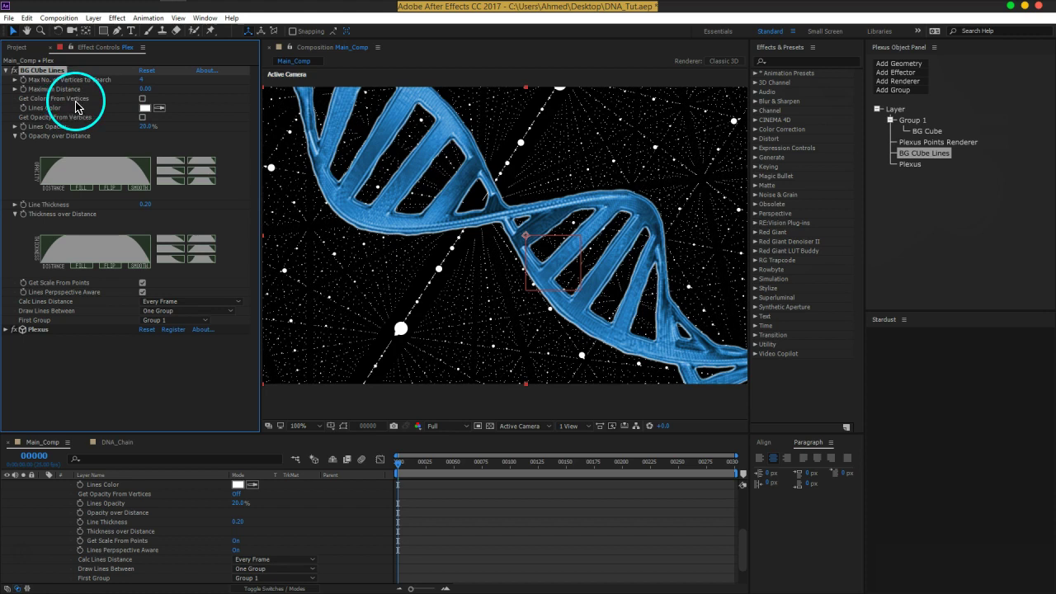
drag(153, 90, 175, 92)
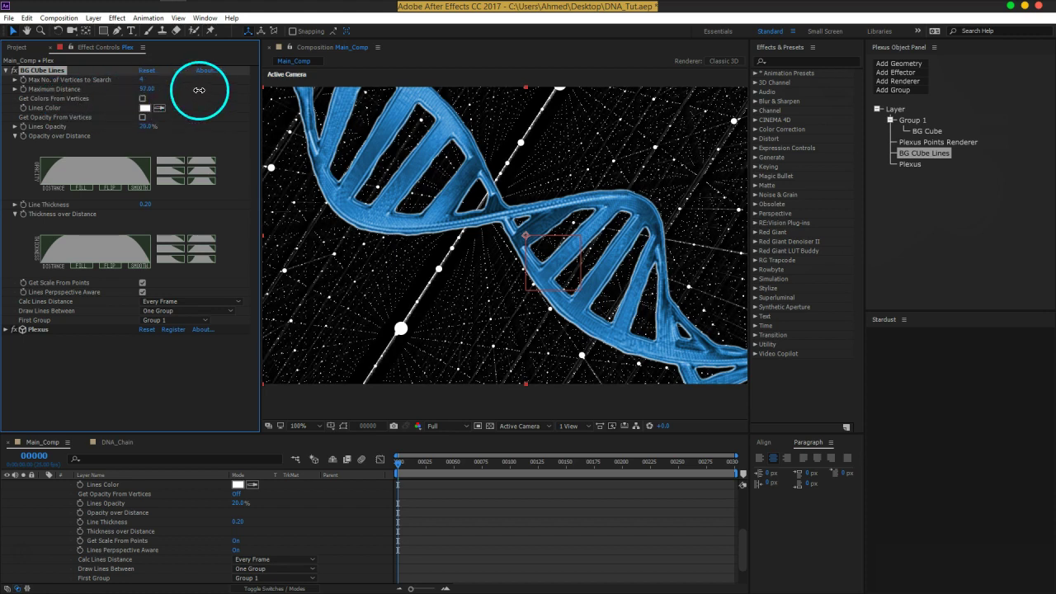
drag(230, 94, 264, 89)
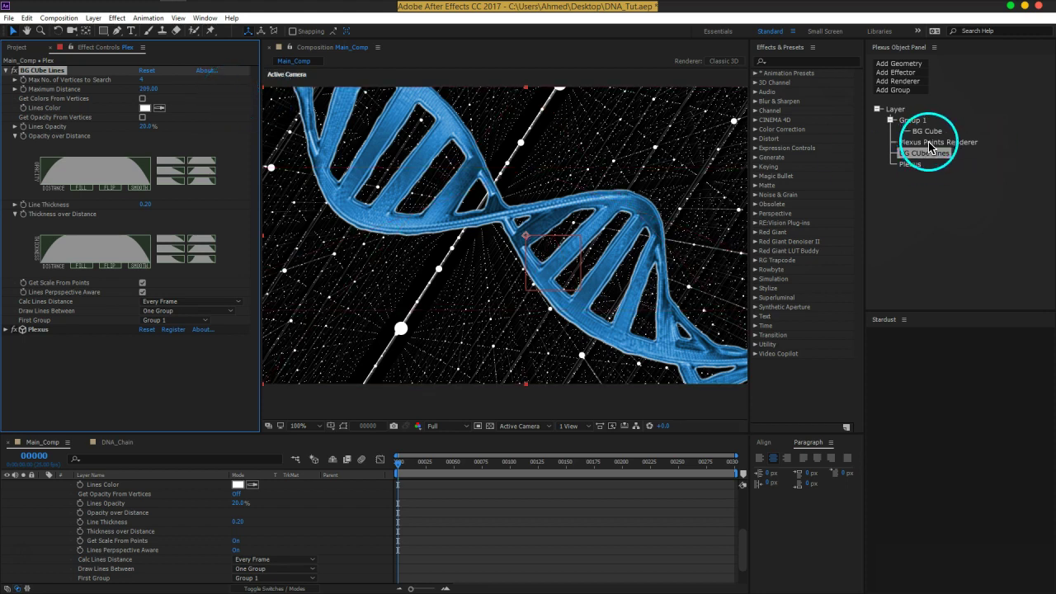
Step: Set the Plexus Points Renderer Points Size to 0.50
click(931, 144)
click(147, 79)
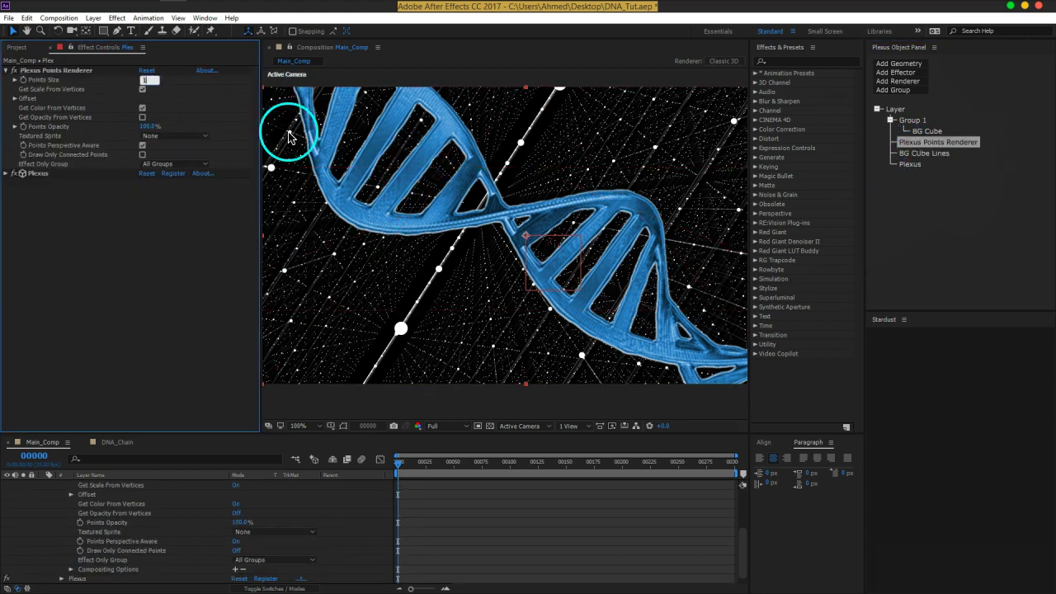
click(289, 134)
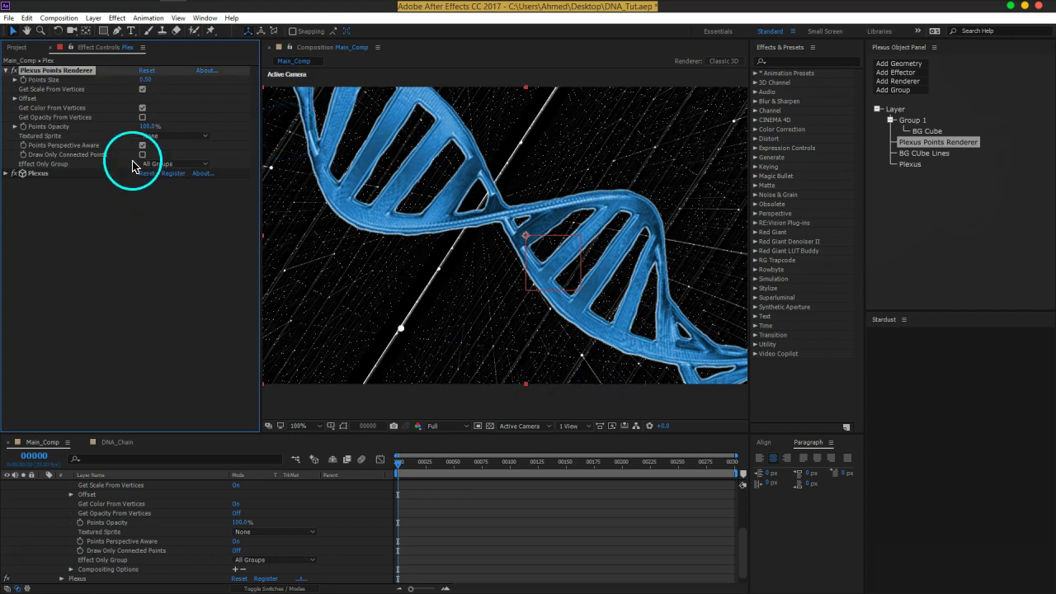
Step: Turn off Get Scale From Points in the BG Cube Lines settings
click(928, 156)
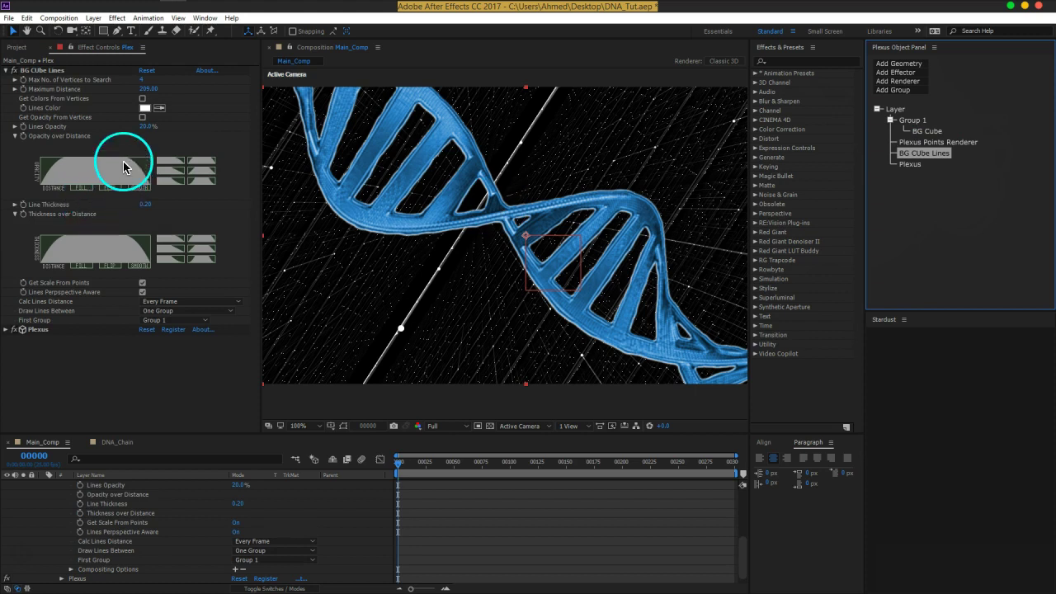
click(46, 105)
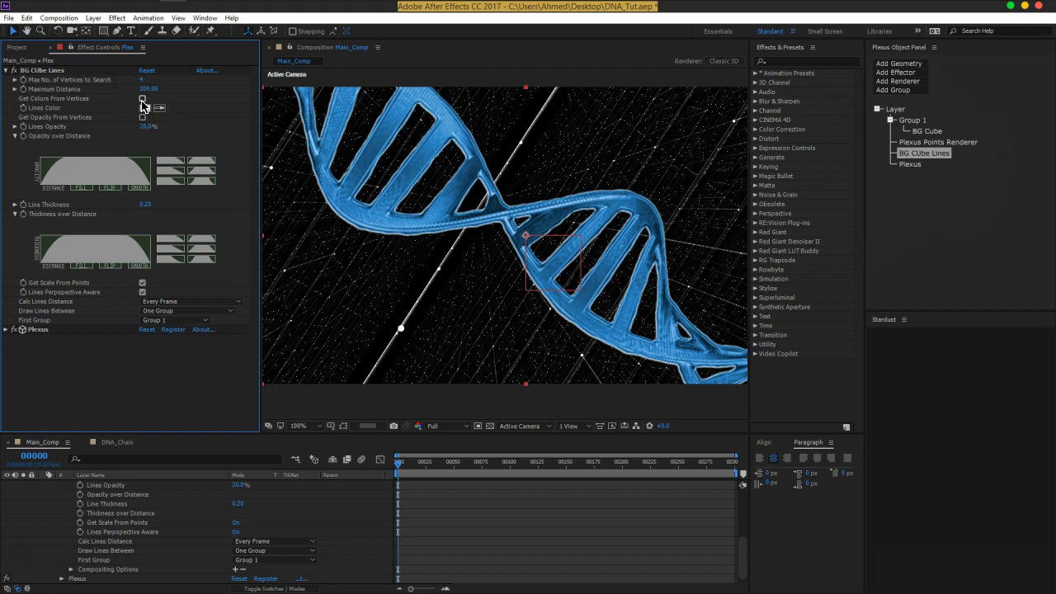
click(142, 284)
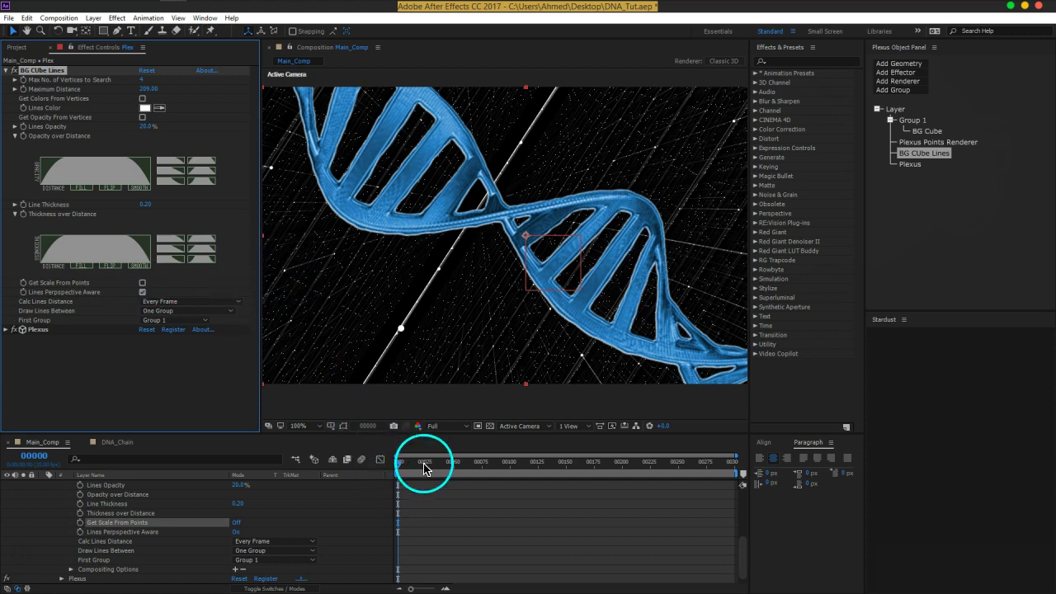
Step: Collapse the Plex layer and drag it above both DNA layers, third in the stack
drag(400, 463, 618, 464)
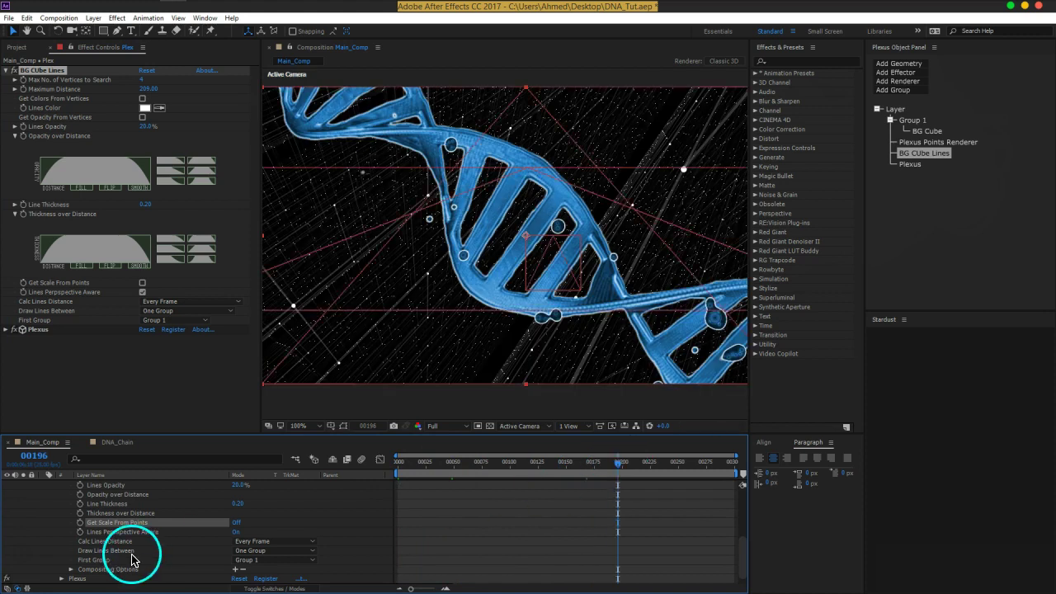
scroll(147, 566, up, 3)
click(43, 528)
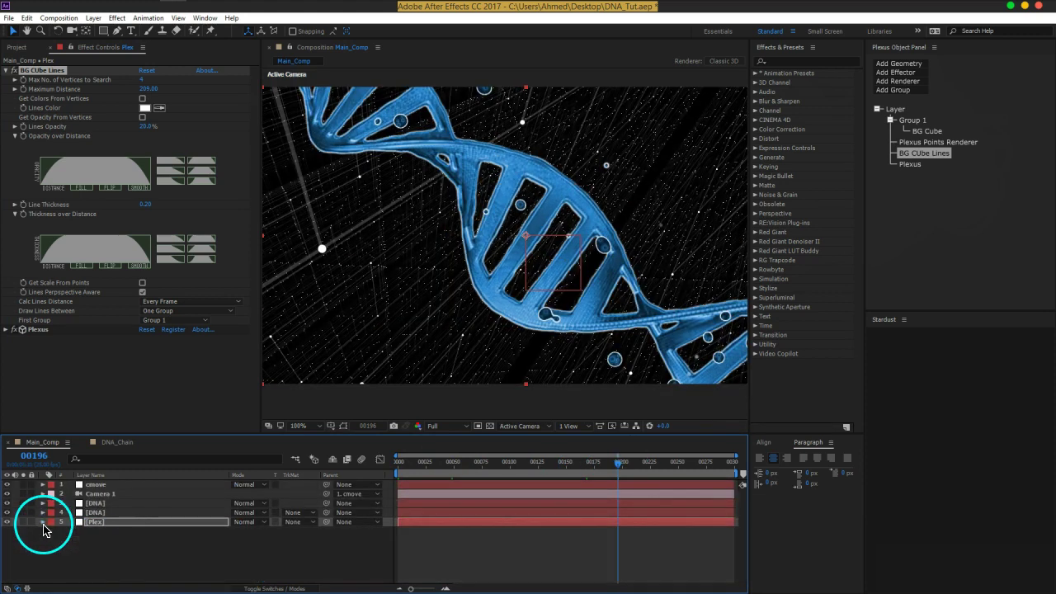
drag(115, 530, 107, 513)
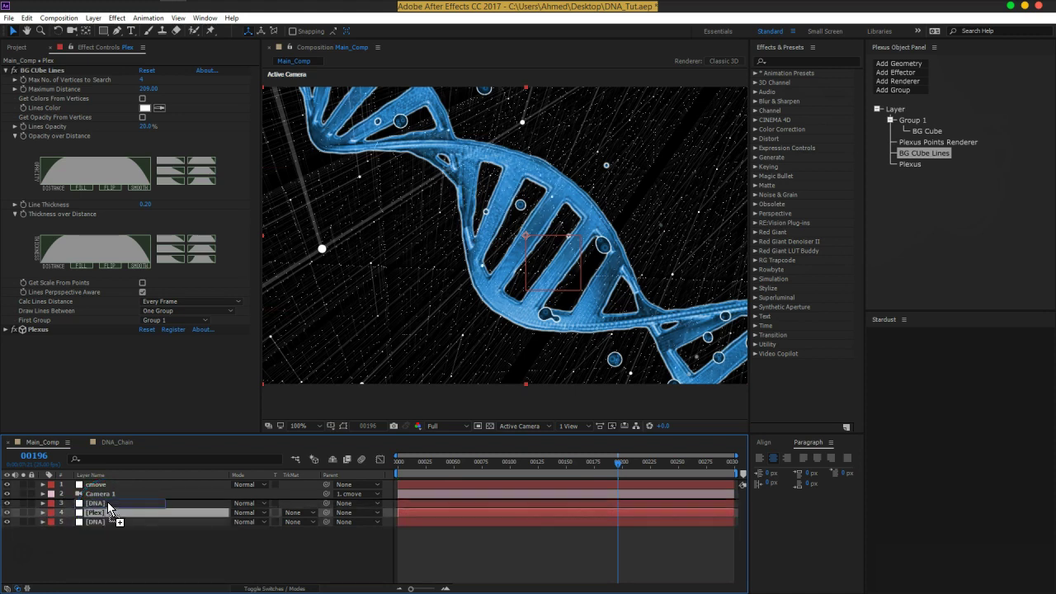
drag(108, 506, 108, 503)
drag(487, 465, 510, 470)
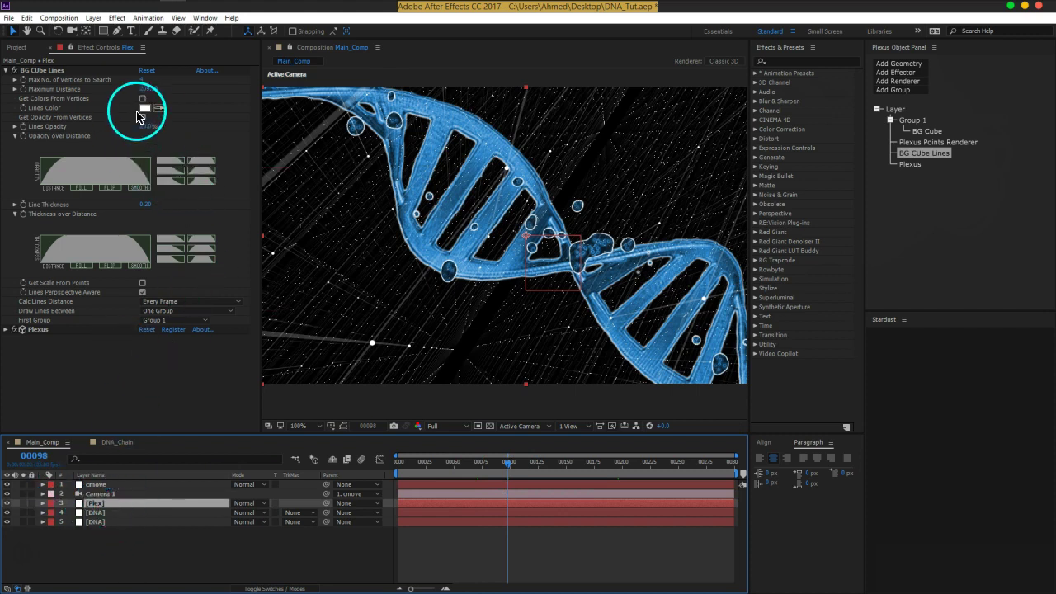
Step: Change the Plexus line colour to a saturated blue
click(145, 107)
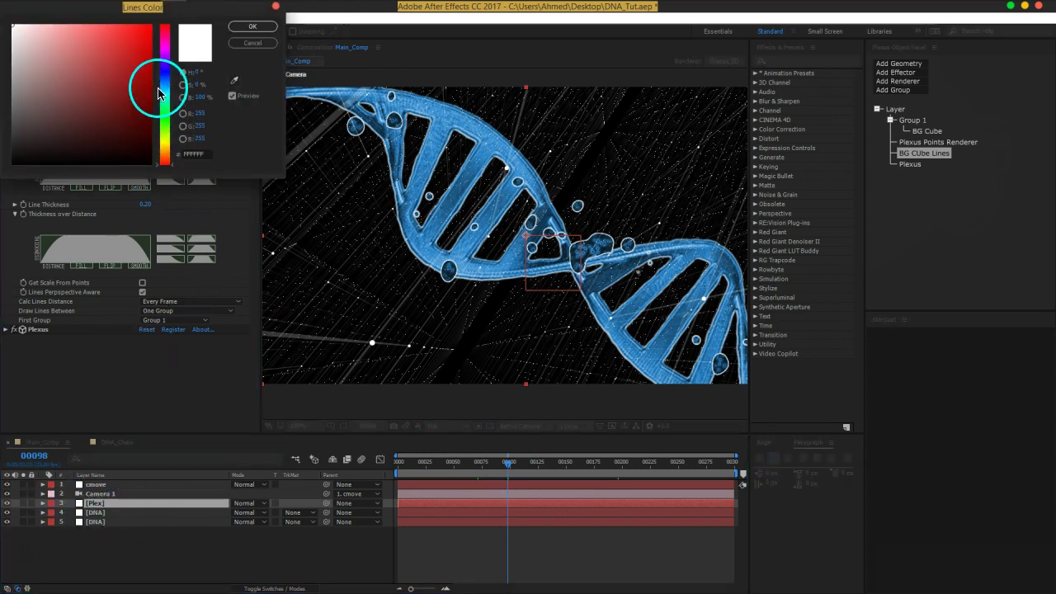
drag(162, 90, 164, 85)
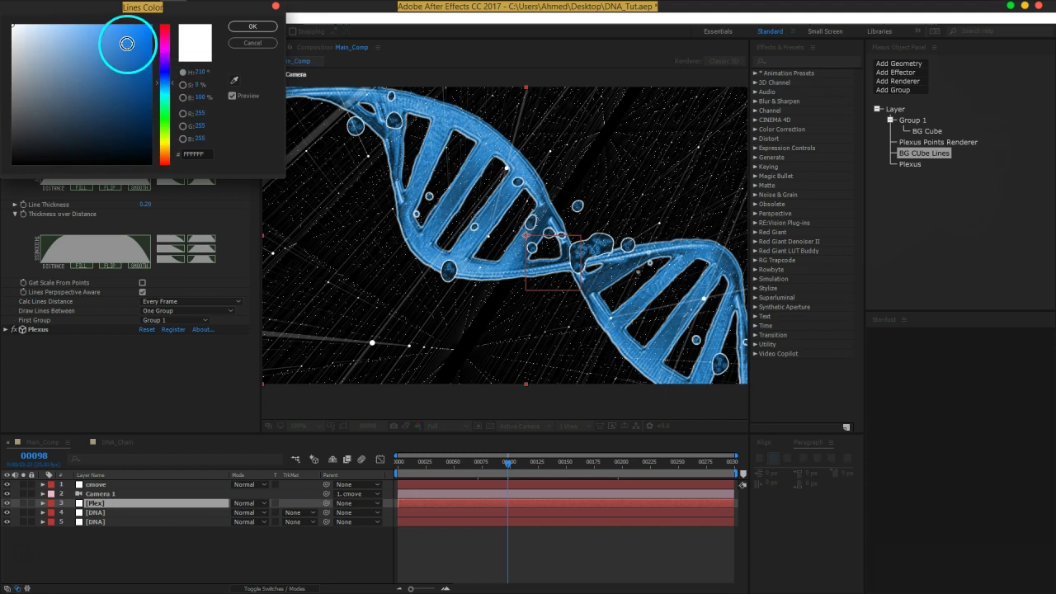
click(130, 42)
click(252, 26)
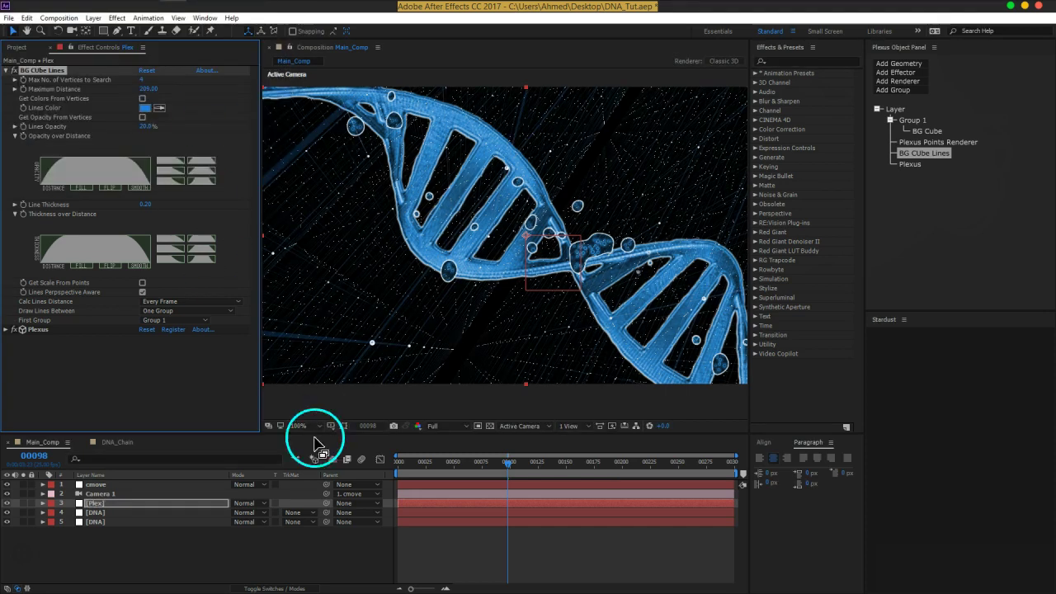
Step: Set the Plex layer's blending mode to Add
click(252, 503)
click(264, 132)
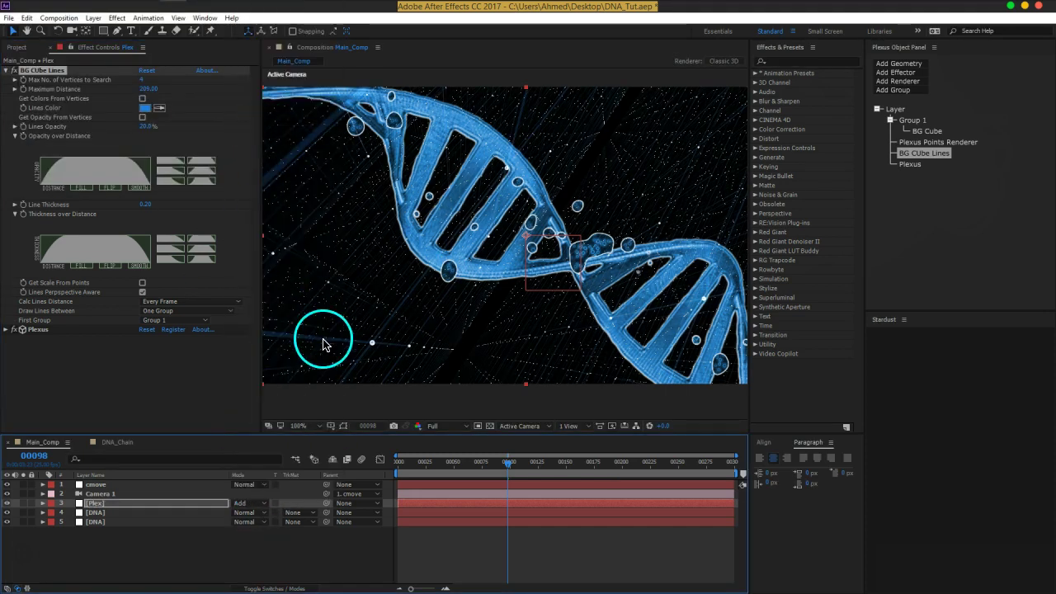
click(298, 546)
Step: Preview the animation and display the Plex layer's Plexus Points Renderer settings
key(space)
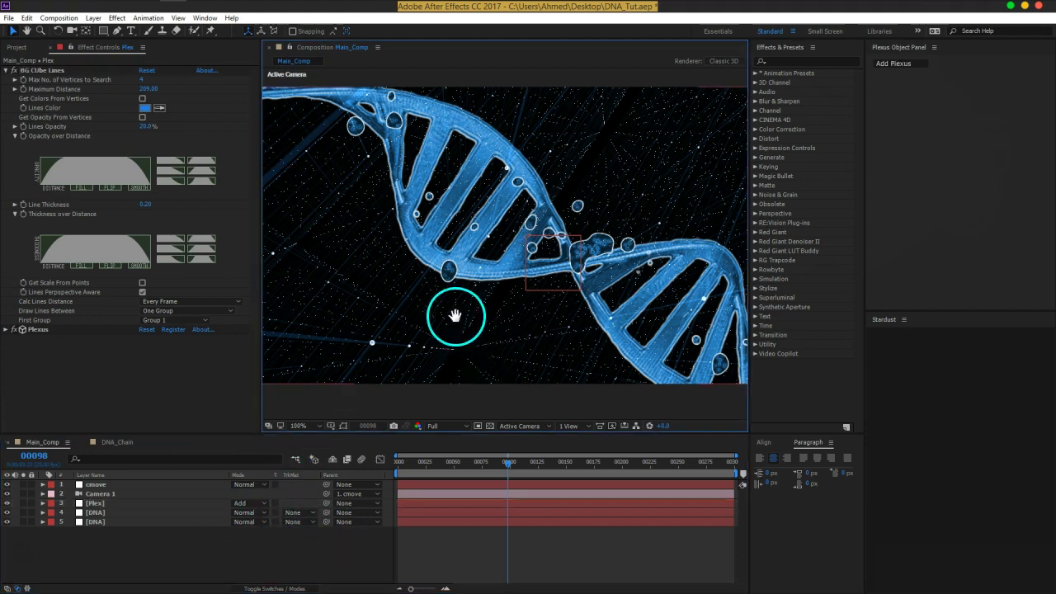
drag(610, 468, 621, 468)
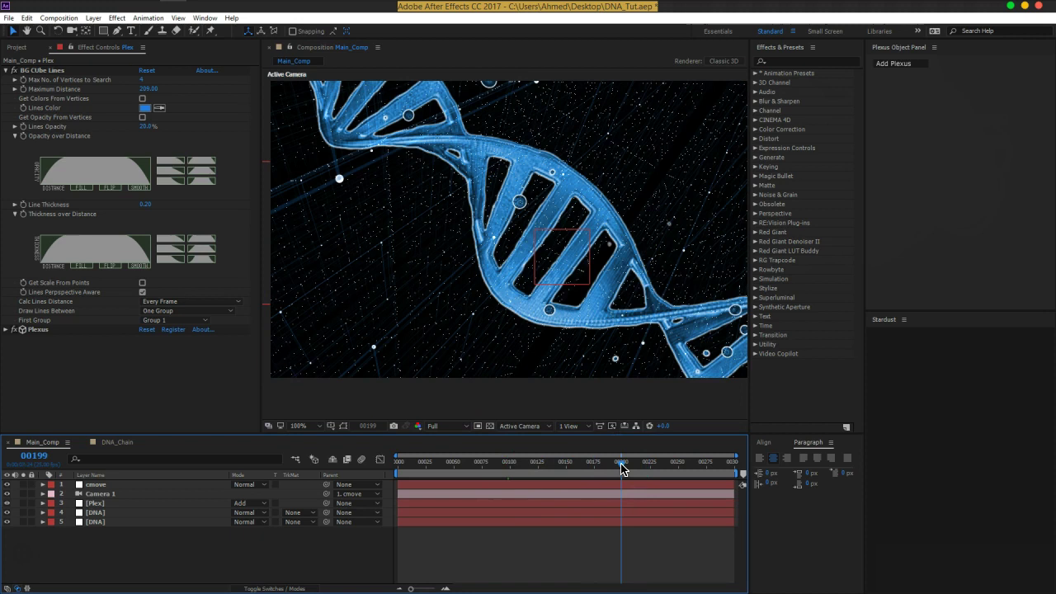
click(97, 502)
click(934, 143)
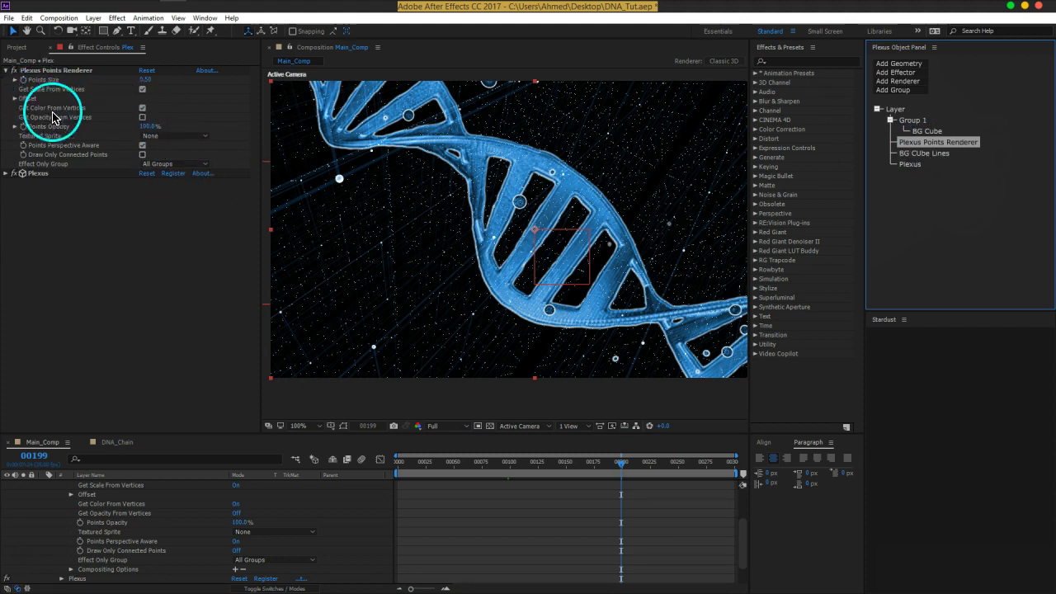
Step: Turn off Get Color From Vertices and make the Plexus points solid blue
click(141, 107)
click(147, 118)
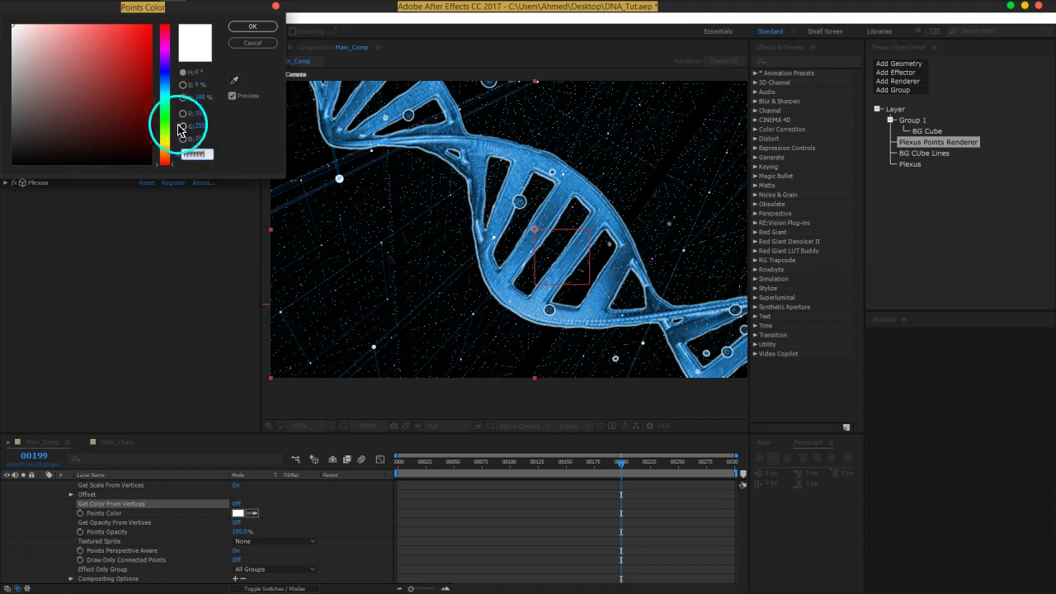
click(165, 86)
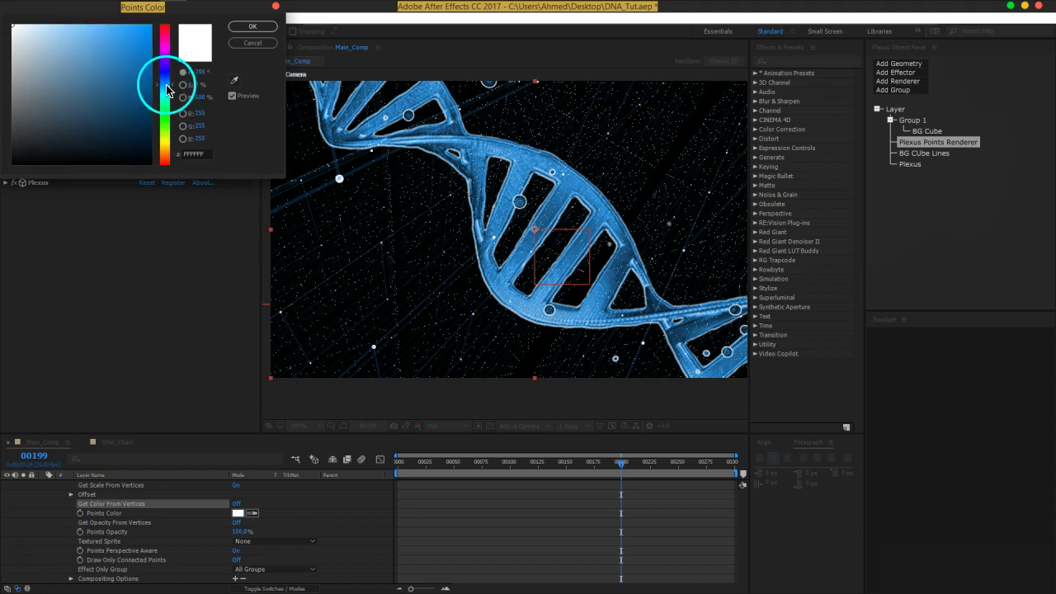
click(139, 38)
click(248, 27)
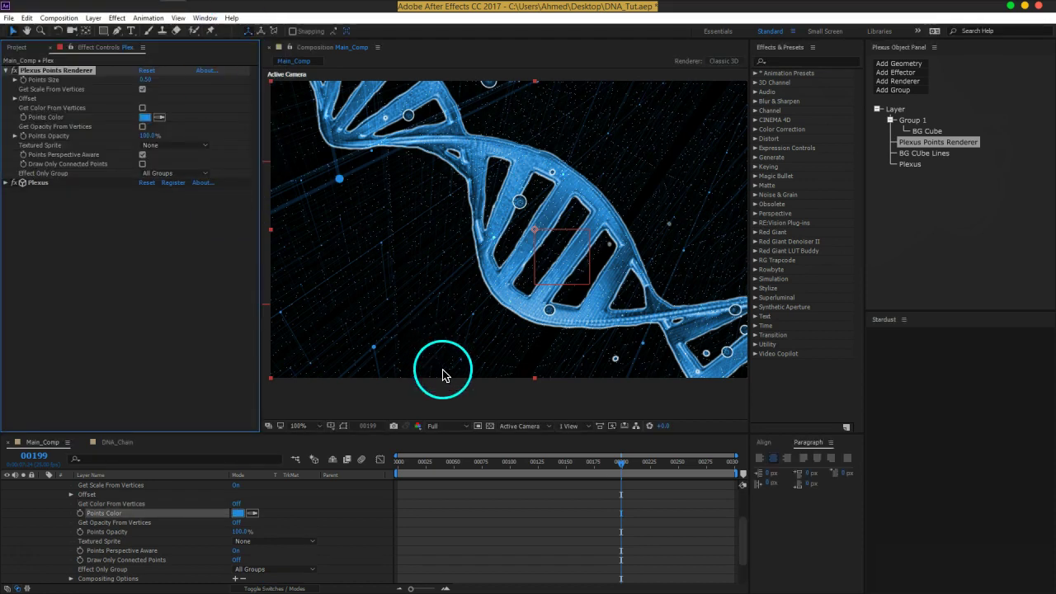
Step: Preview the blue points, collapse the Plex layer, and toggle the transparency grid on and off
drag(615, 463, 530, 471)
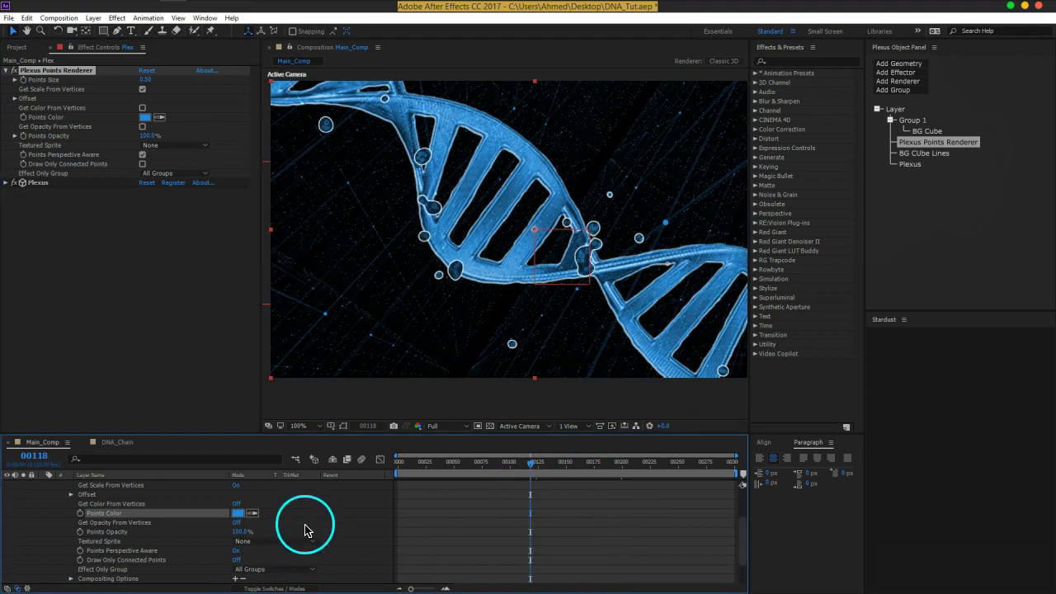
scroll(302, 531, up, 3)
click(43, 502)
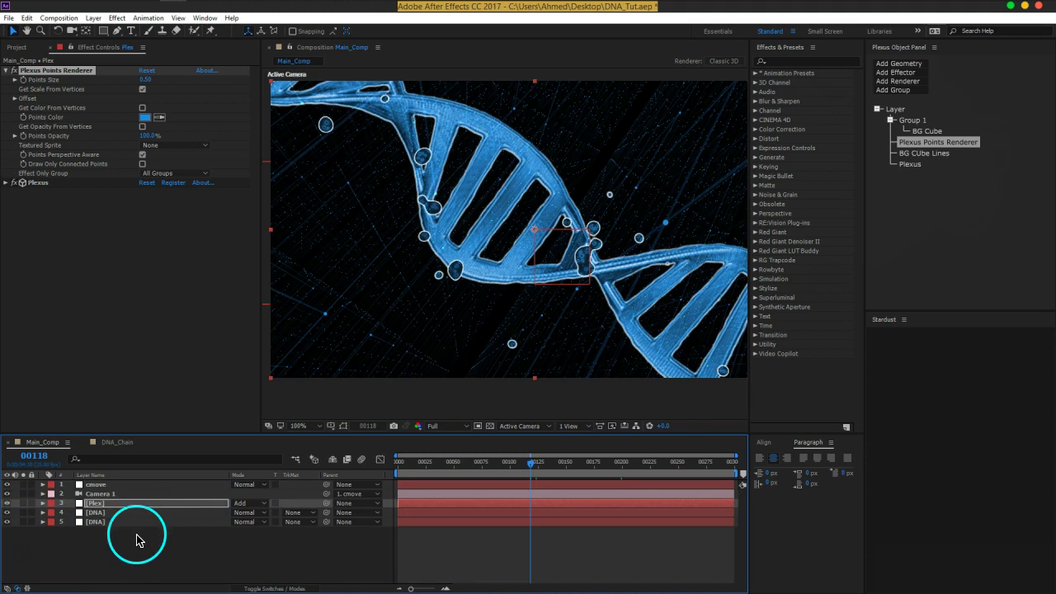
click(134, 537)
click(488, 427)
click(489, 427)
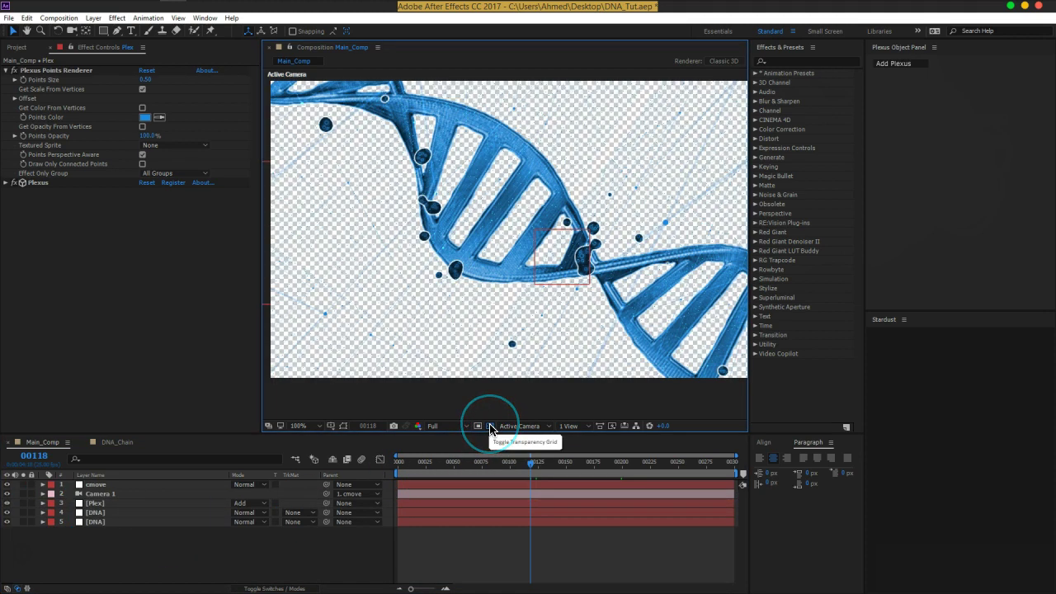
click(148, 544)
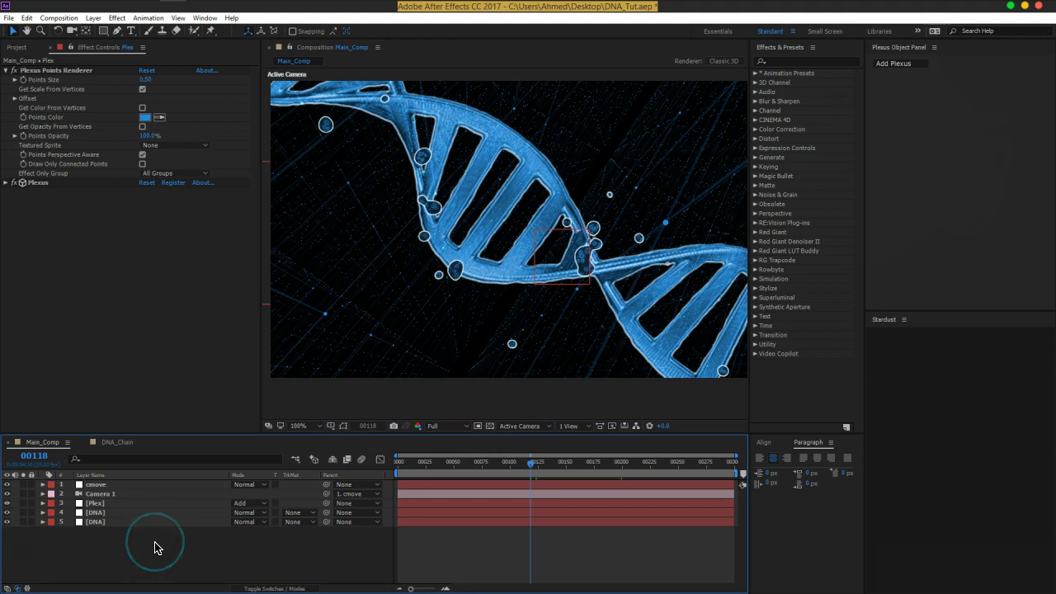
Step: Create a white solid named BG and apply SA Color Finesse 3 to it
key(ctrl+y)
text(BG)
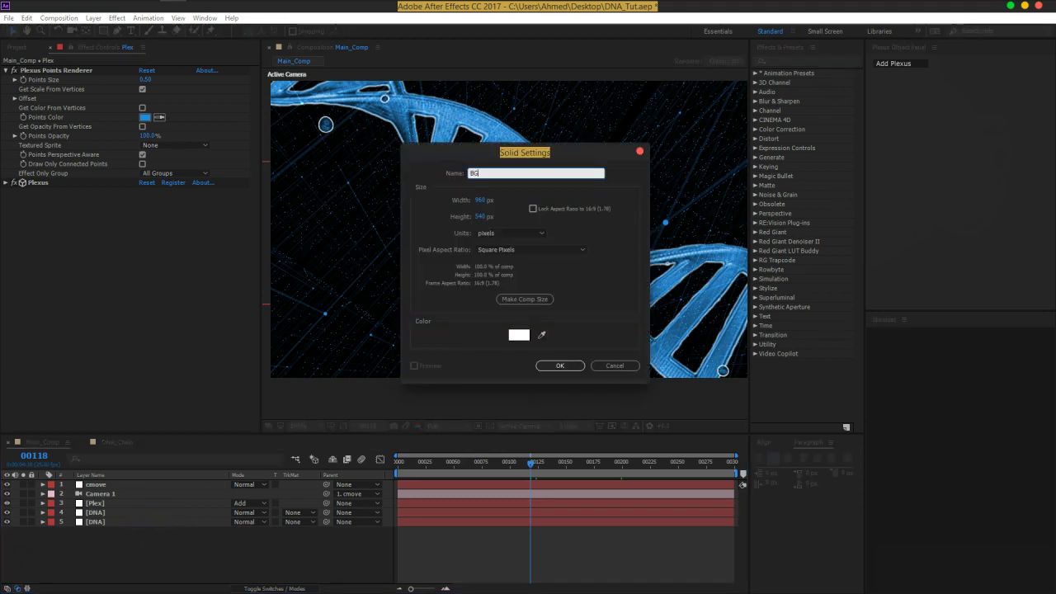
click(559, 365)
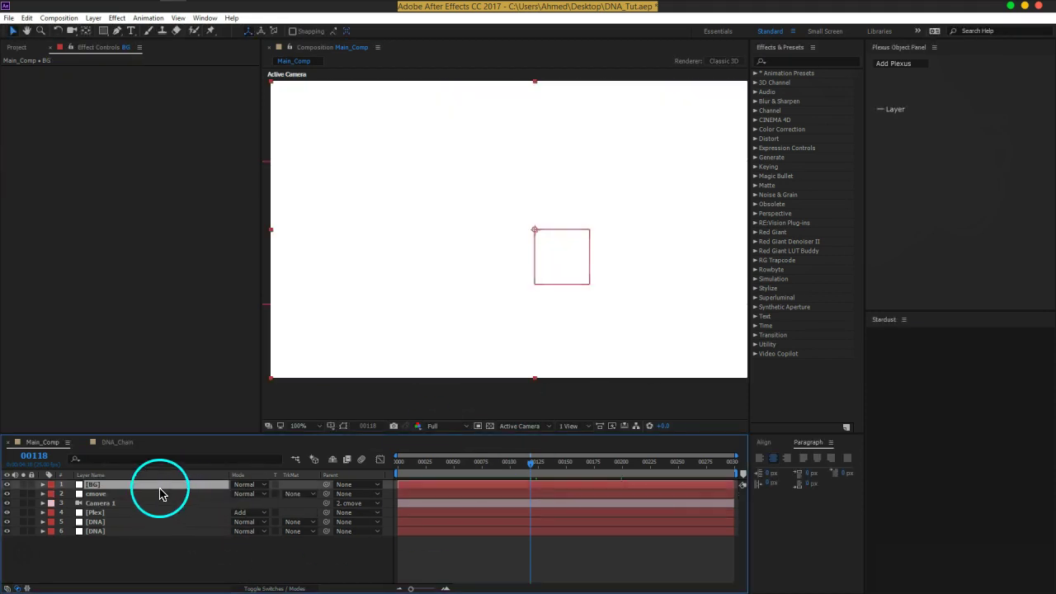
key(ctrl+space)
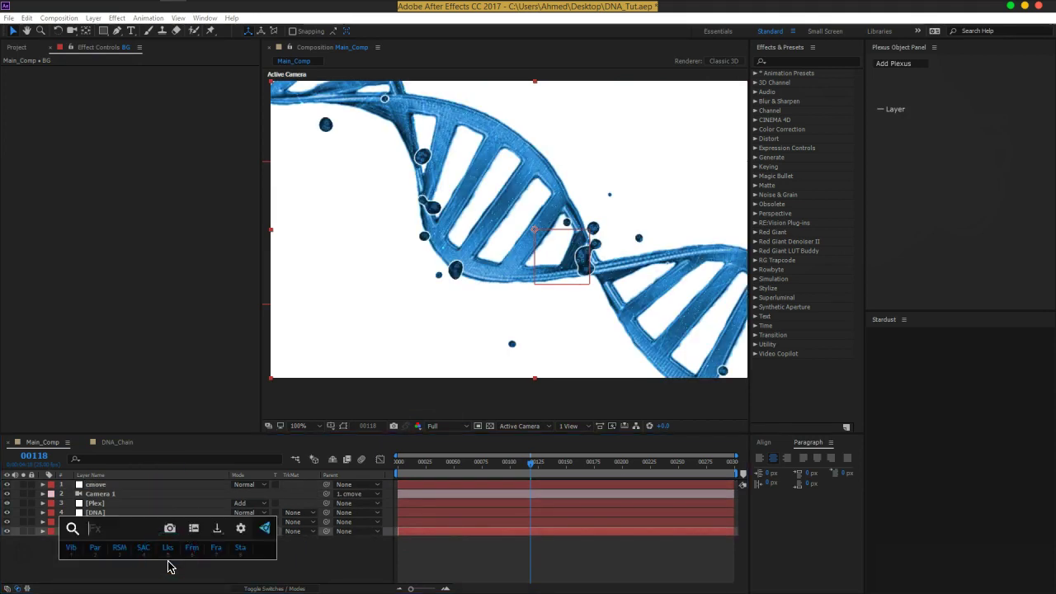
key(4)
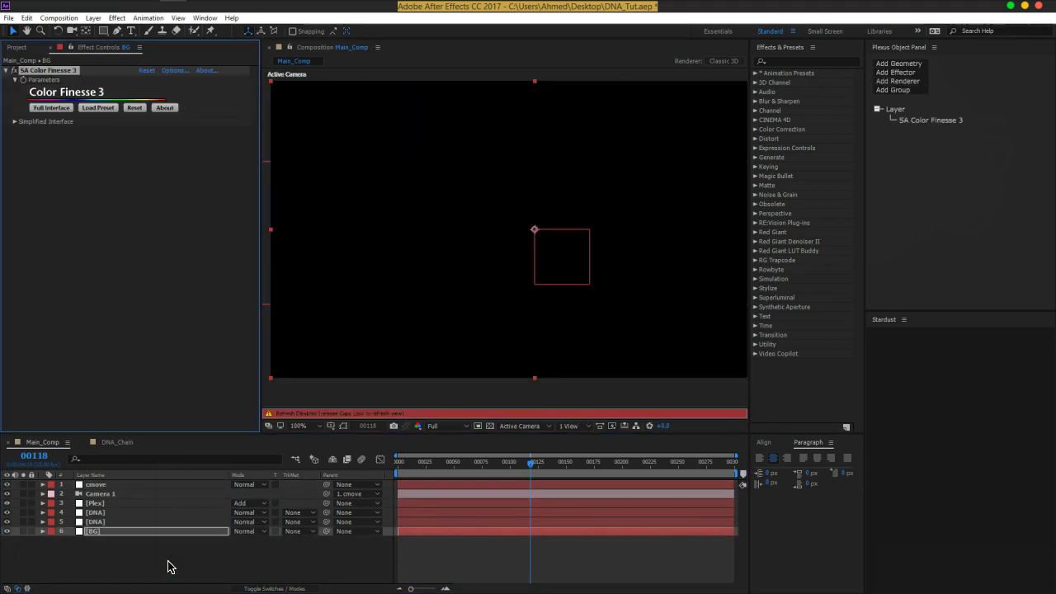
Step: Remove the trial SA Color Finesse 3 effect from the BG solid
key(Caps_Lock)
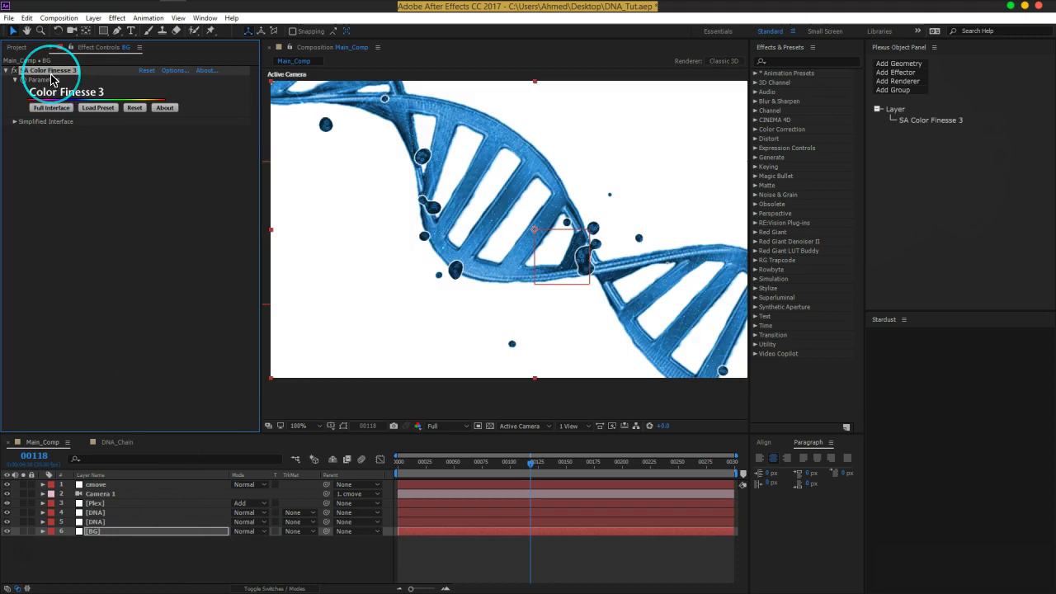
key(Delete)
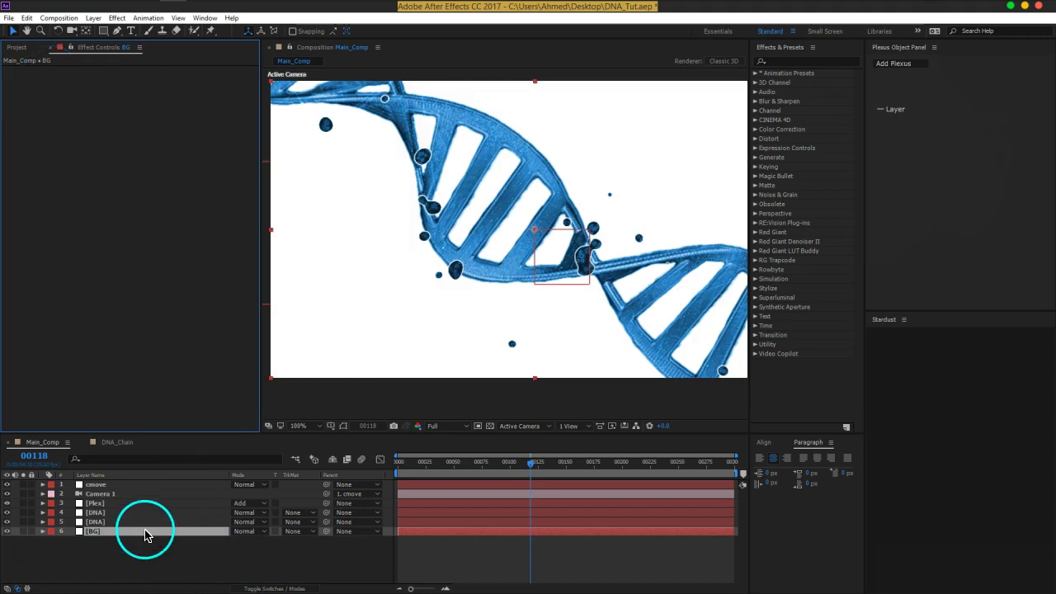
key(ctrl+space)
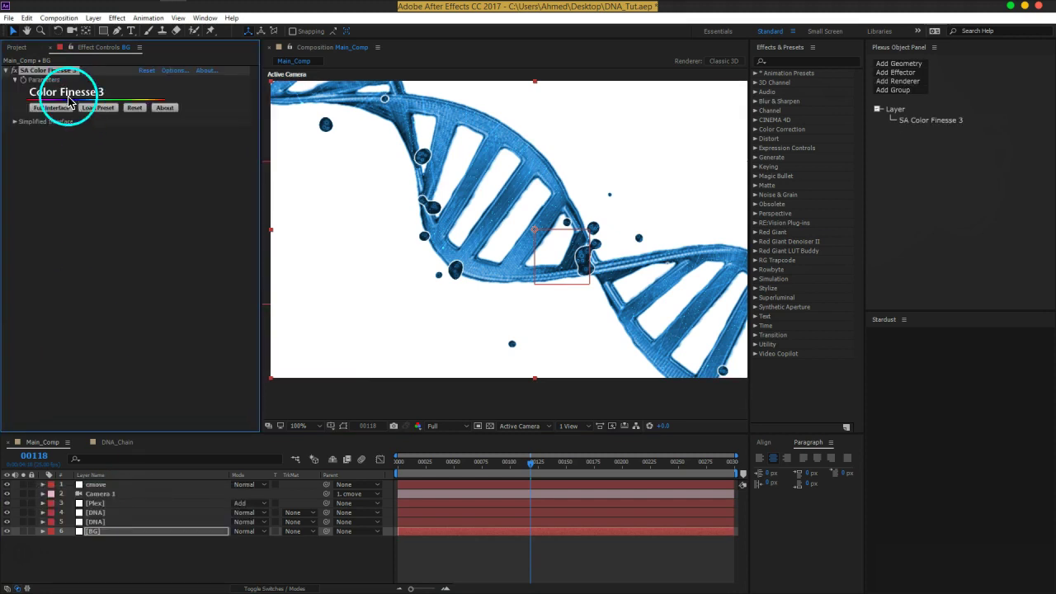
key(Delete)
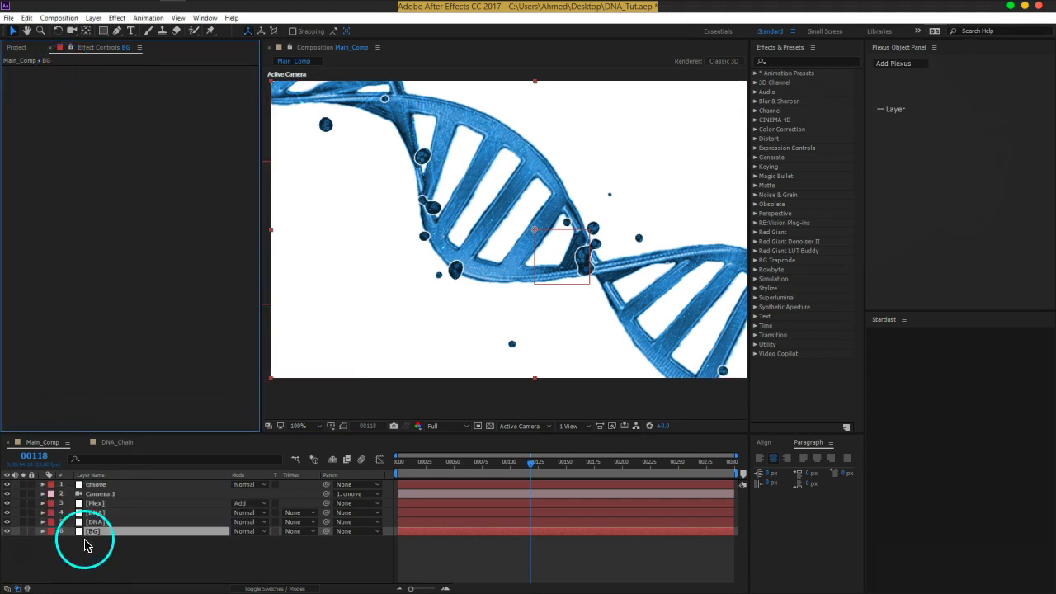
key(ctrl+space)
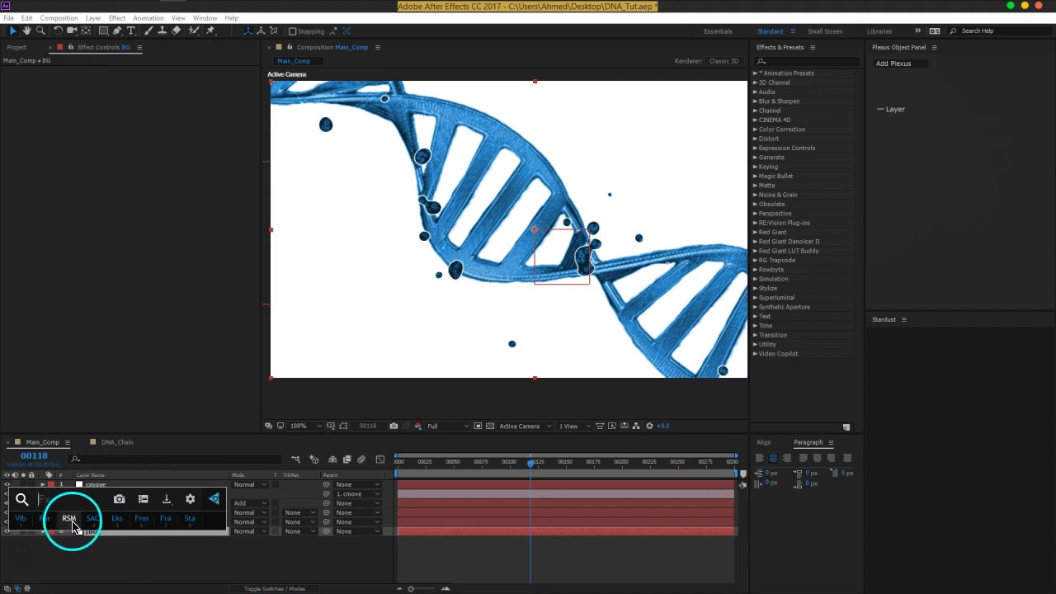
Step: Search Effects & Presets for 'color' and browse the colour effects
text(color)
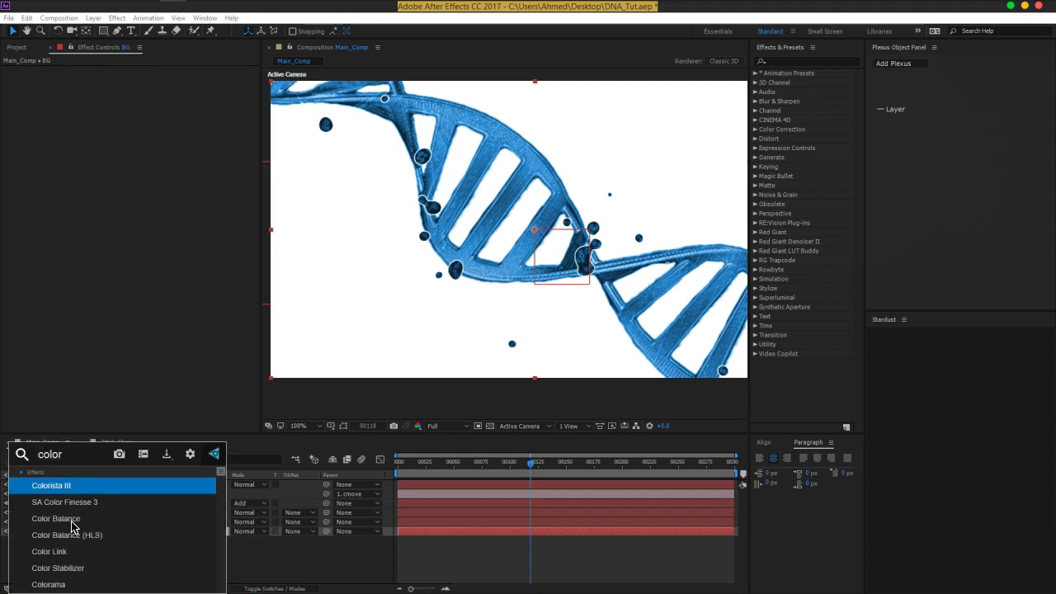
scroll(173, 547, down, 5)
scroll(174, 548, down, 4)
scroll(173, 547, down, 4)
scroll(173, 547, down, 2)
scroll(174, 548, down, 3)
scroll(173, 548, up, 6)
scroll(173, 548, up, 2)
scroll(173, 547, up, 4)
scroll(173, 547, up, 4)
scroll(174, 547, up, 2)
scroll(173, 547, up, 3)
scroll(176, 548, up, 2)
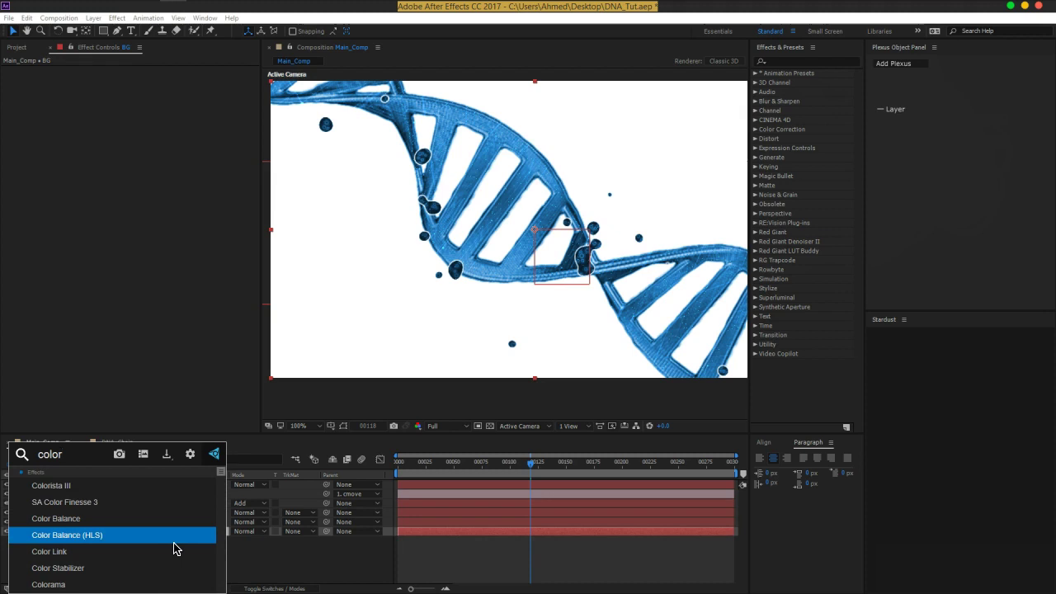
scroll(174, 548, down, 2)
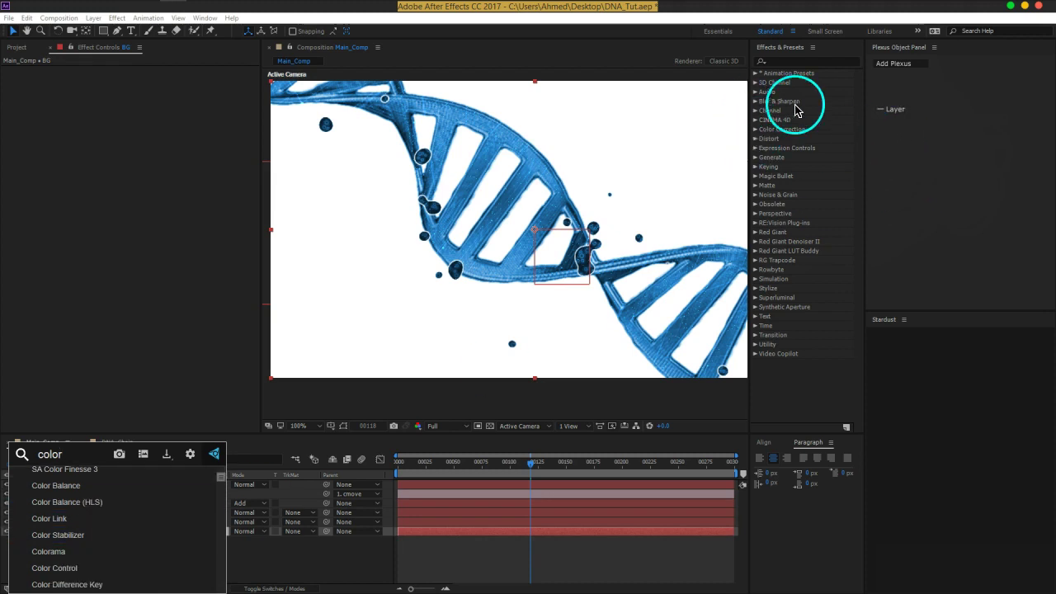
Step: Apply 4-Color Gradient to the BG solid and move its yellow Point 1 inward
click(800, 60)
text(4)
click(798, 190)
drag(799, 191, 370, 320)
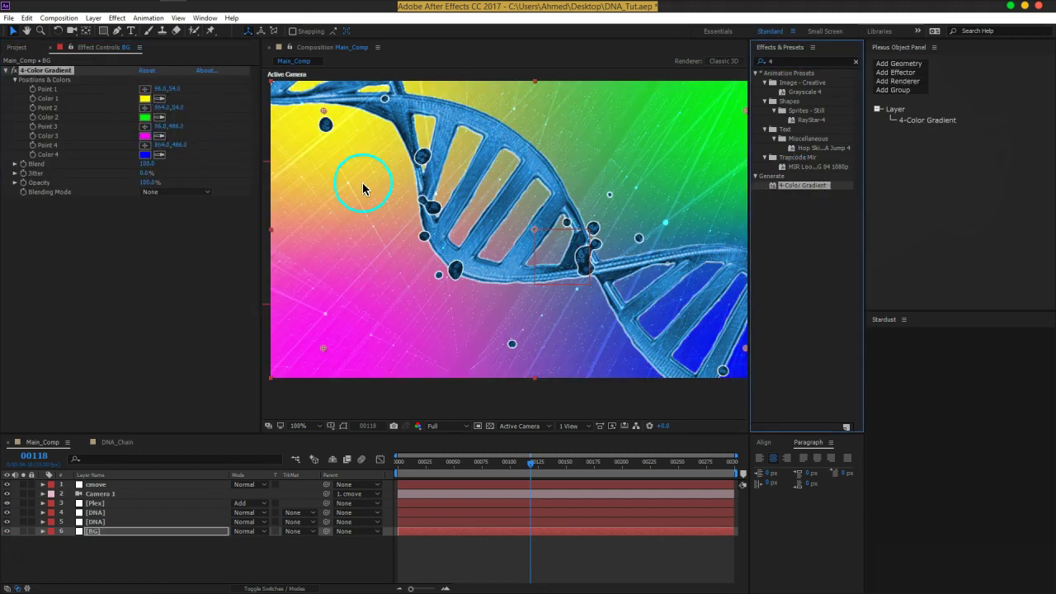
mouse_move(319, 155)
mouse_down()
mouse_move(452, 206)
mouse_move(340, 169)
mouse_move(350, 188)
mouse_up()
Step: Set gradient Color 1 to a dark blue and Color 2 to black
click(145, 98)
drag(180, 172, 165, 89)
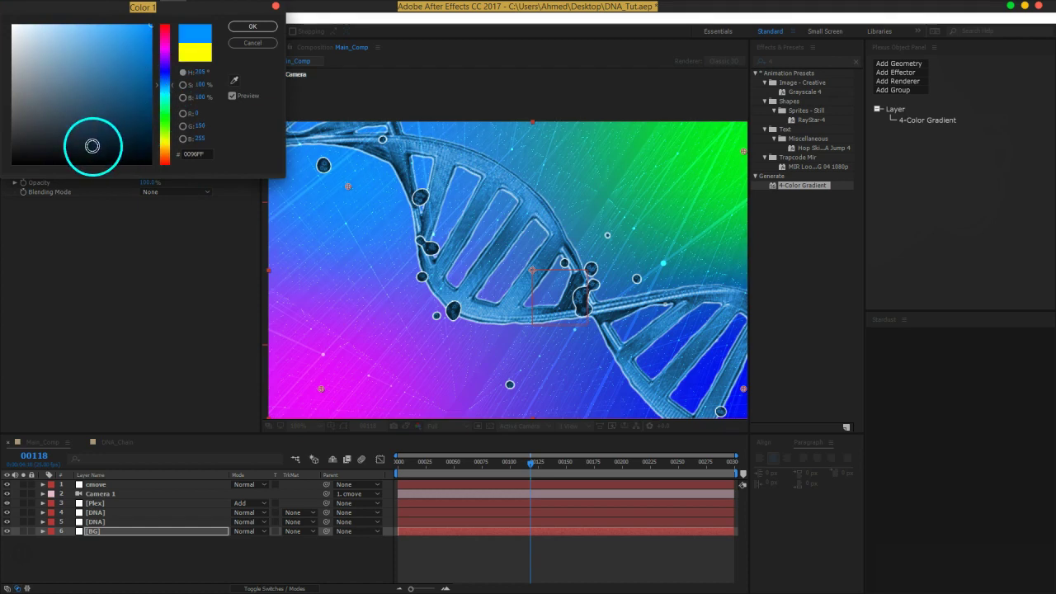
click(91, 147)
click(252, 25)
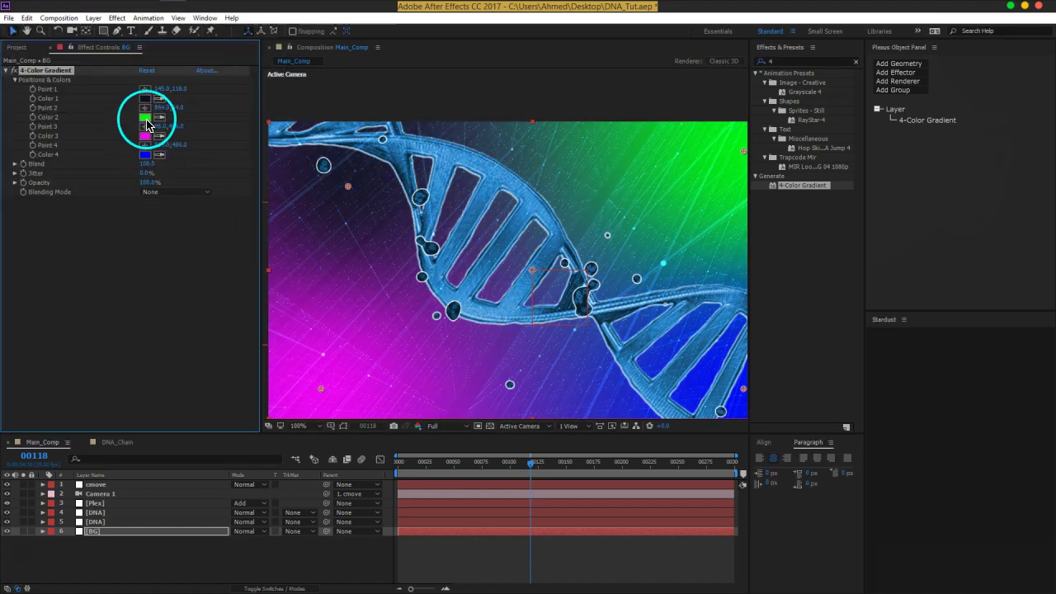
click(146, 118)
drag(141, 150, 14, 157)
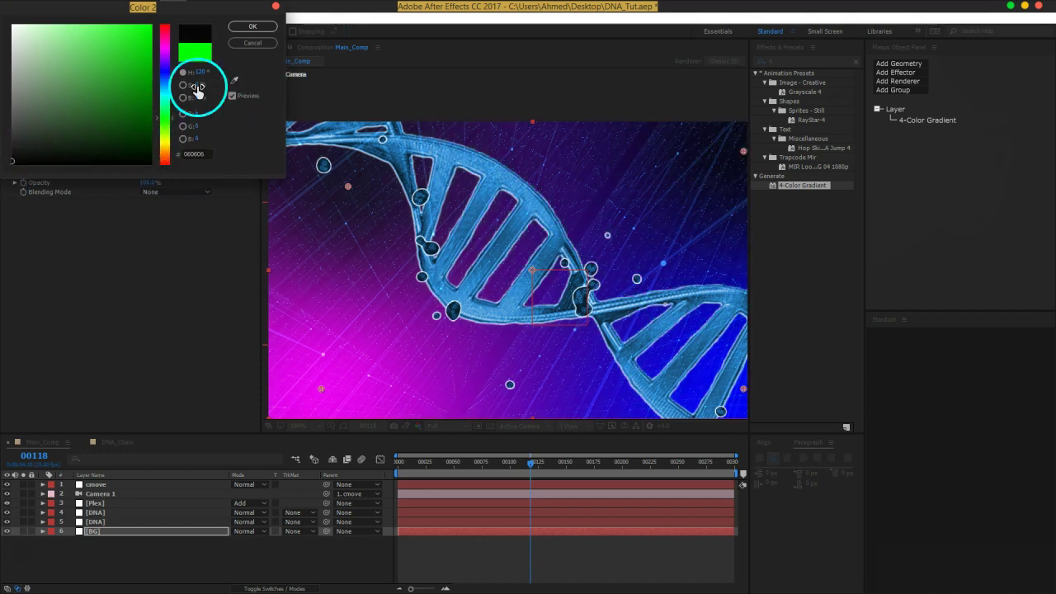
click(168, 81)
click(239, 32)
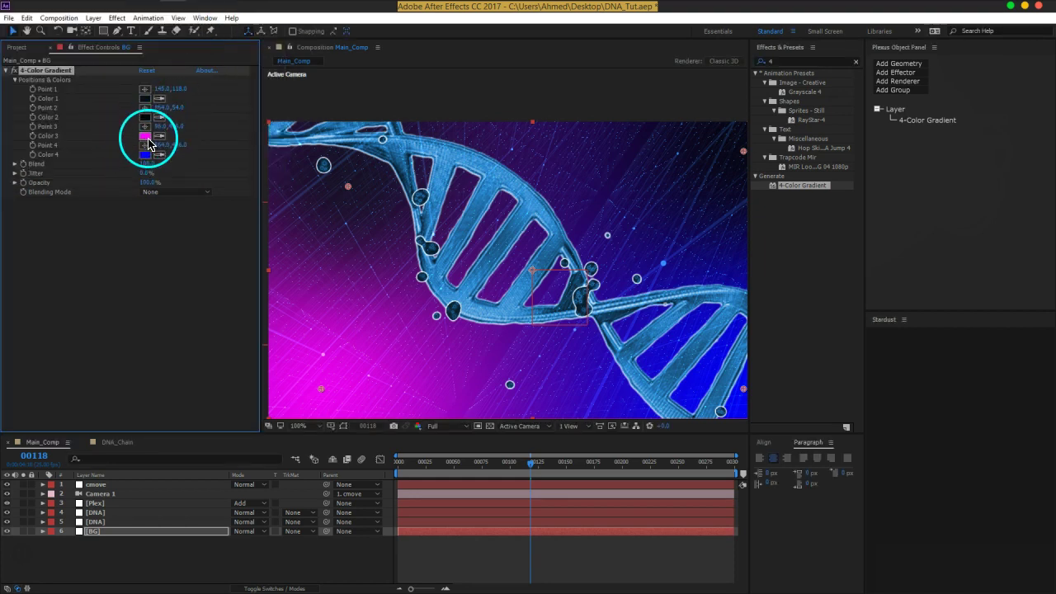
Step: Make Color 3 nearly black and Color 4 deep navy 192441
click(148, 139)
click(49, 157)
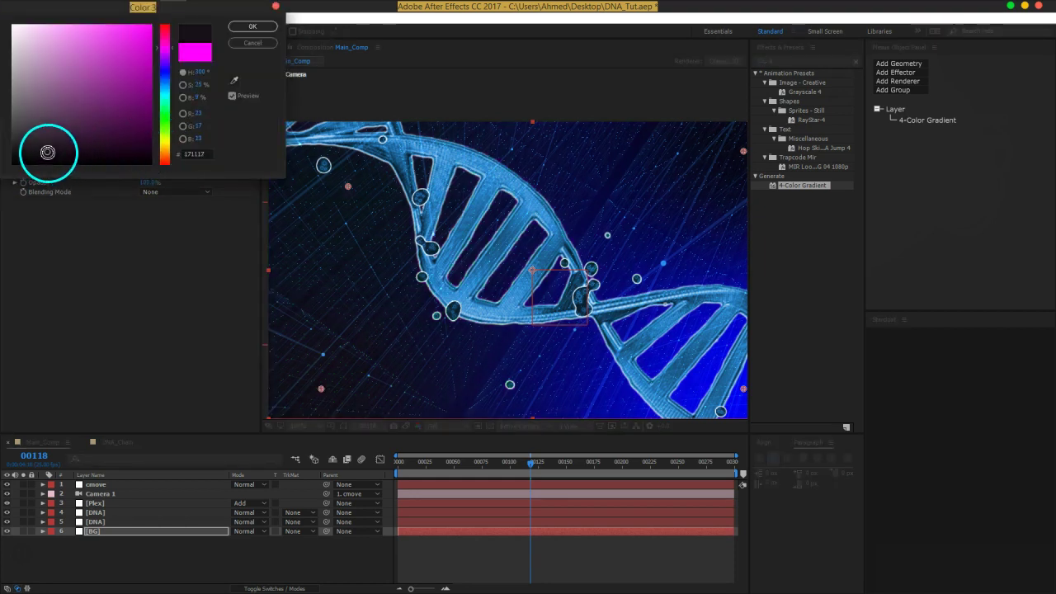
click(248, 26)
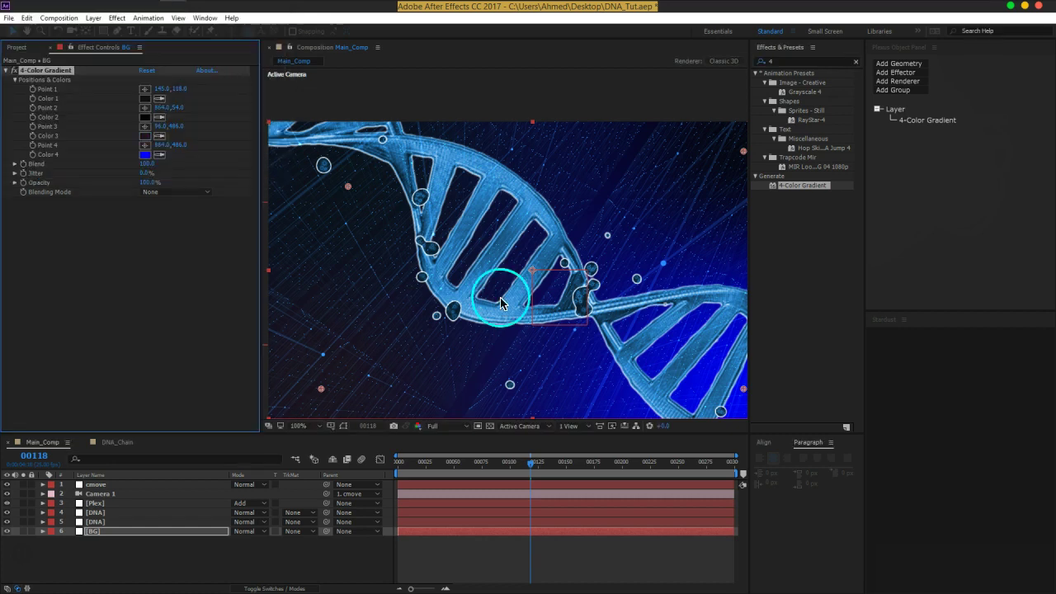
click(145, 154)
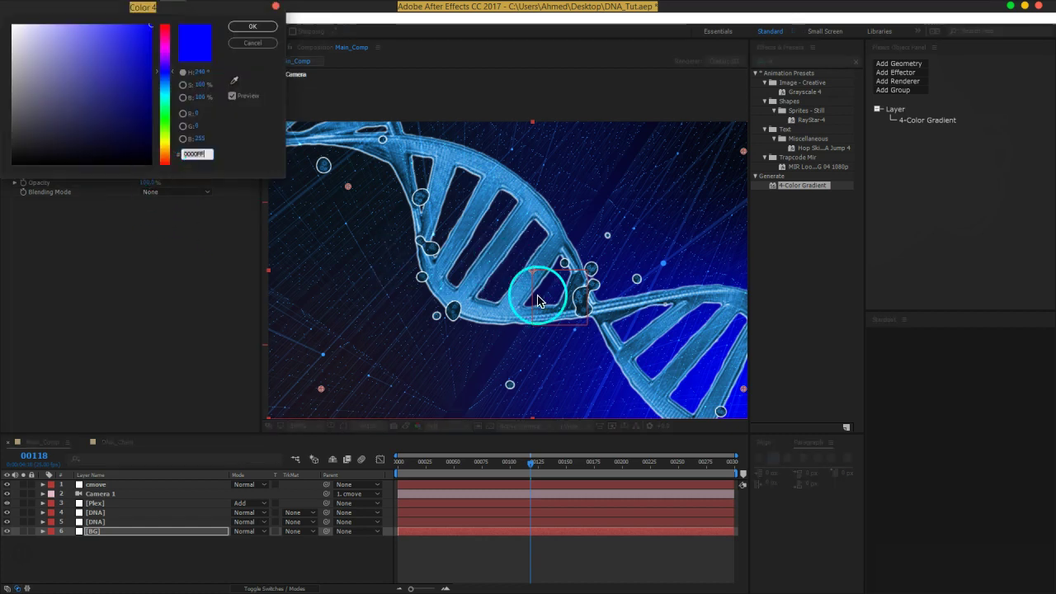
click(169, 76)
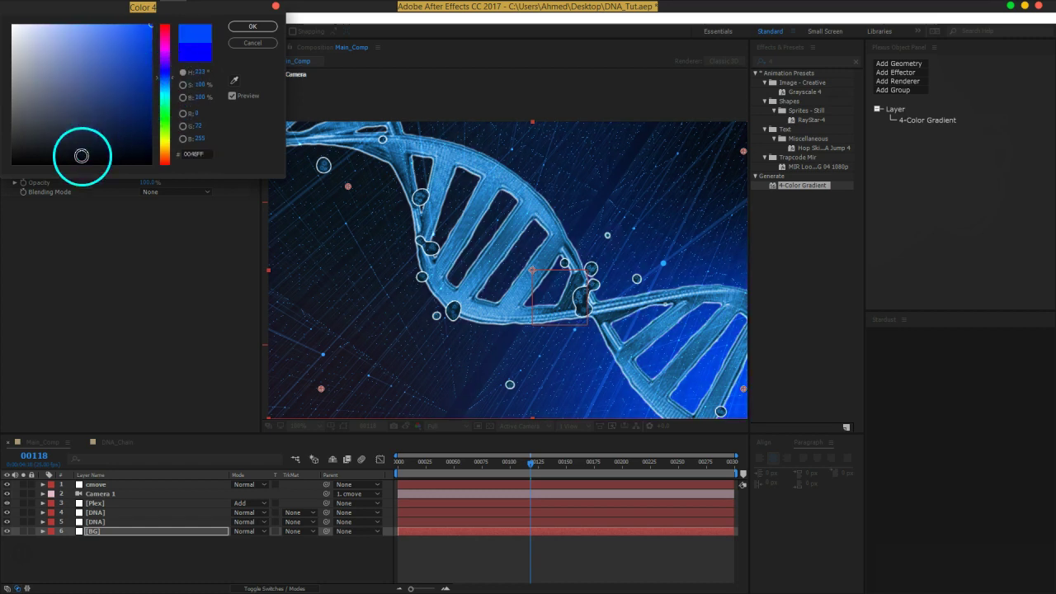
drag(95, 142, 109, 126)
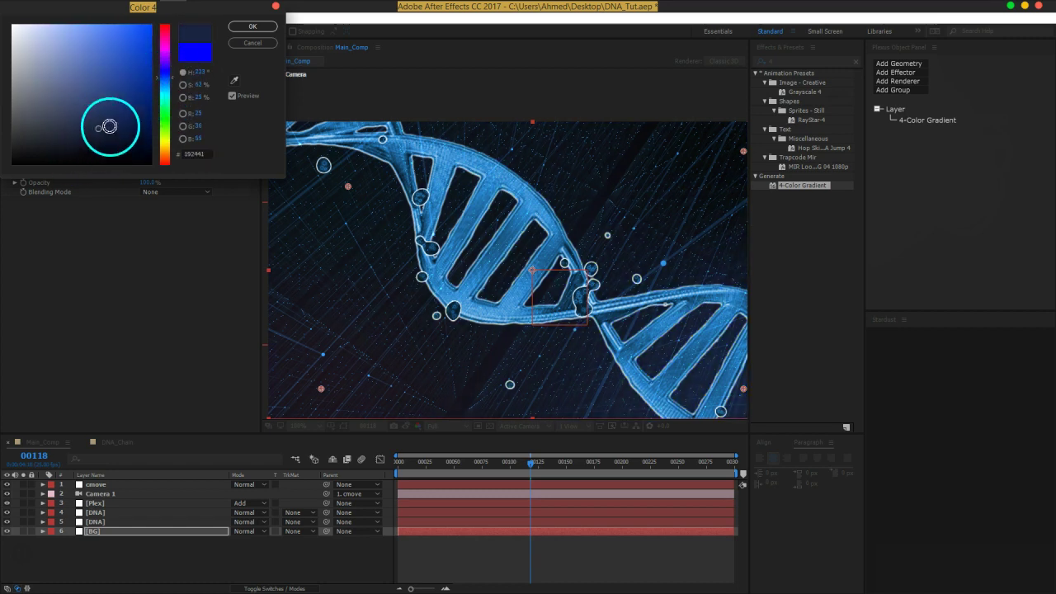
click(253, 25)
mouse_move(650, 351)
mouse_down()
mouse_move(553, 294)
mouse_move(646, 317)
mouse_up()
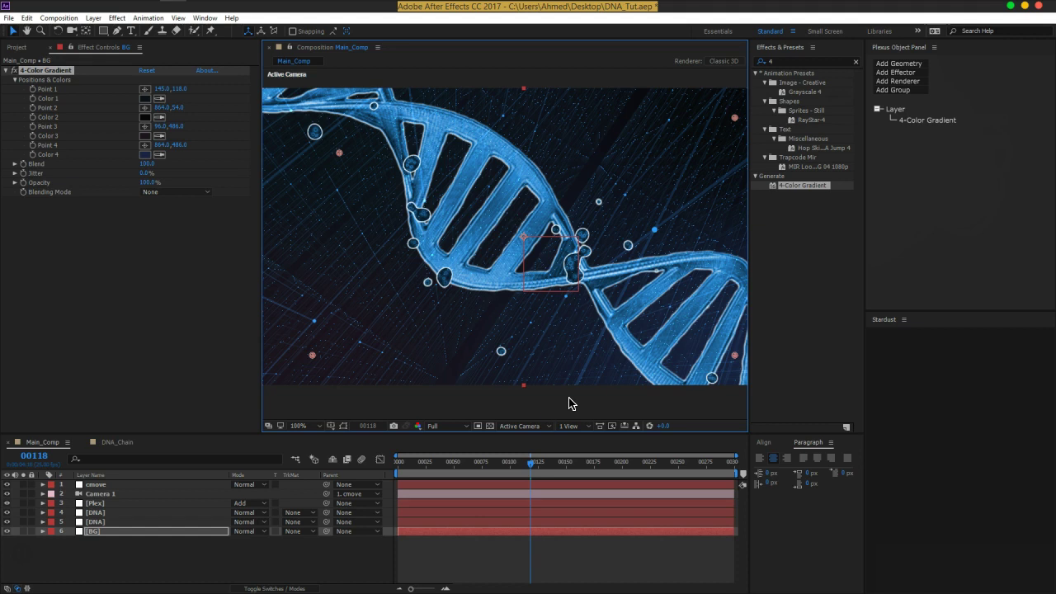
Step: Add a Primitives geometry object to the Plex layer's Plexus setup
scroll(505, 261, down, 1)
scroll(506, 260, down, 1)
scroll(503, 257, up, 2)
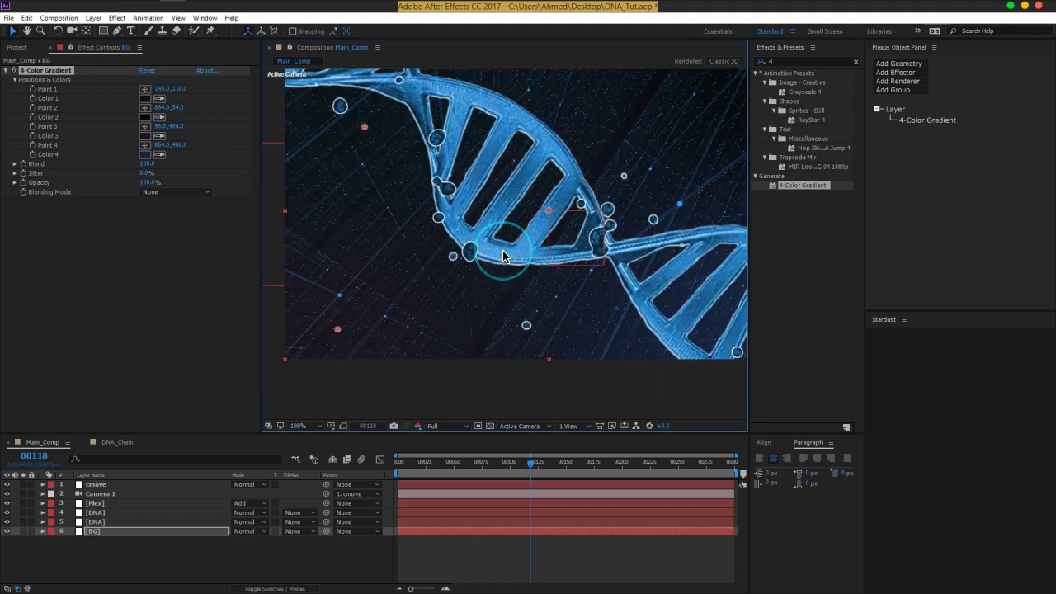
scroll(503, 257, up, 2)
click(174, 556)
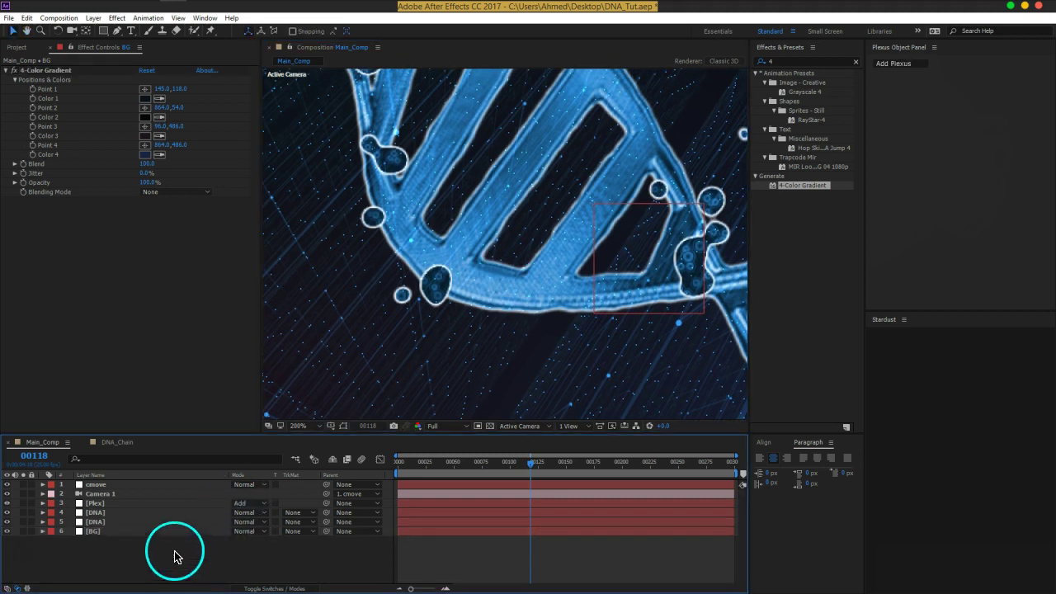
click(165, 502)
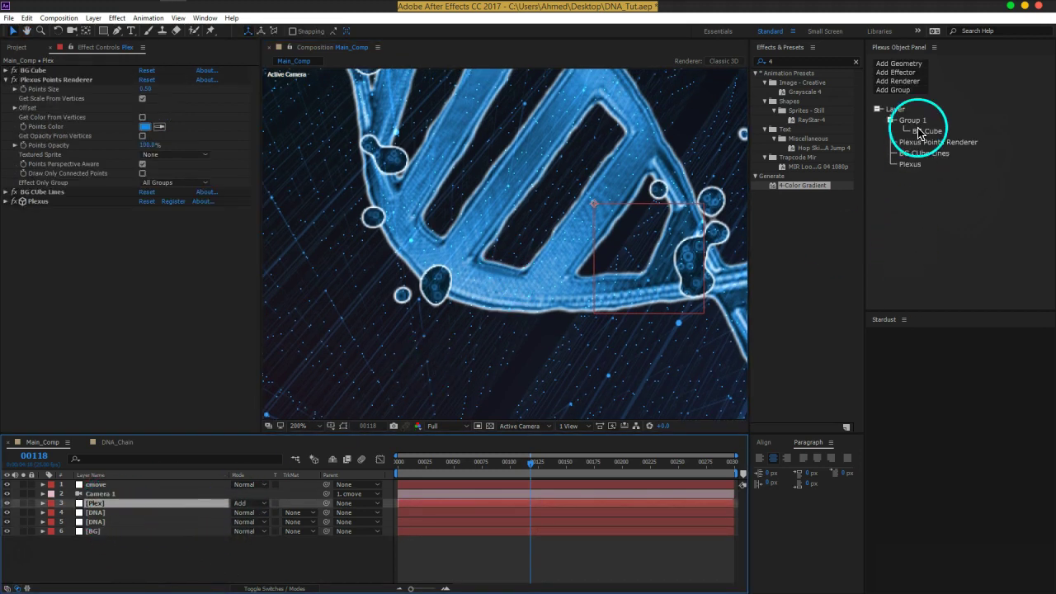
click(898, 64)
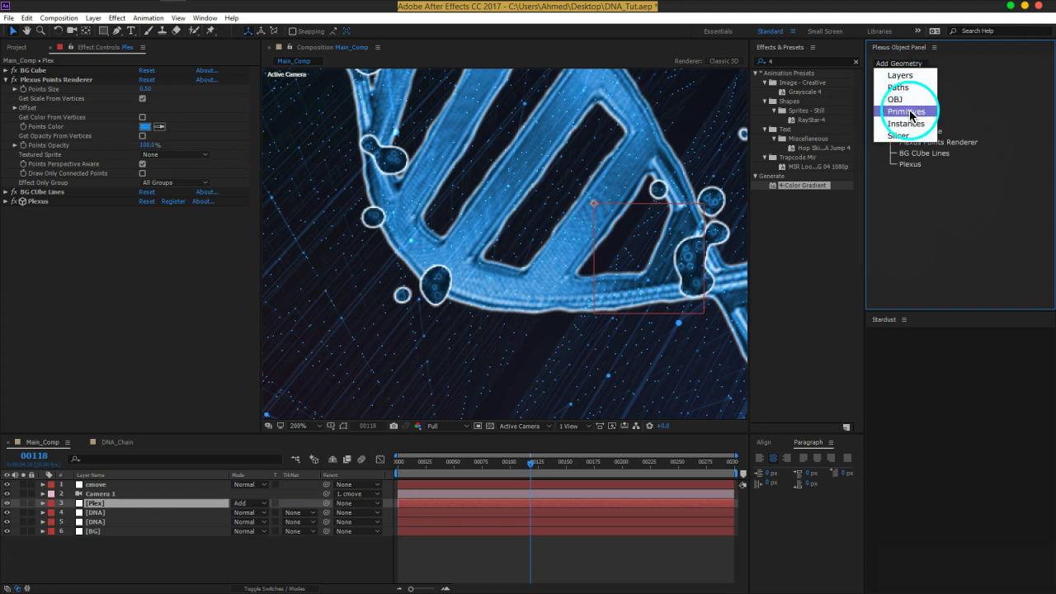
click(911, 112)
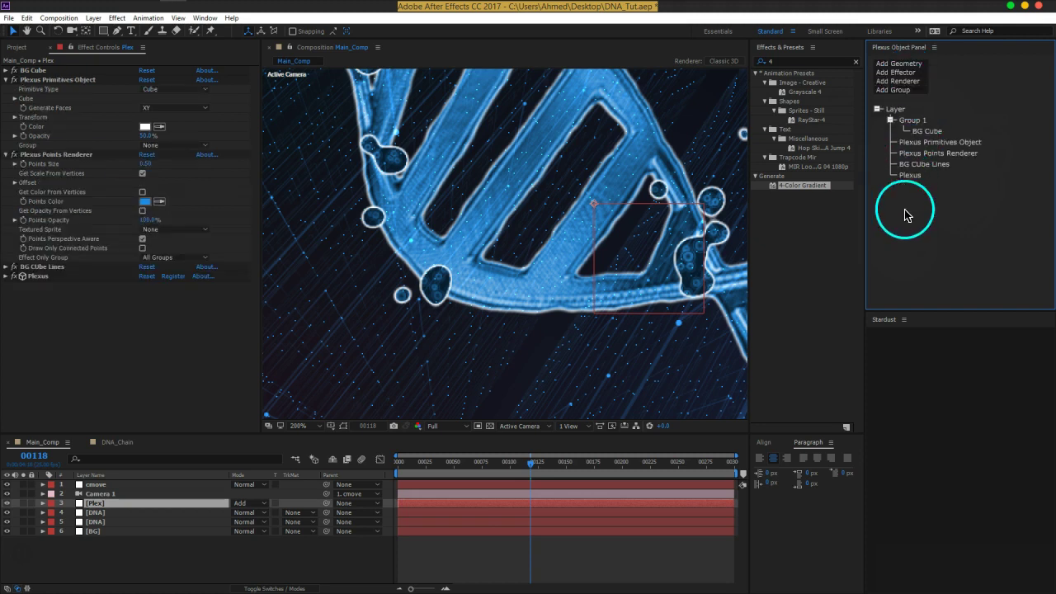
Step: Rename the primitive Sphere, assign Group 2, make it a sphere with 2 layers
click(937, 144)
text(Sphere)
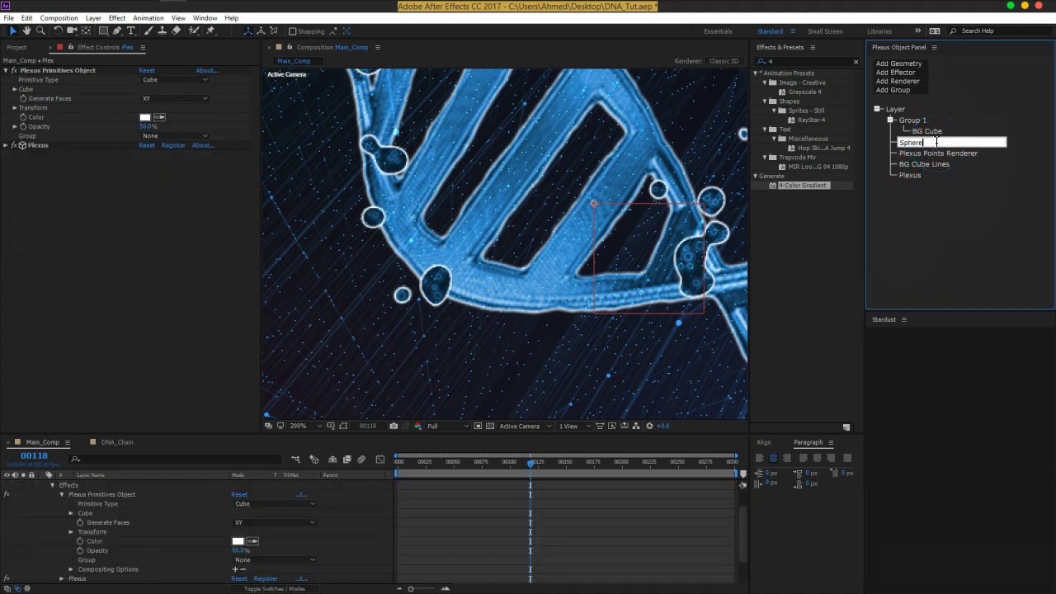
key(Return)
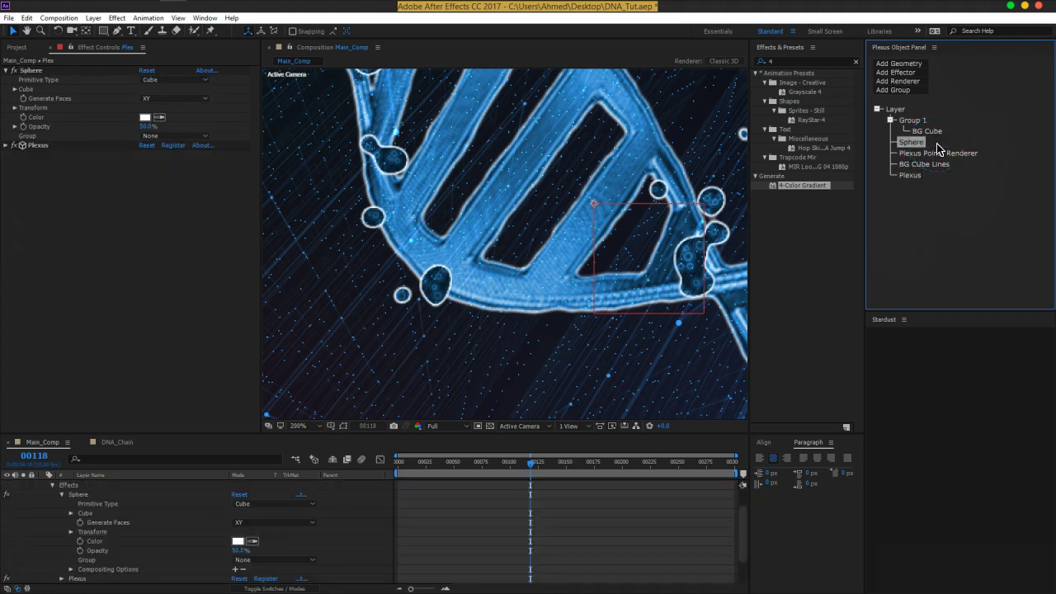
click(202, 136)
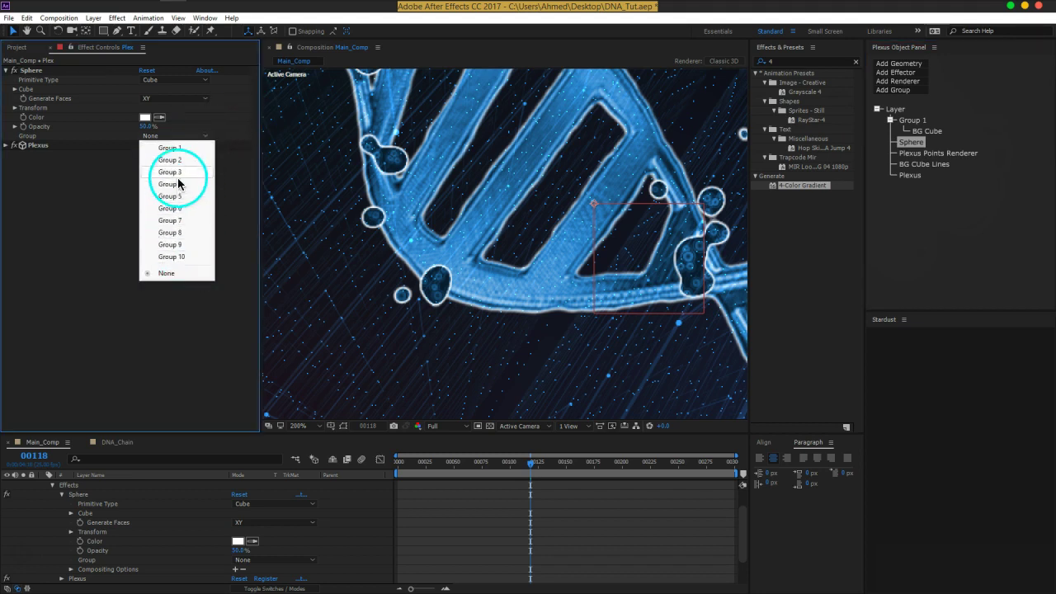
click(170, 160)
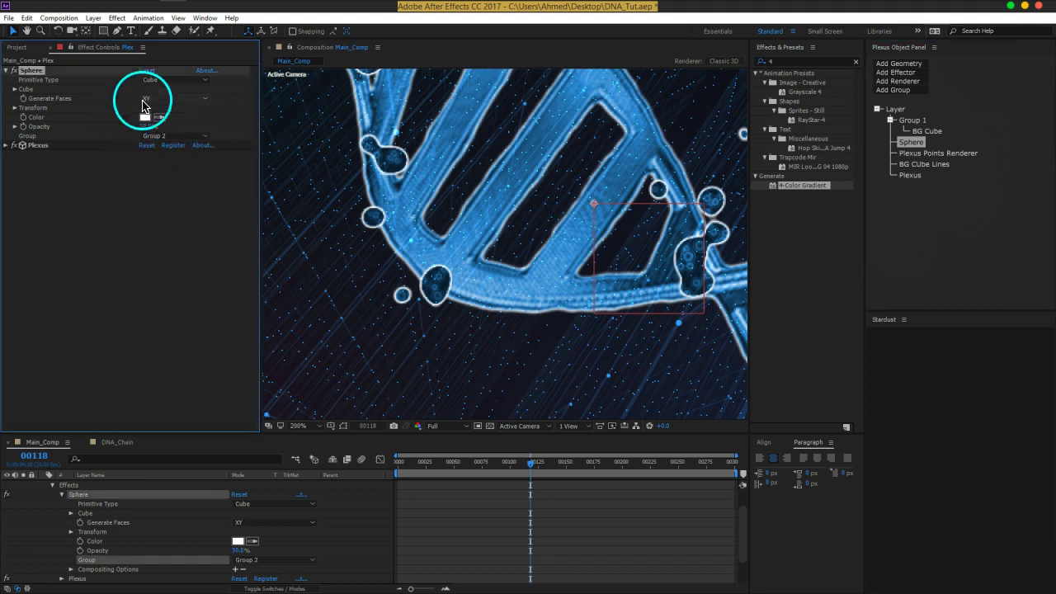
click(165, 80)
click(169, 105)
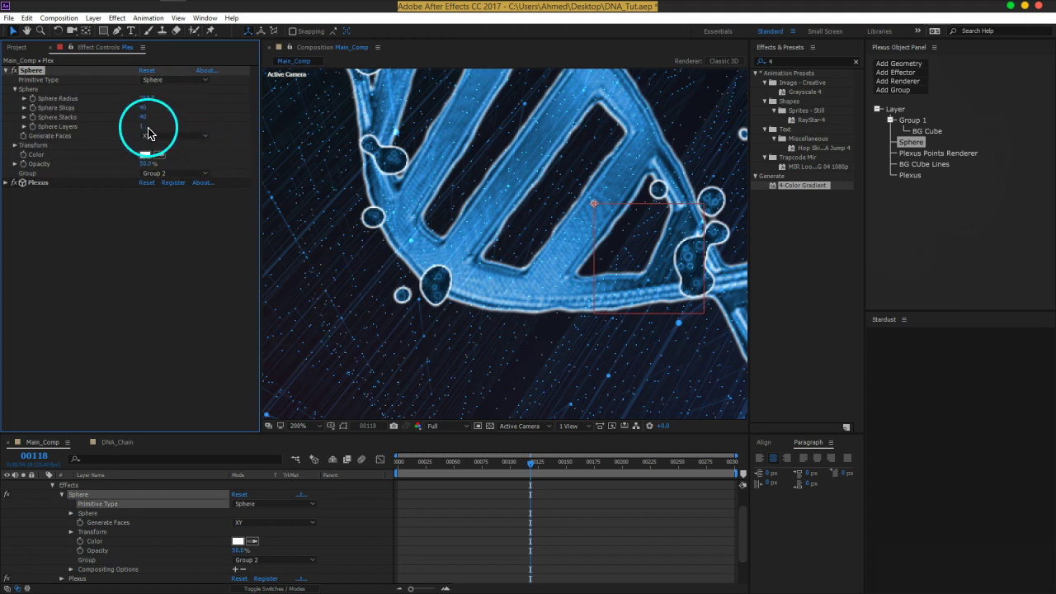
click(145, 126)
text(2)
key(Return)
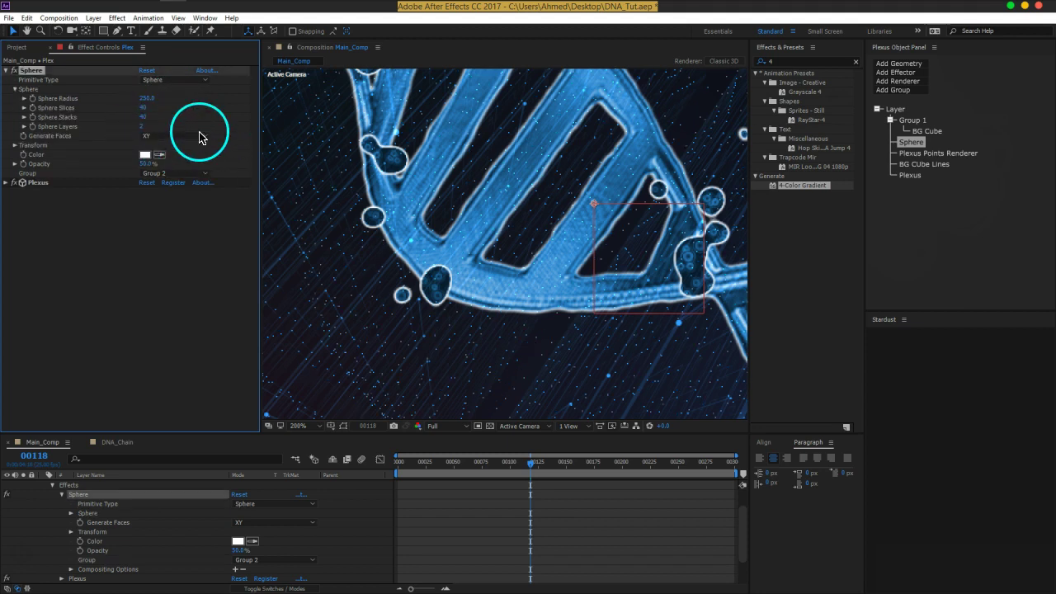
scroll(566, 248, down, 1)
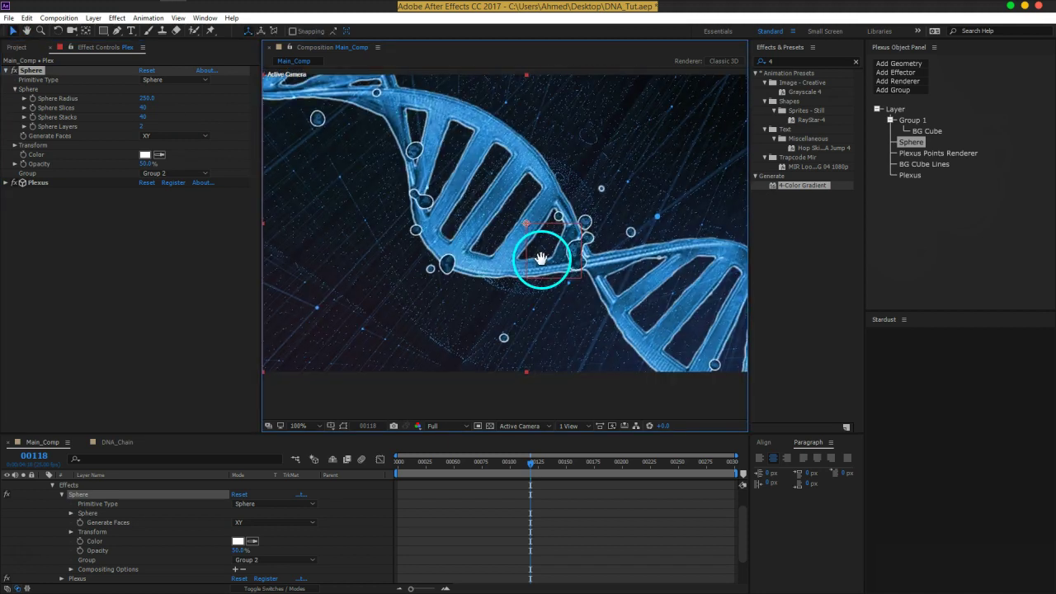
Step: Scrub the Sphere Radius to about 840 and set Sphere Layers to 1
drag(148, 99, 576, 128)
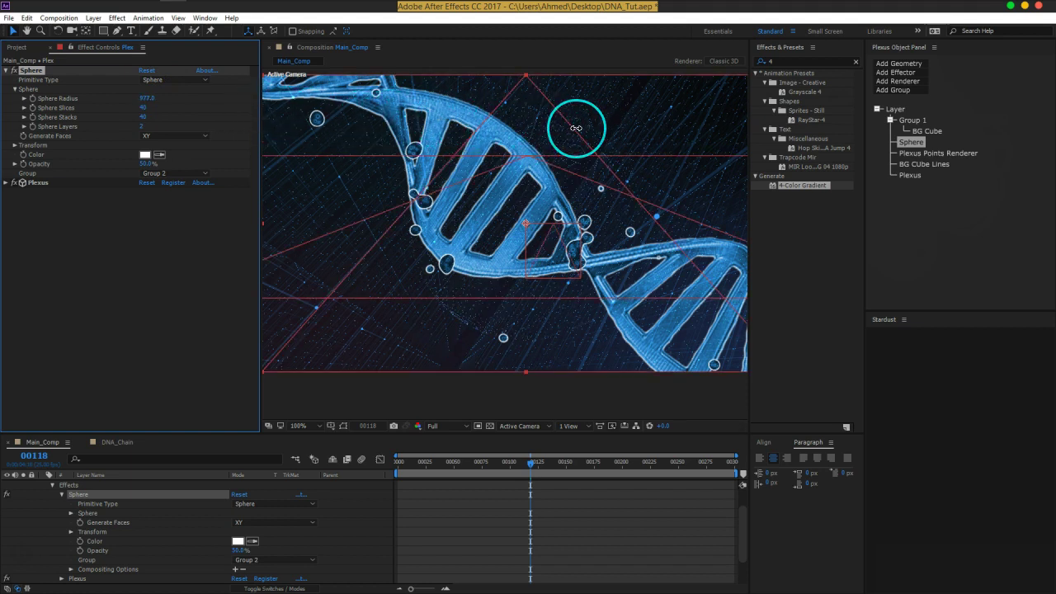
drag(504, 131, 504, 131)
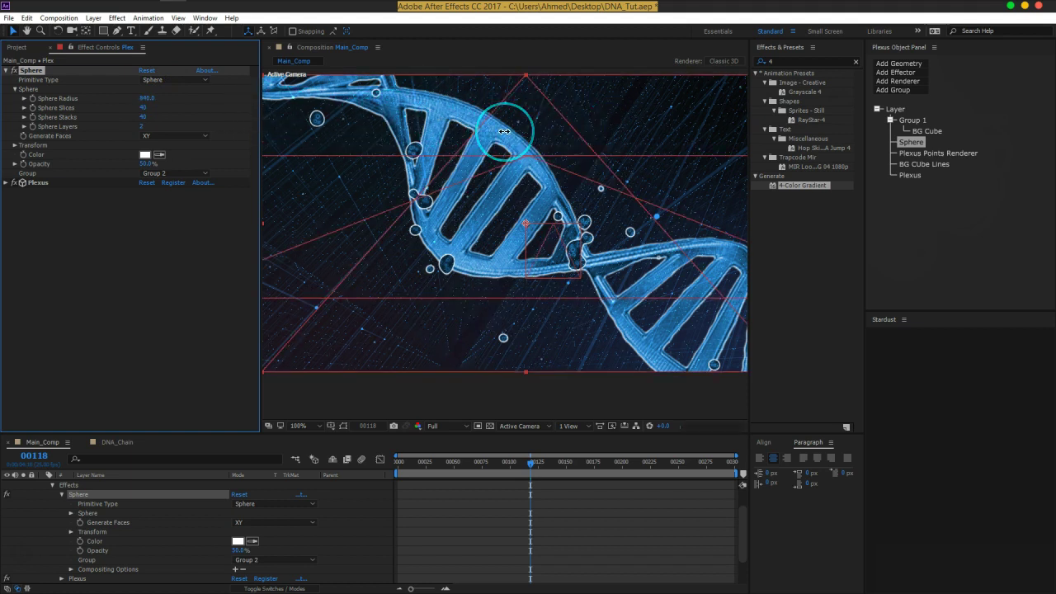
click(142, 126)
text(1)
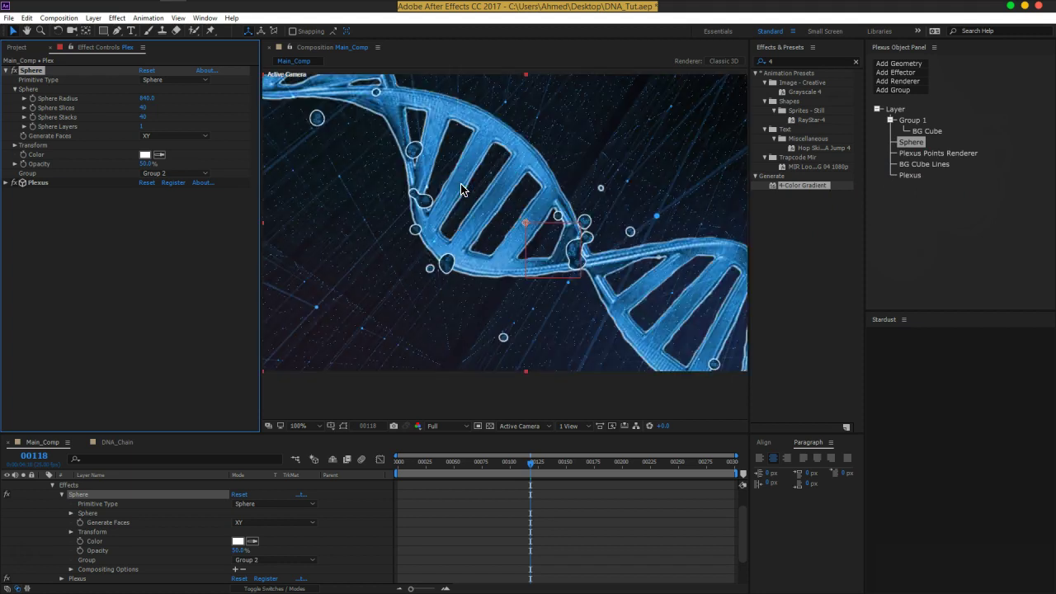
Step: Turn off the BG Cube effect
click(899, 110)
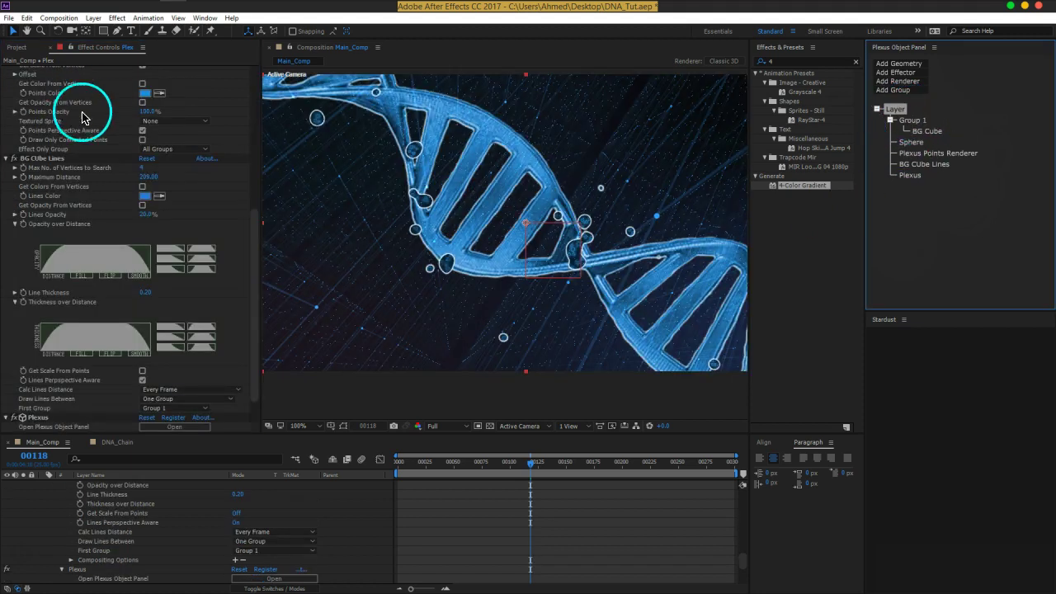
click(251, 268)
drag(252, 268, 249, 83)
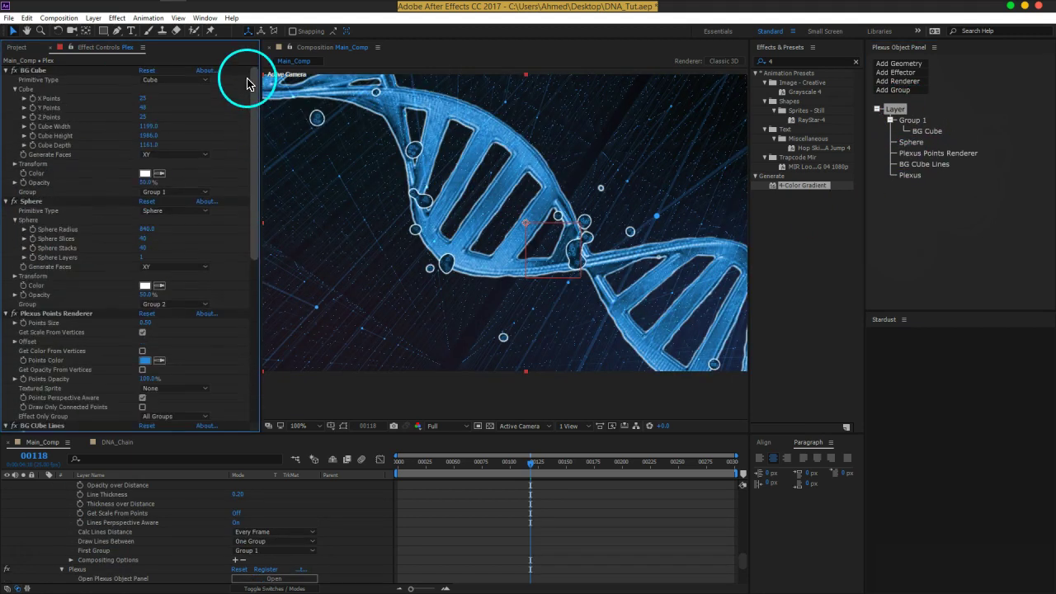
click(14, 71)
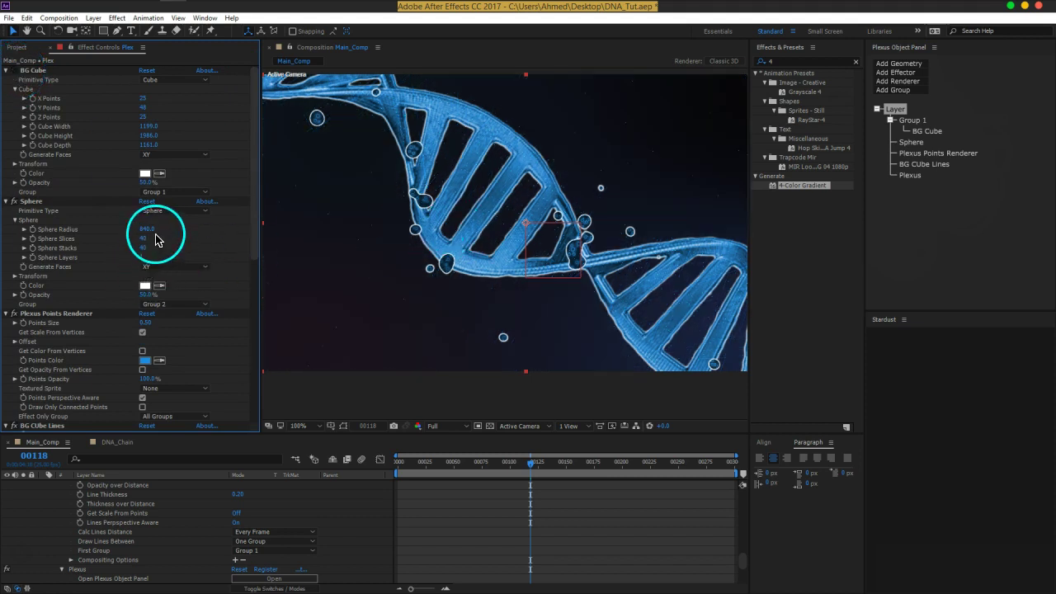
Step: Set Sphere Slices and Sphere Stacks to 100
click(145, 239)
text(60)
key(Tab)
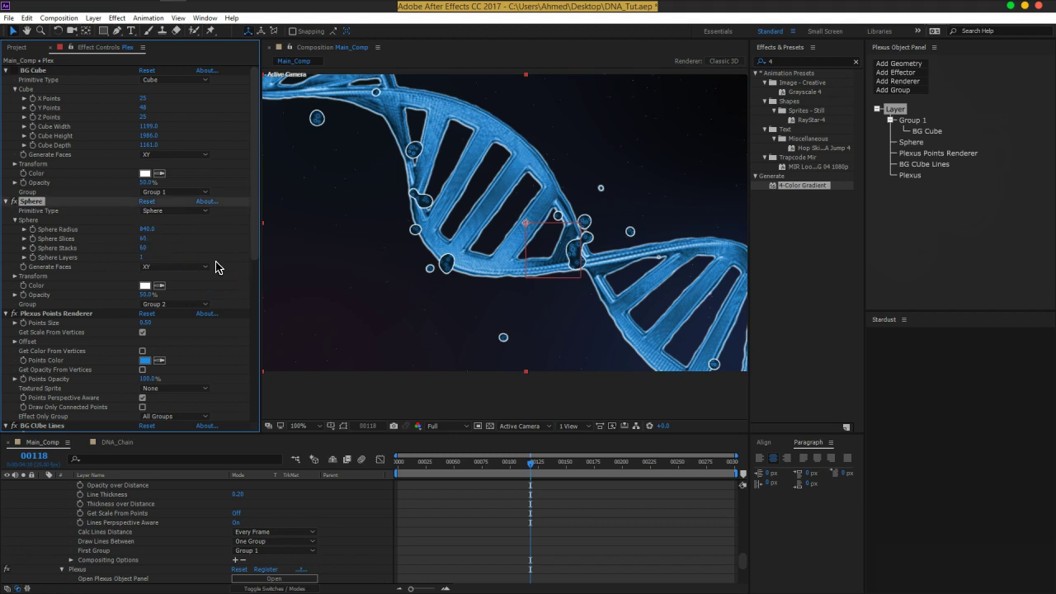
drag(596, 177, 546, 212)
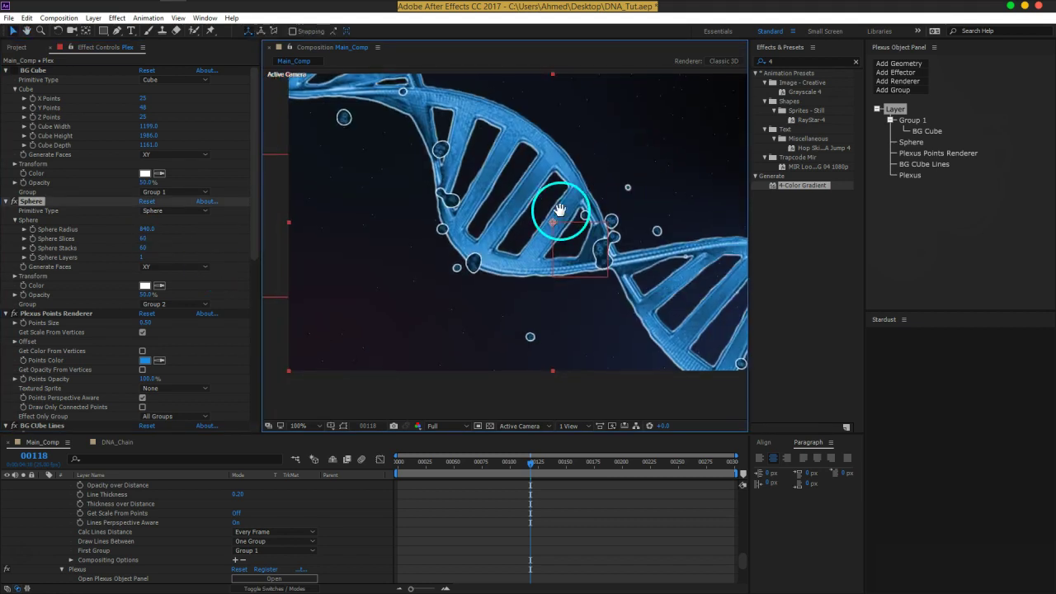
click(146, 240)
text(100)
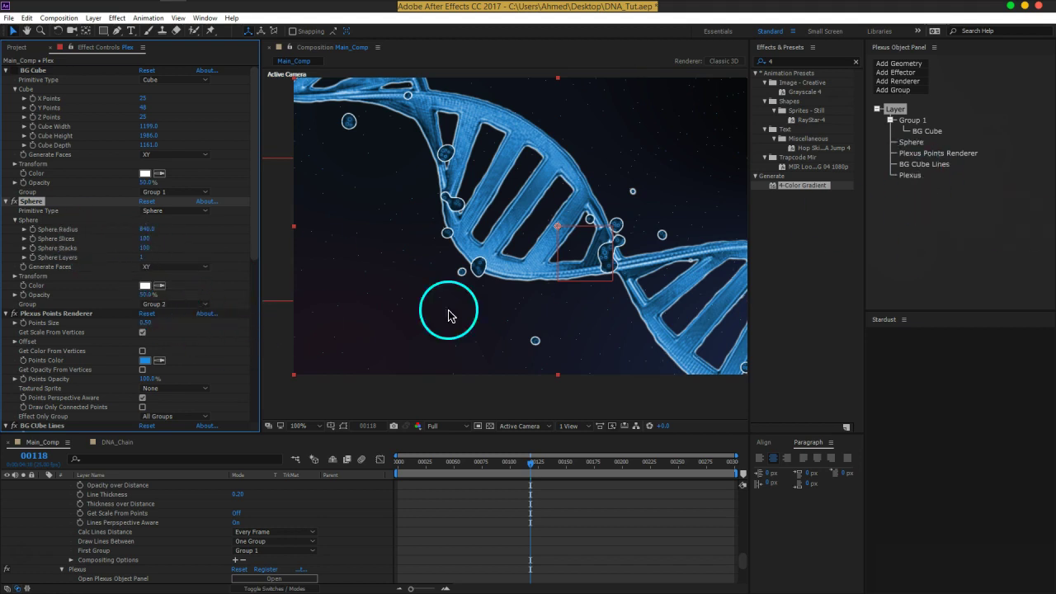
Step: Add a Noise effector named SP_Noise limited to Group 2
click(902, 73)
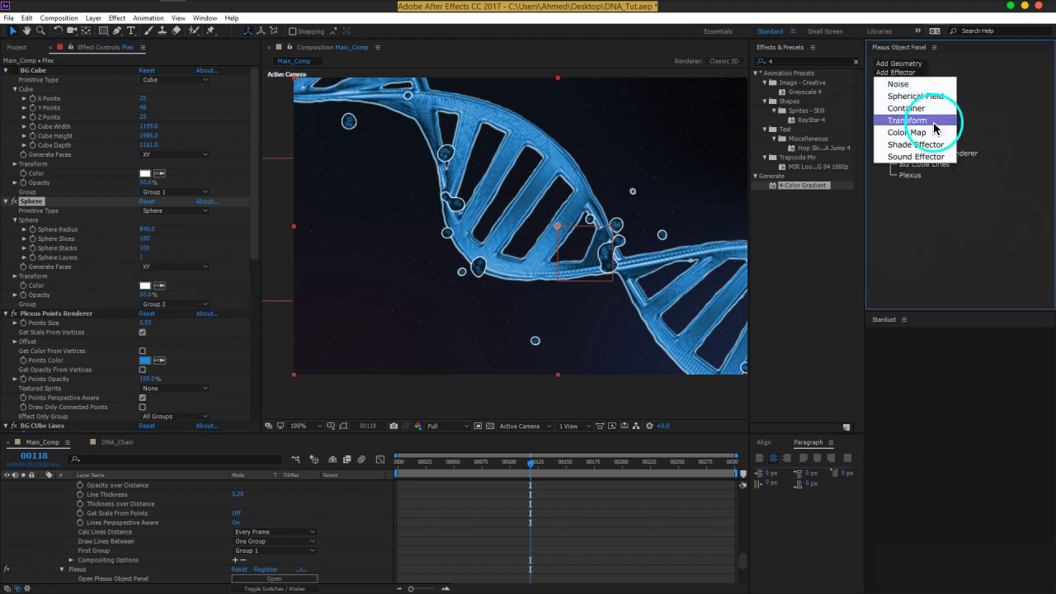
click(899, 84)
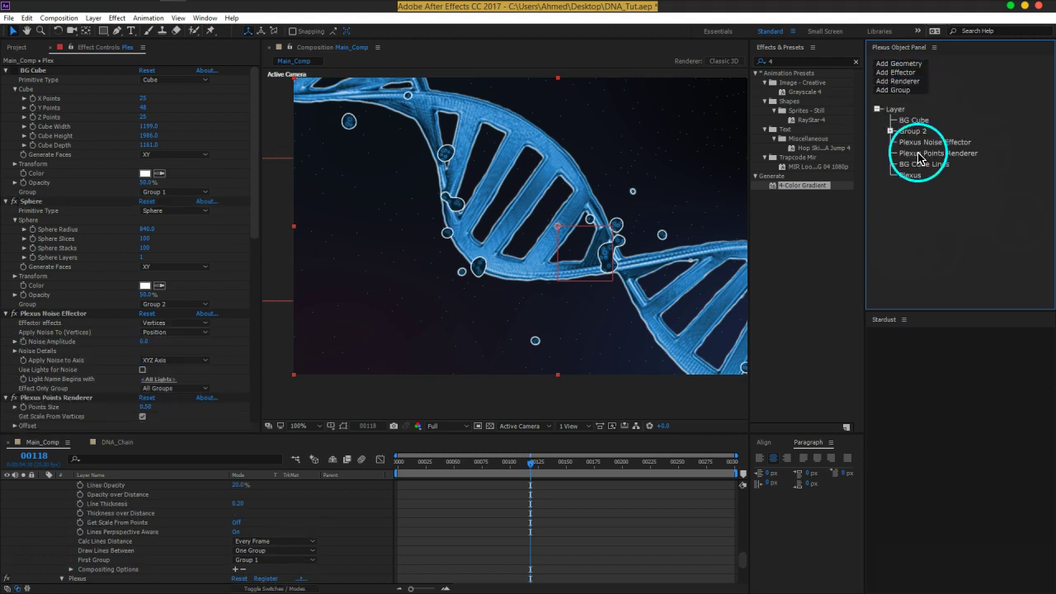
click(934, 141)
text(SP_Noise)
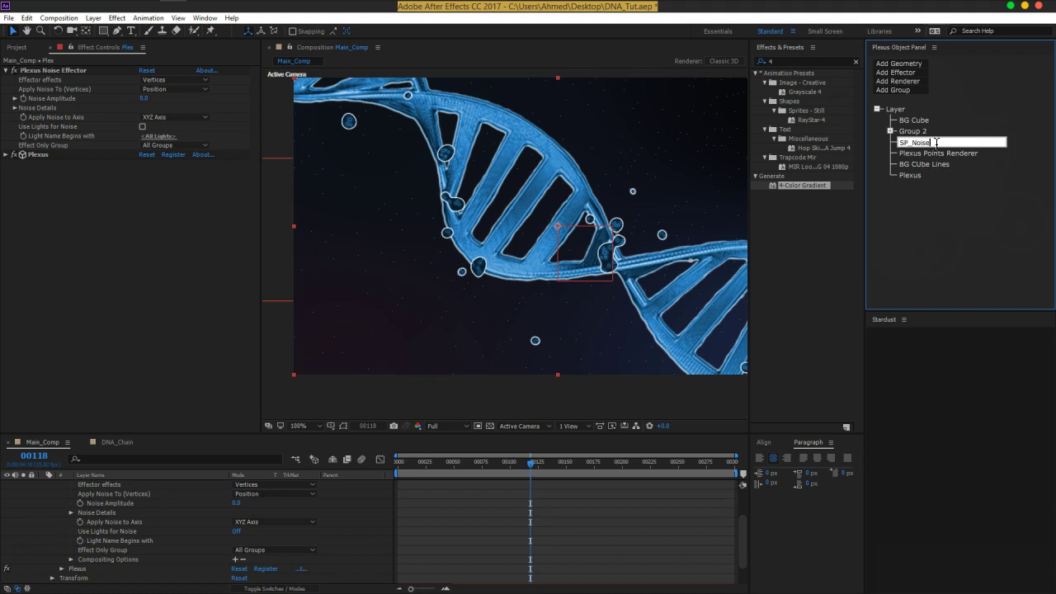
key(Return)
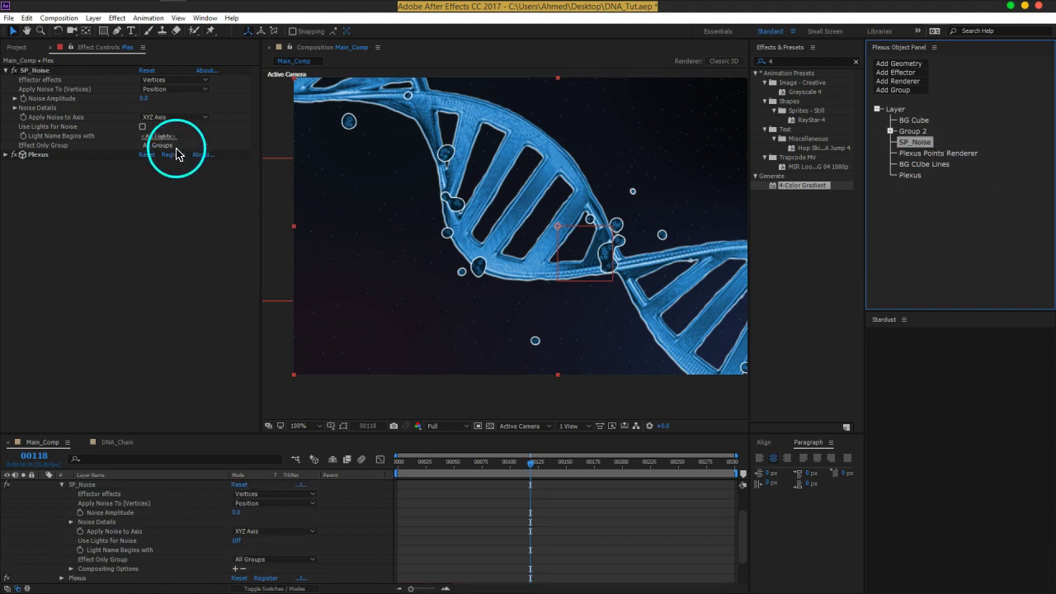
click(175, 145)
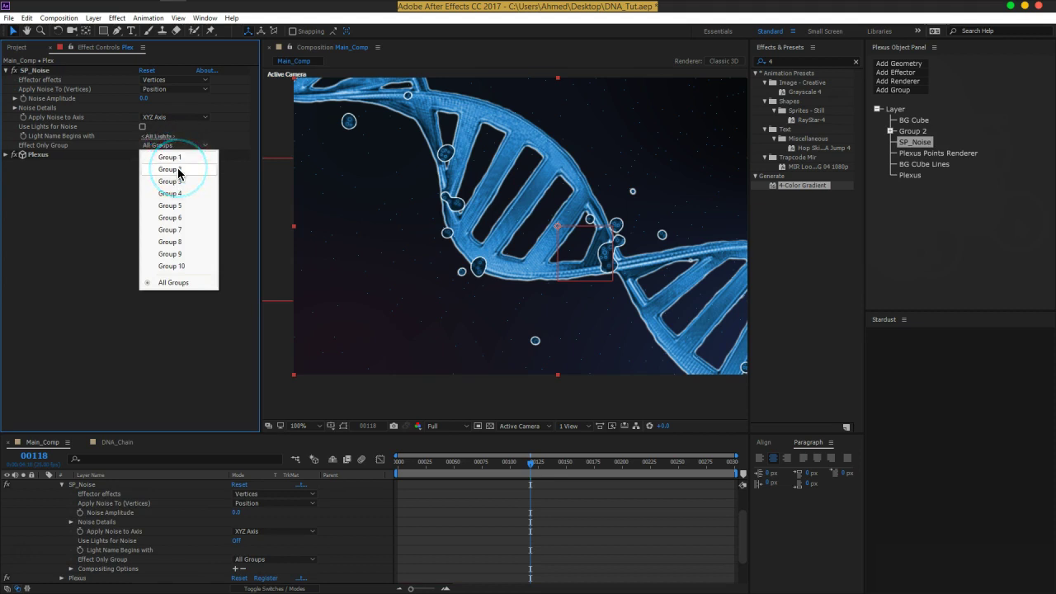
click(169, 169)
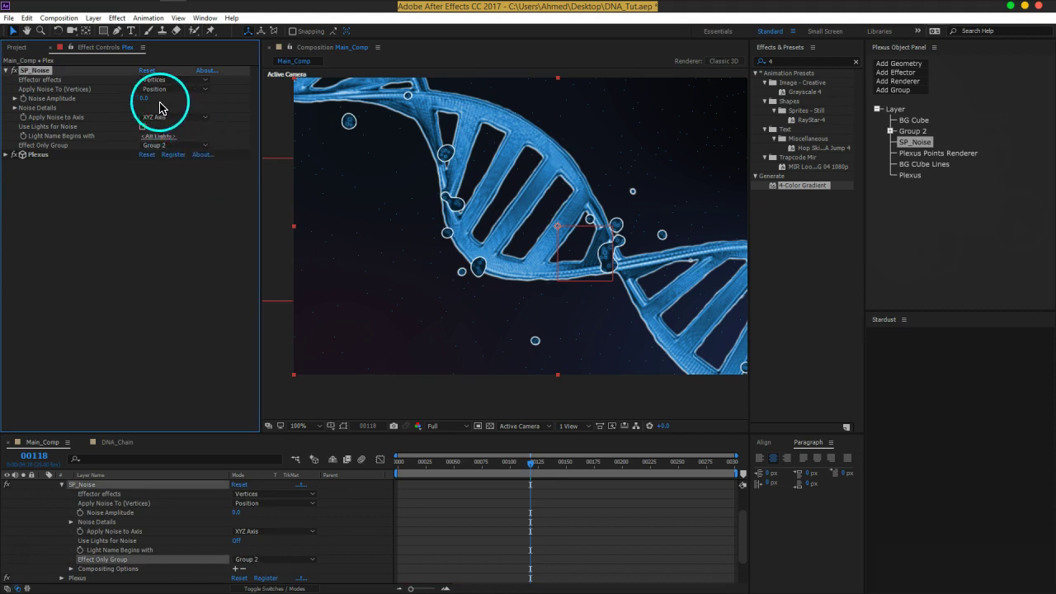
Step: Raise Noise Amplitude to 449 on position and expand Noise Details
drag(147, 99, 152, 98)
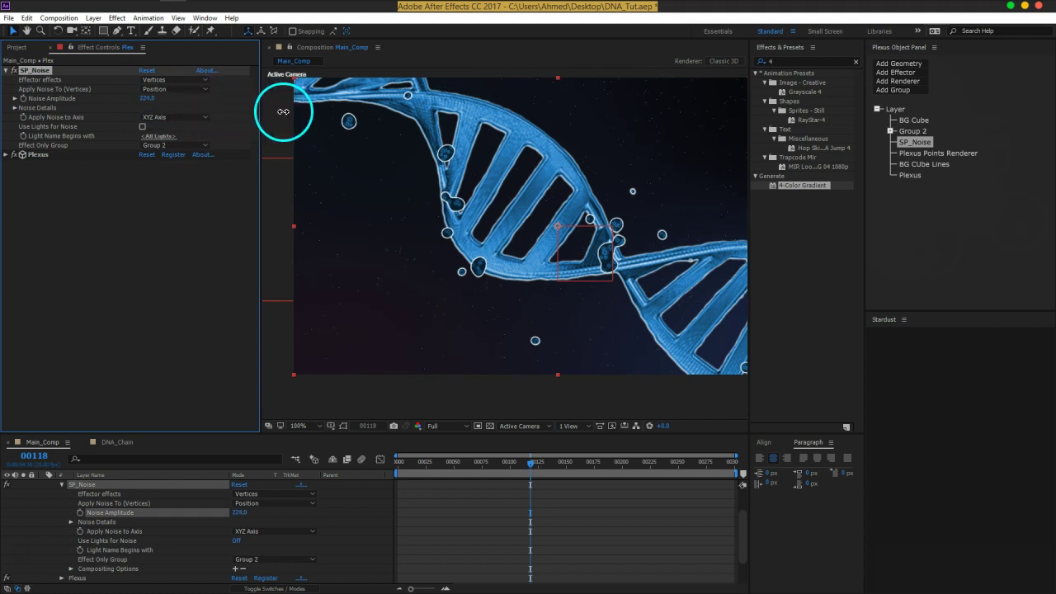
drag(300, 111, 408, 115)
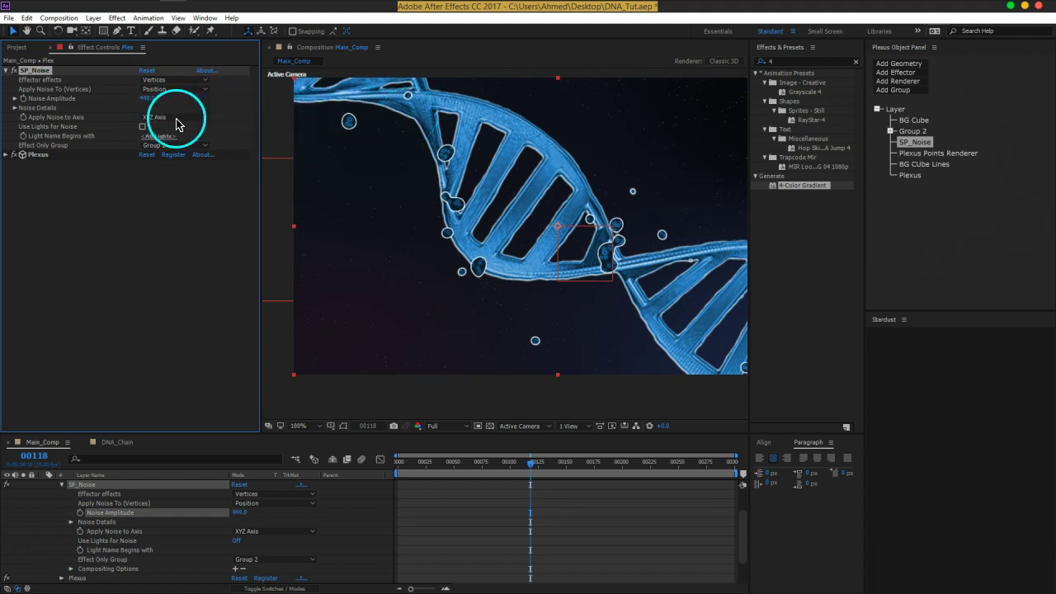
click(165, 89)
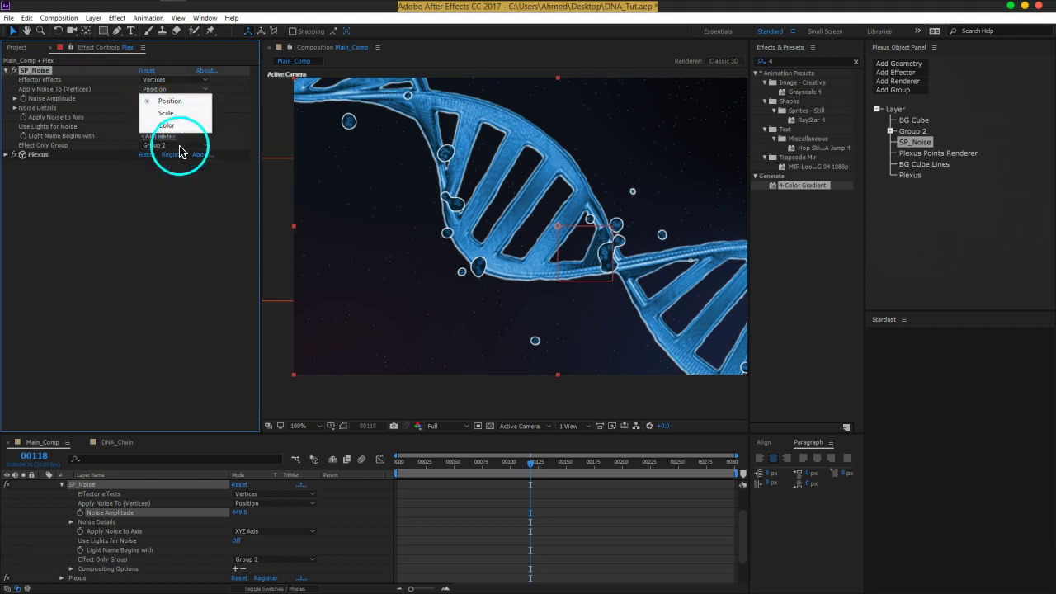
click(169, 99)
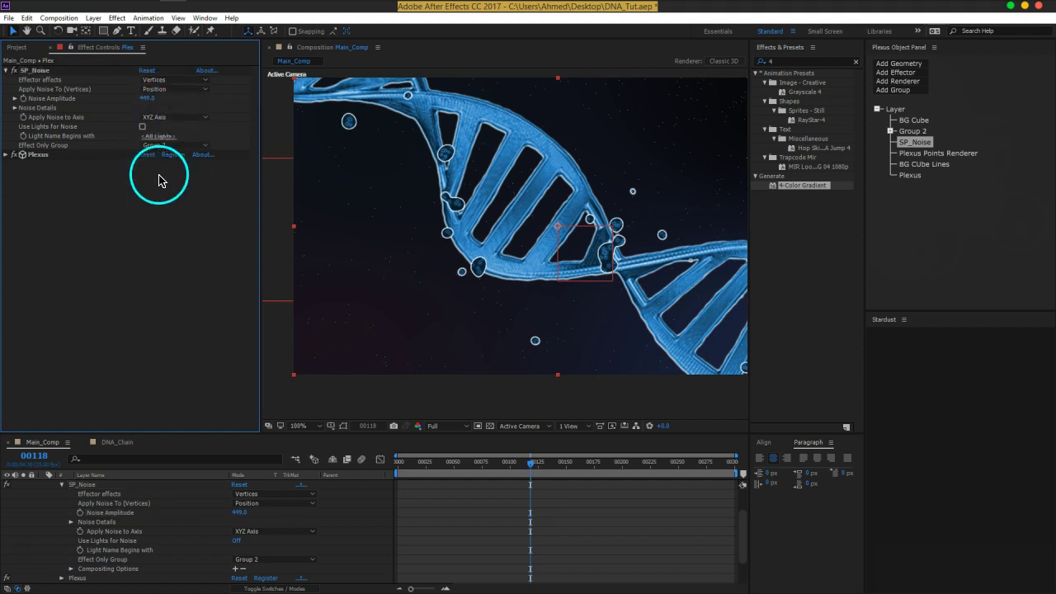
click(16, 108)
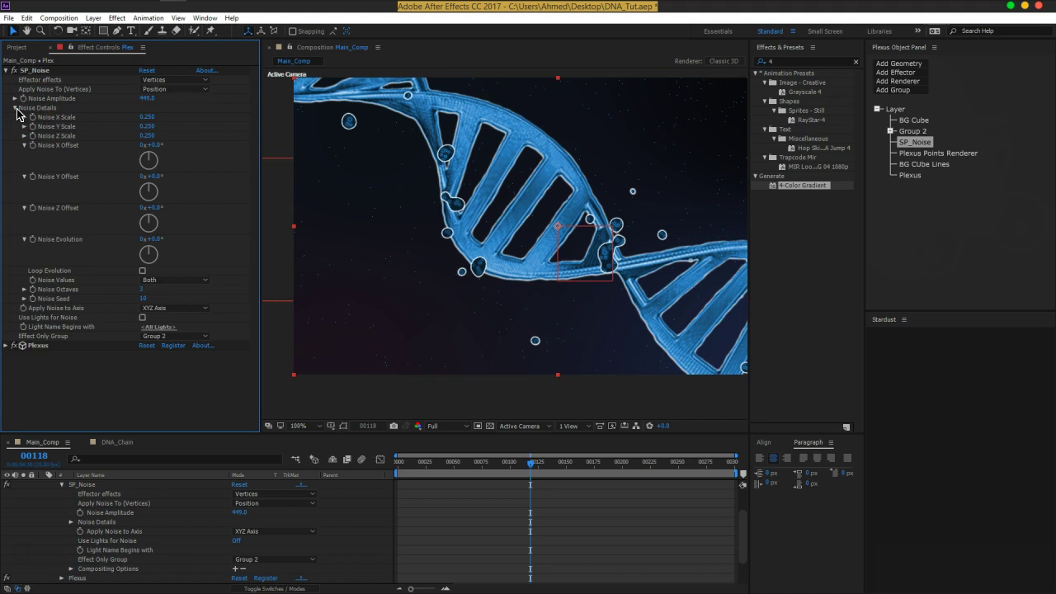
Step: Collapse the noise settings and preview the comp from an earlier frame
click(16, 108)
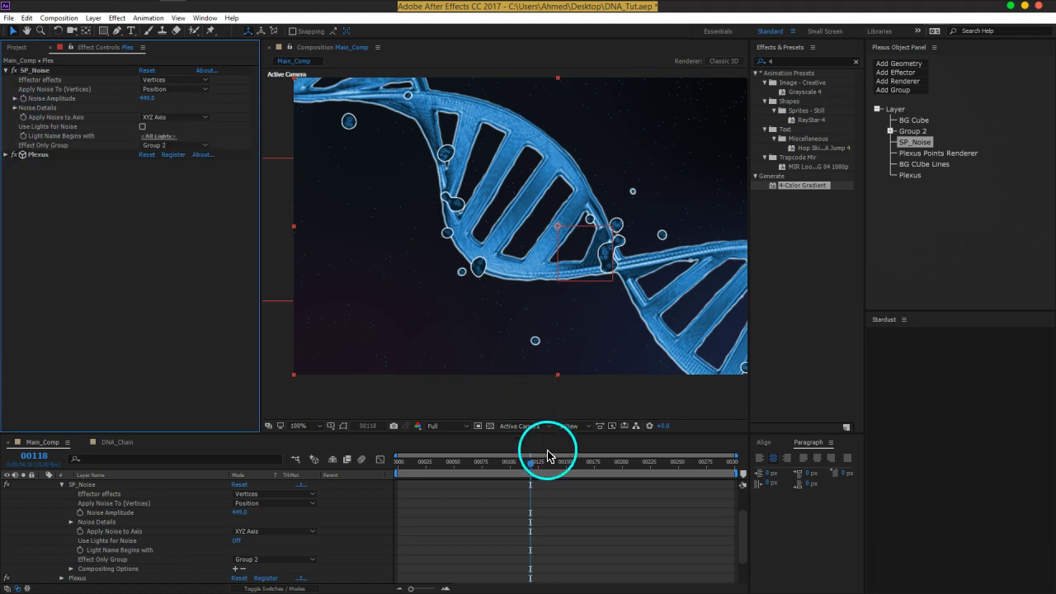
drag(530, 464, 367, 486)
key(space)
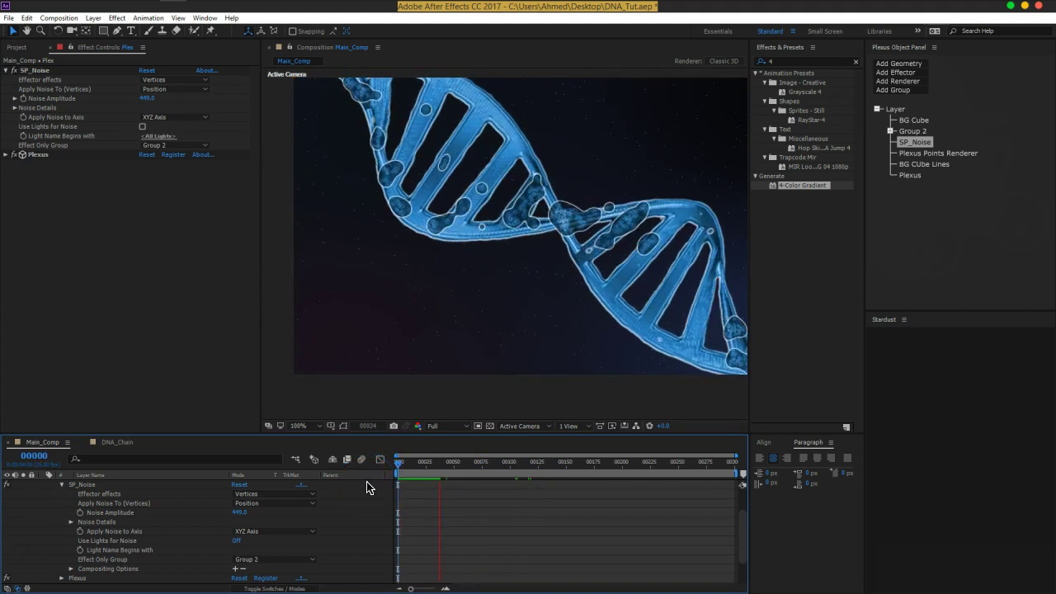
key(space)
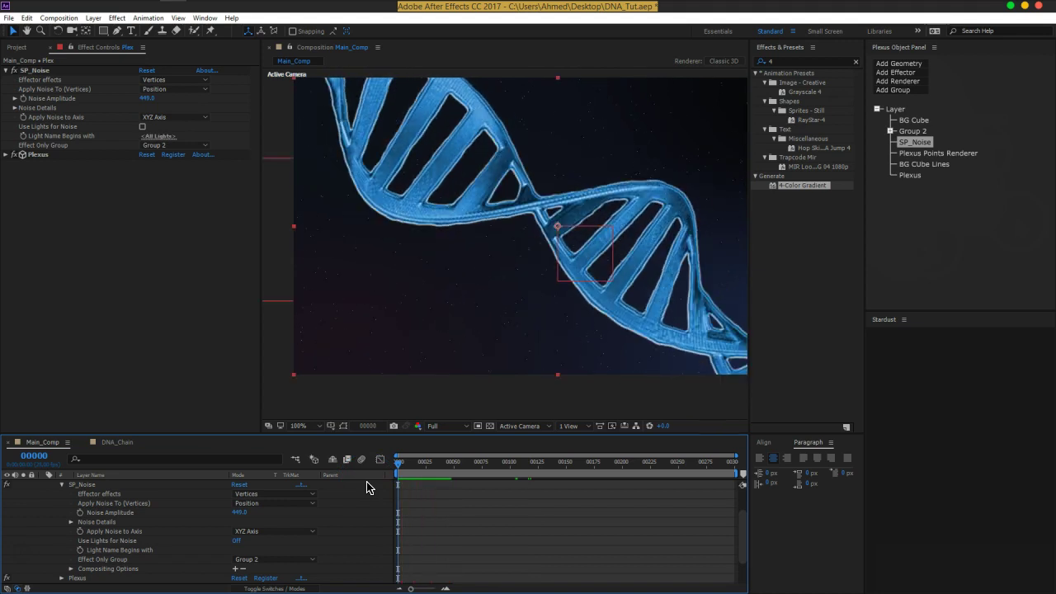
Step: Set SP_Noise's Noise Octaves to 1, preview it, and raise Noise Amplitude to 2173
click(13, 108)
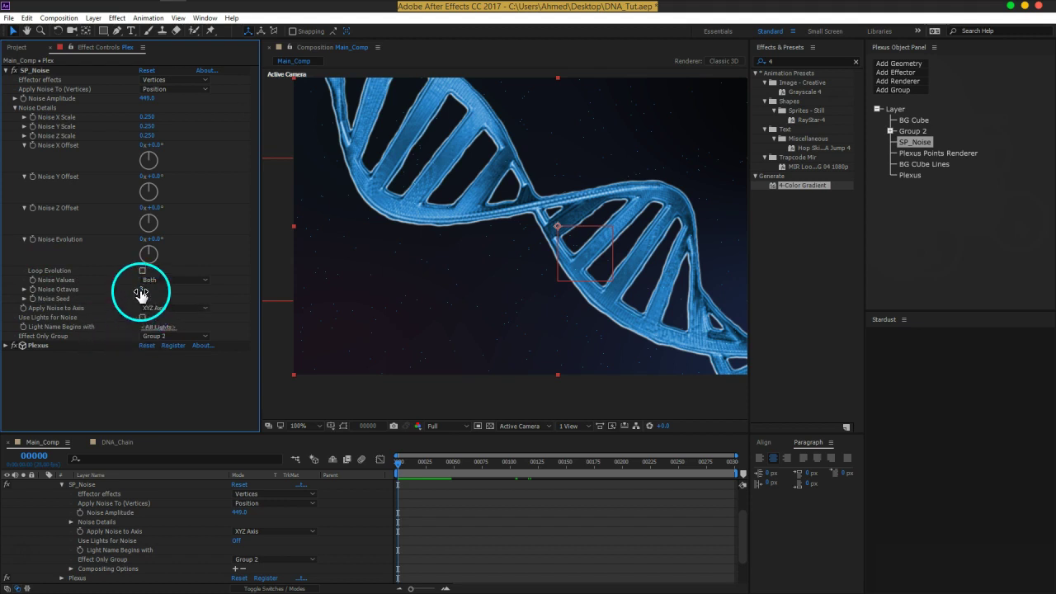
click(142, 291)
click(196, 313)
key(space)
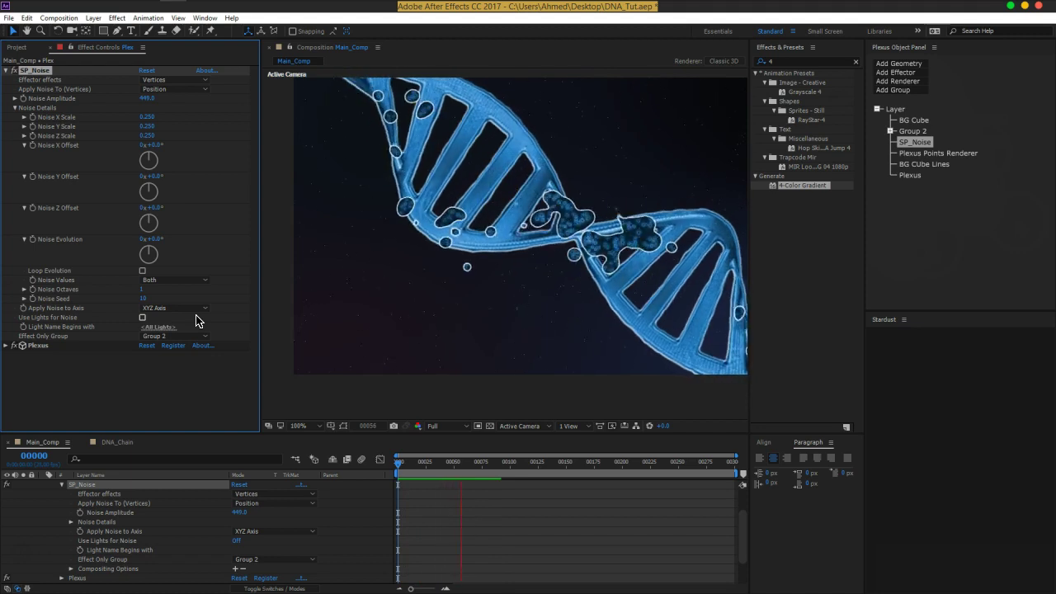
key(space)
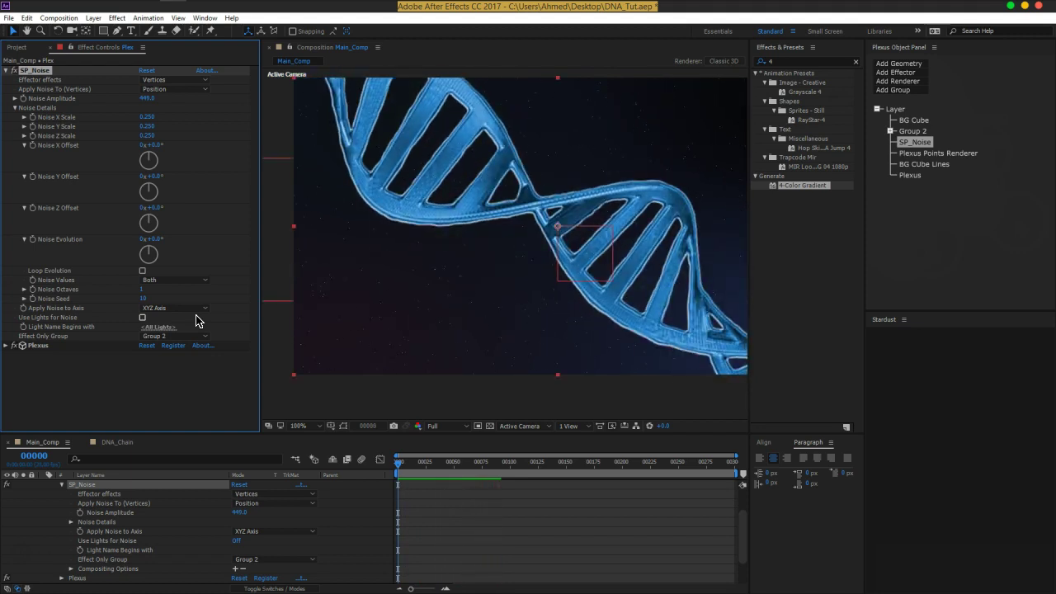
drag(241, 512, 320, 529)
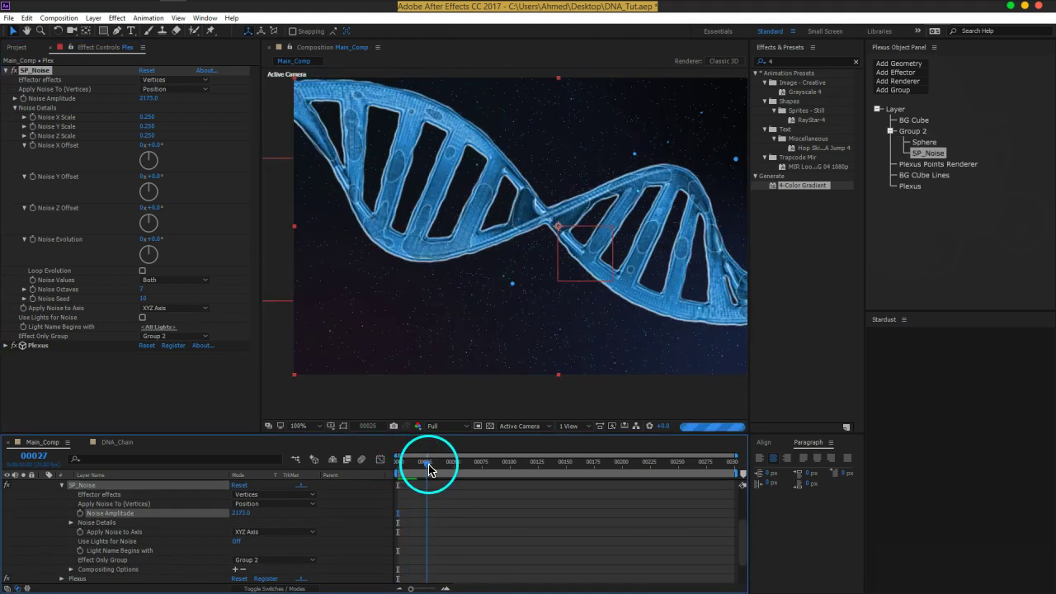
Step: Add a Plexus Lines Renderer that draws lines only within Group 2
click(901, 80)
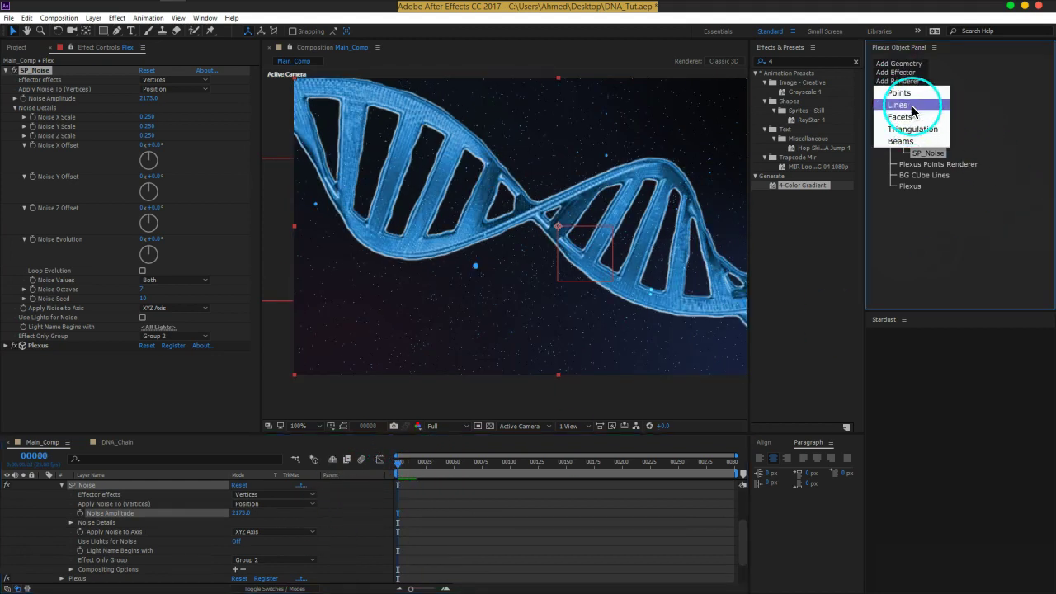
click(897, 105)
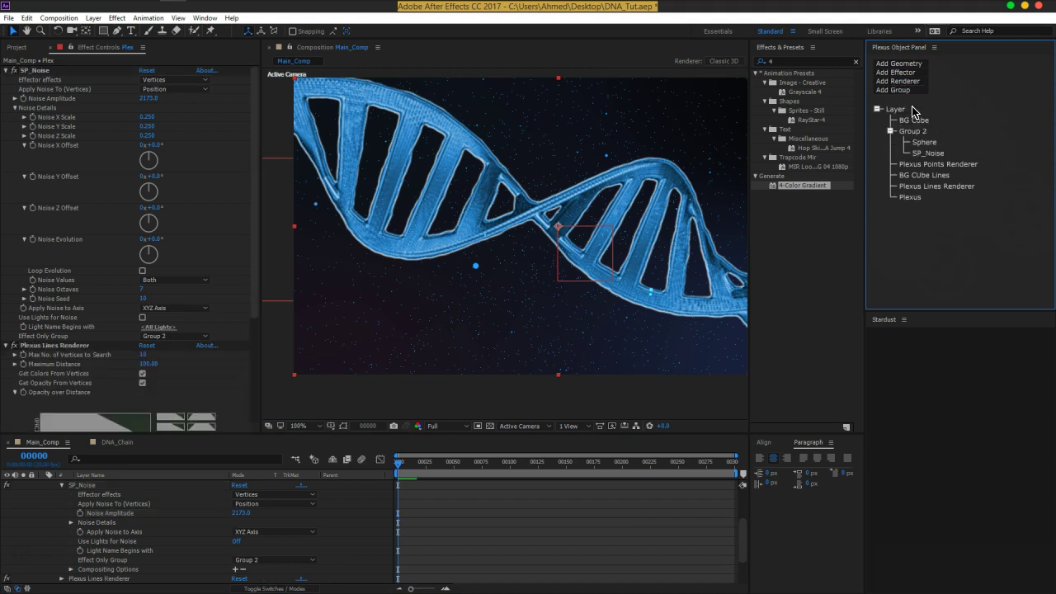
click(935, 186)
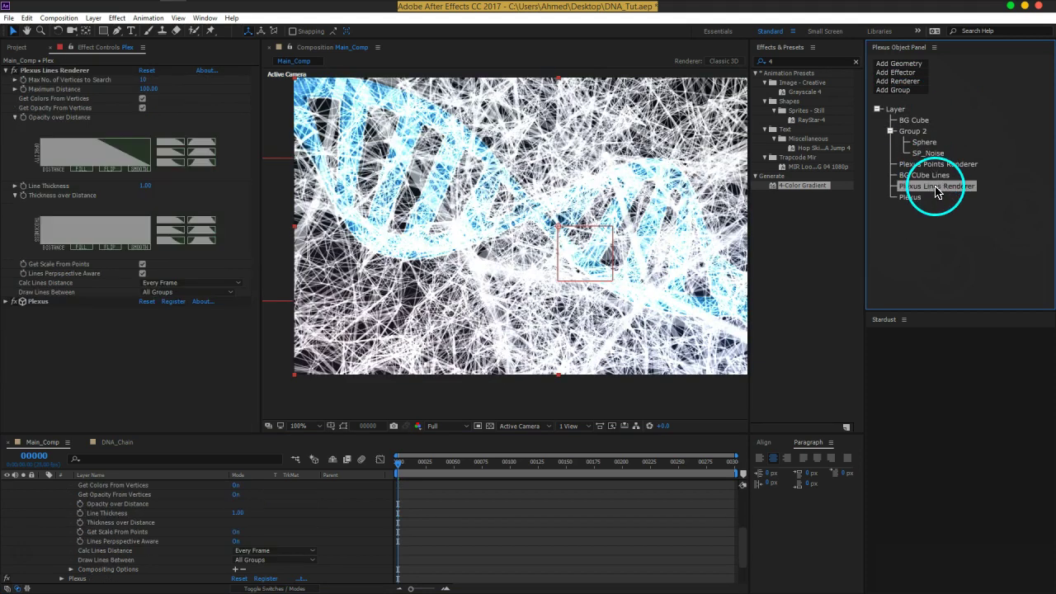
click(178, 293)
click(182, 320)
click(181, 301)
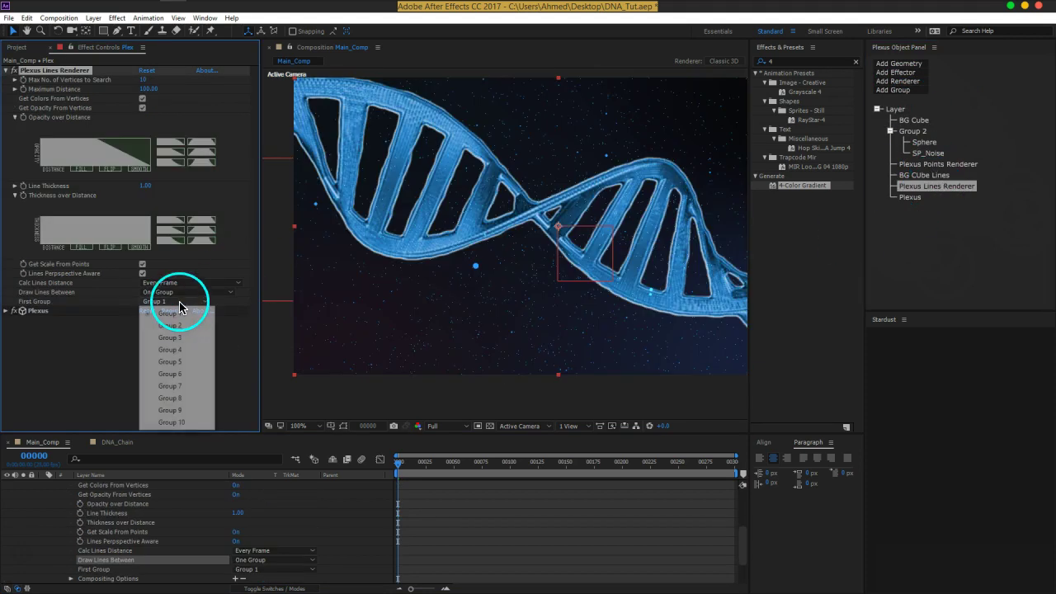
click(231, 325)
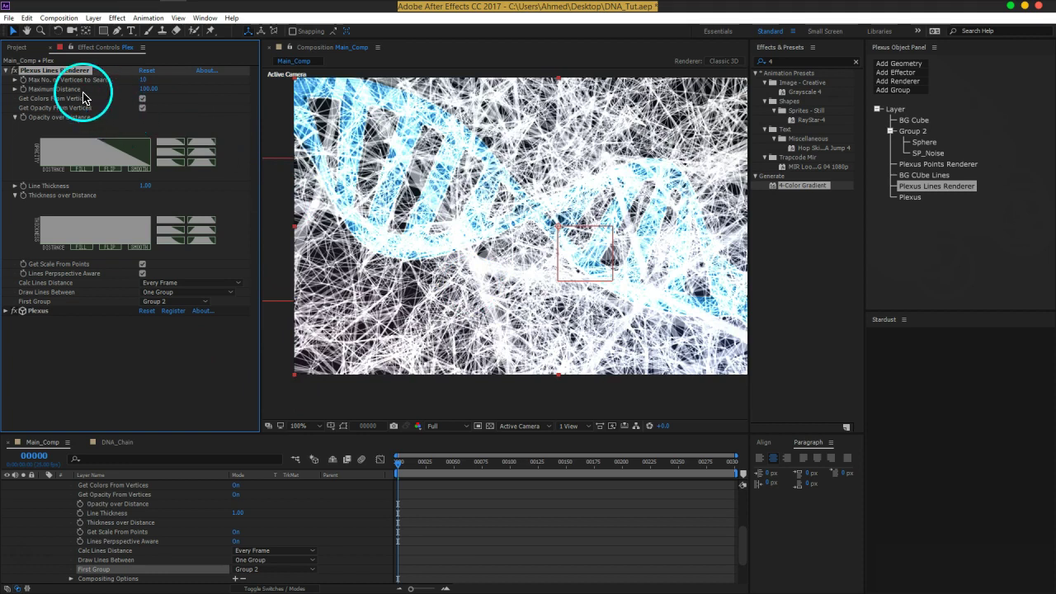
Step: Set the lines to 4 vertices and 25 maximum distance, without vertex opacity or colour
click(144, 80)
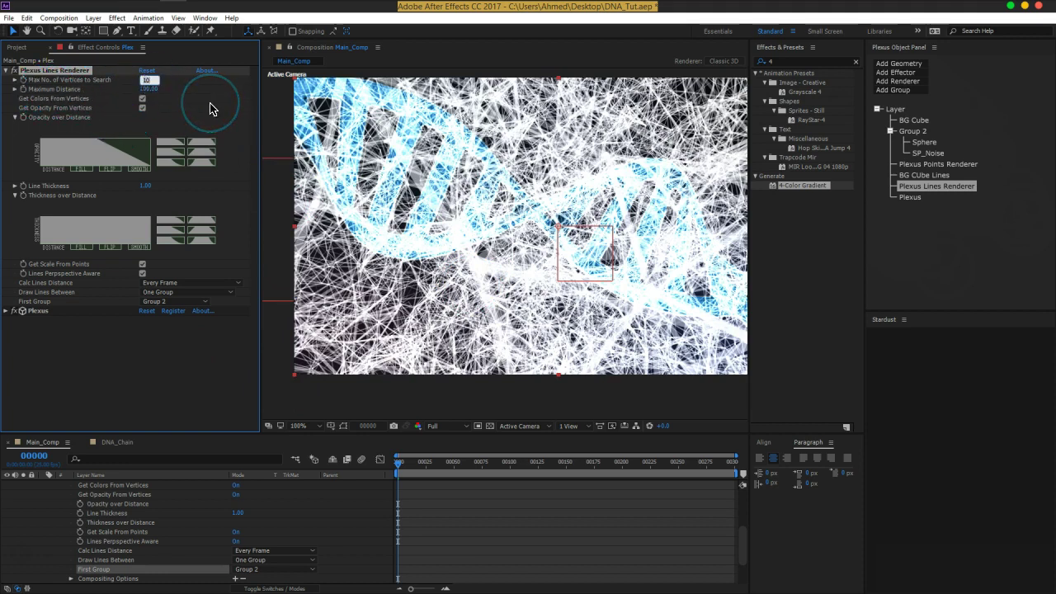
text(4)
key(Return)
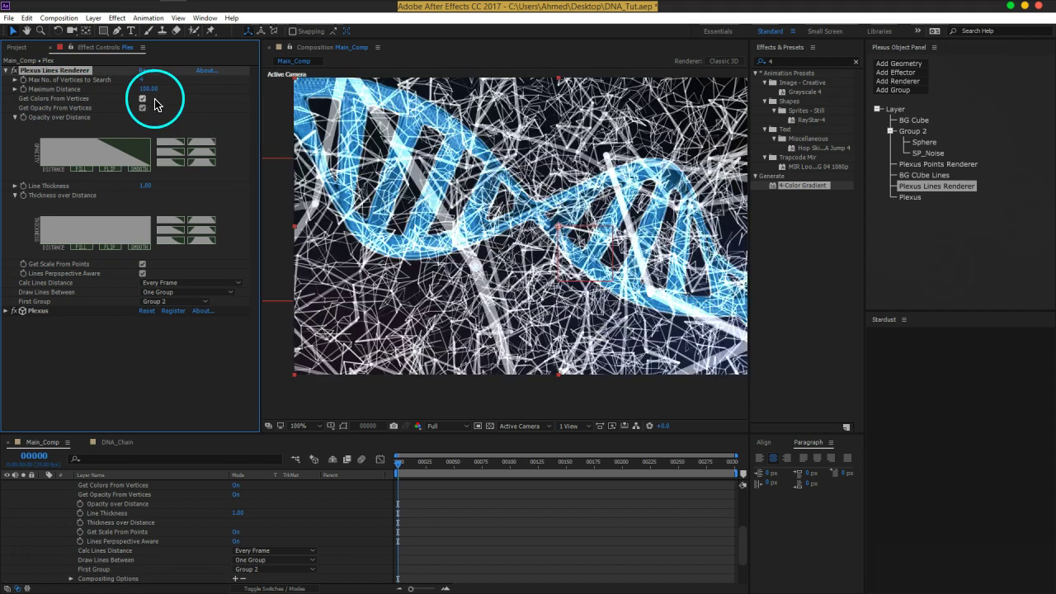
drag(136, 96, 115, 97)
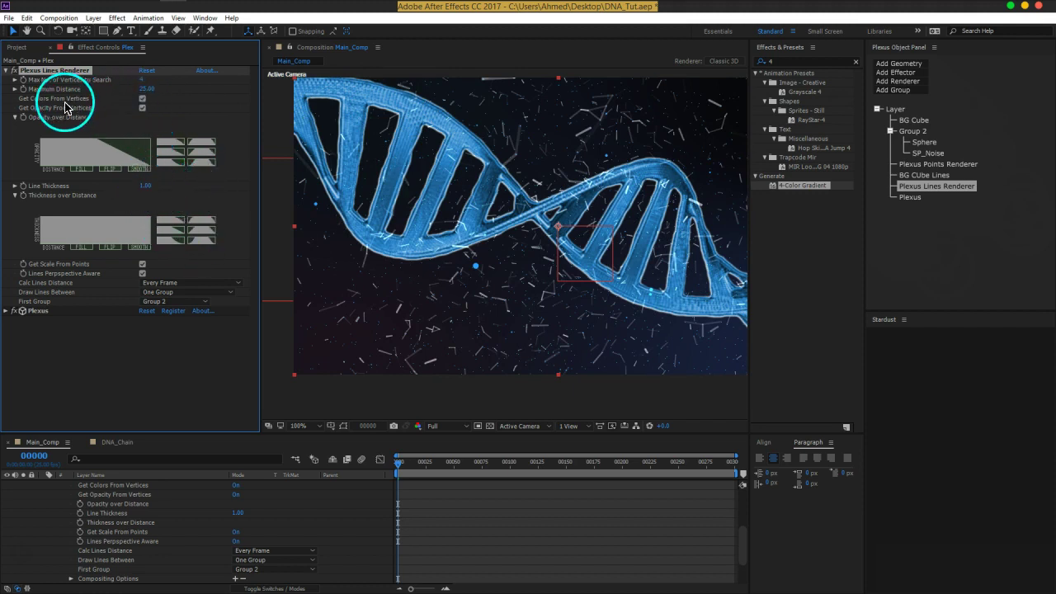
click(143, 108)
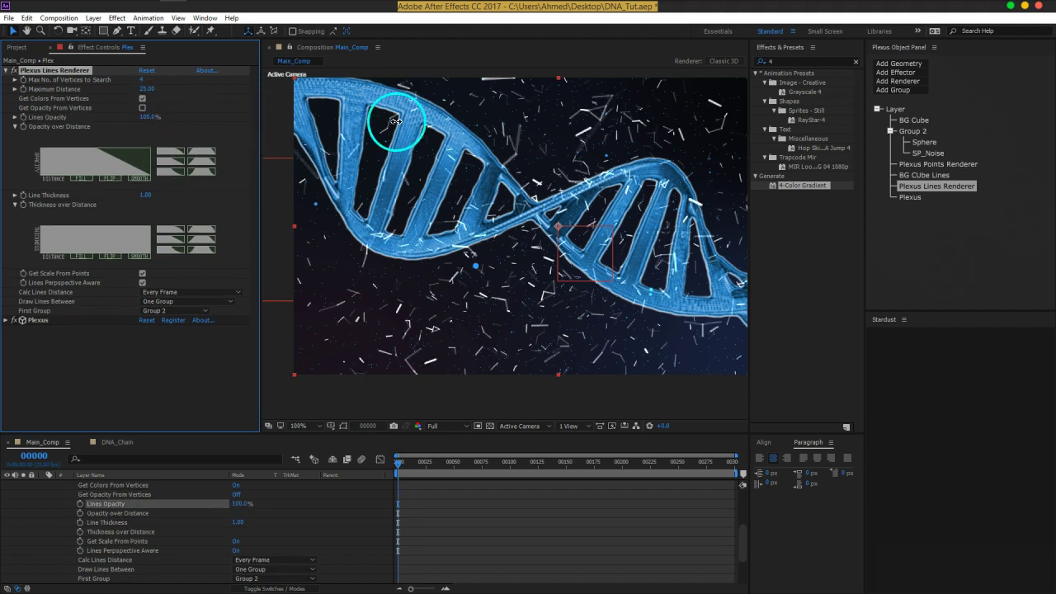
click(143, 99)
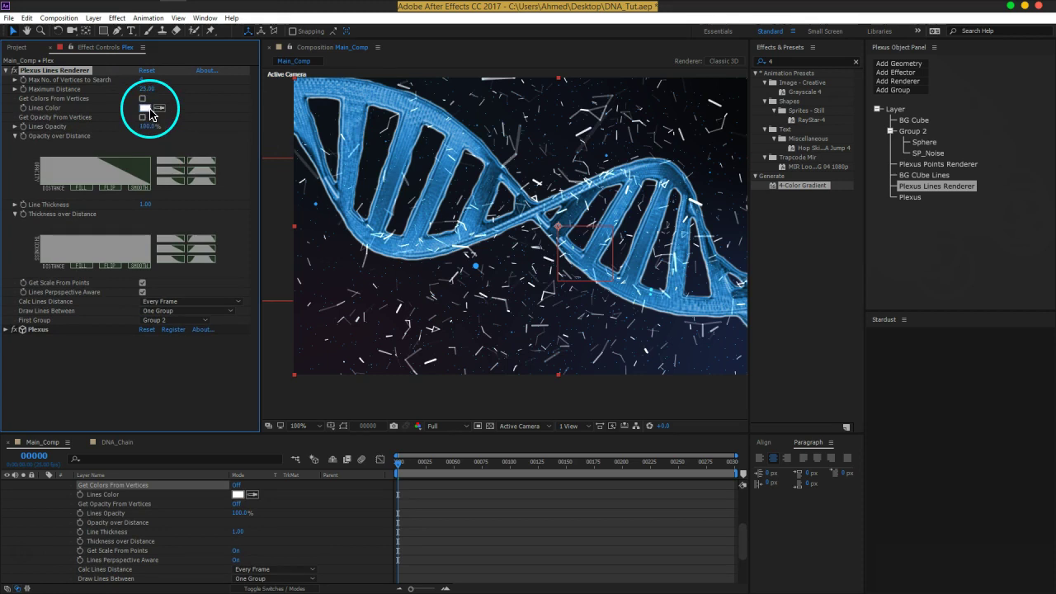
Step: Colour the lines blue 1C8CEB with a 0.40 thickness
click(149, 108)
click(168, 86)
click(135, 36)
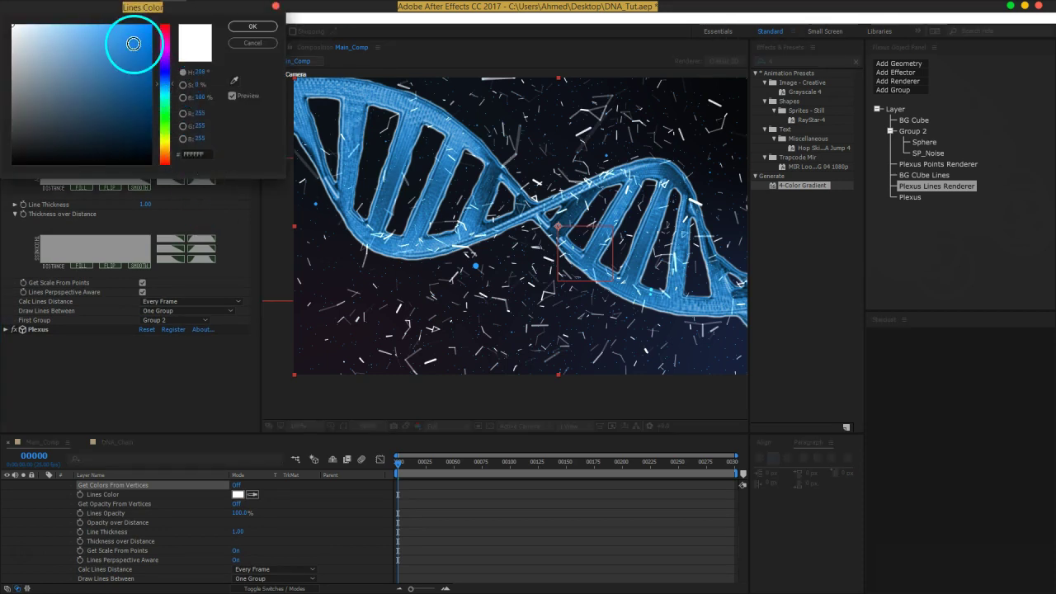
click(251, 27)
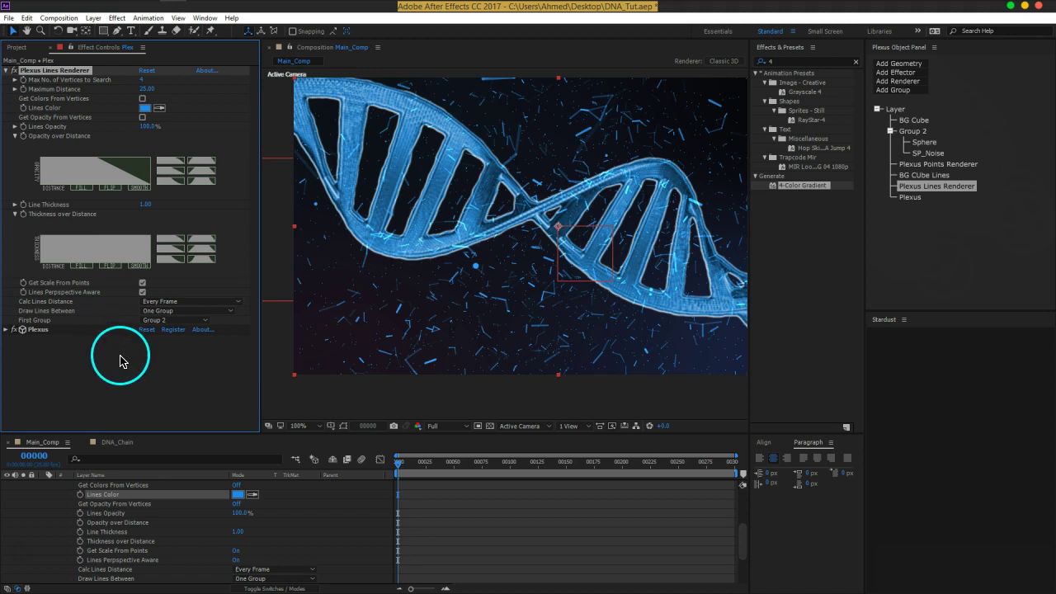
click(145, 206)
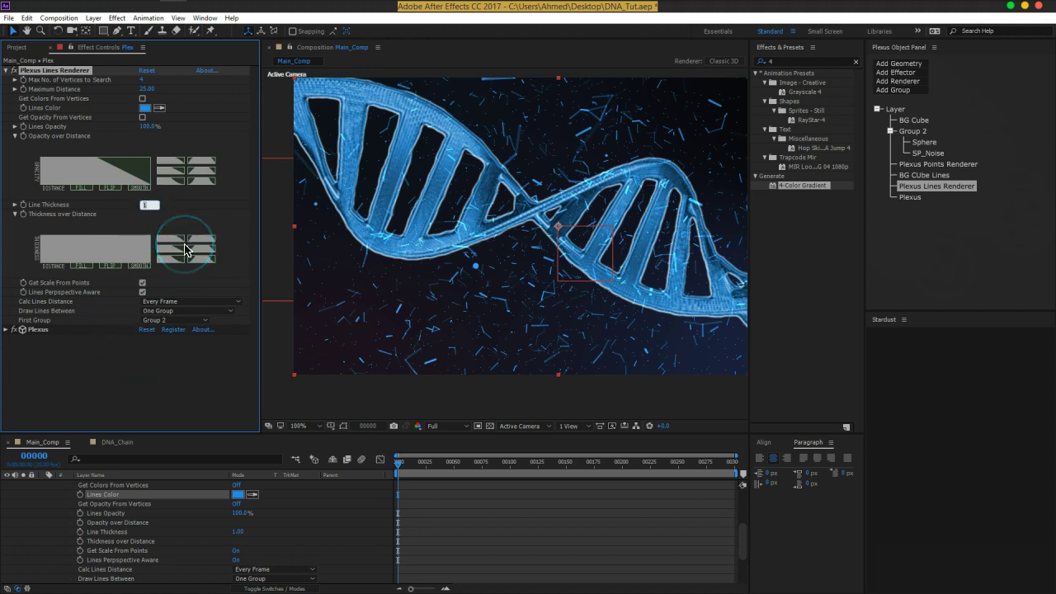
text(0.4)
key(Return)
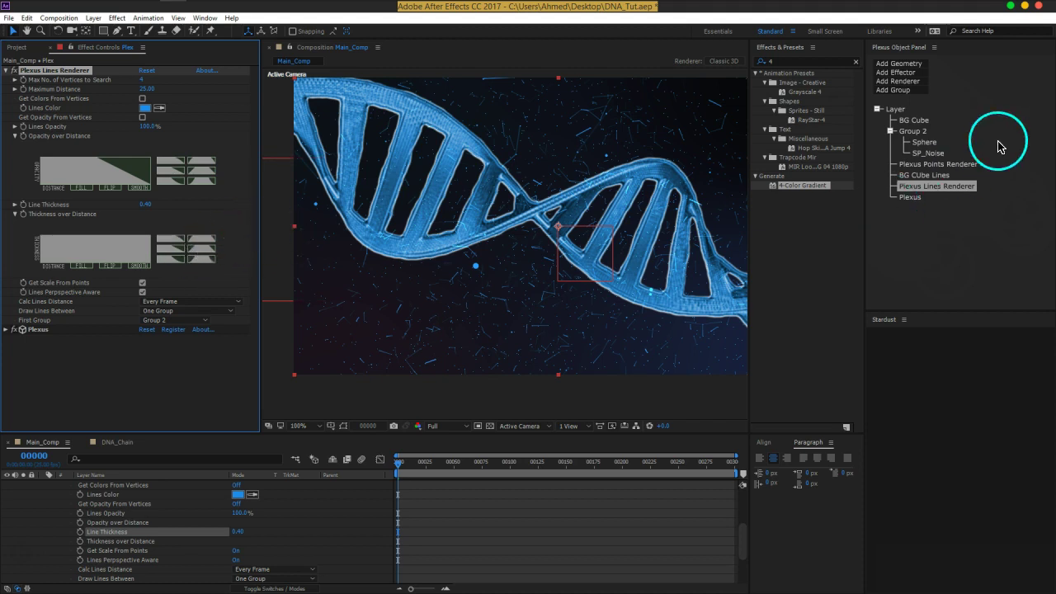
Step: Adjust the Sphere radius, checking at frame 12, down to about 313
click(924, 142)
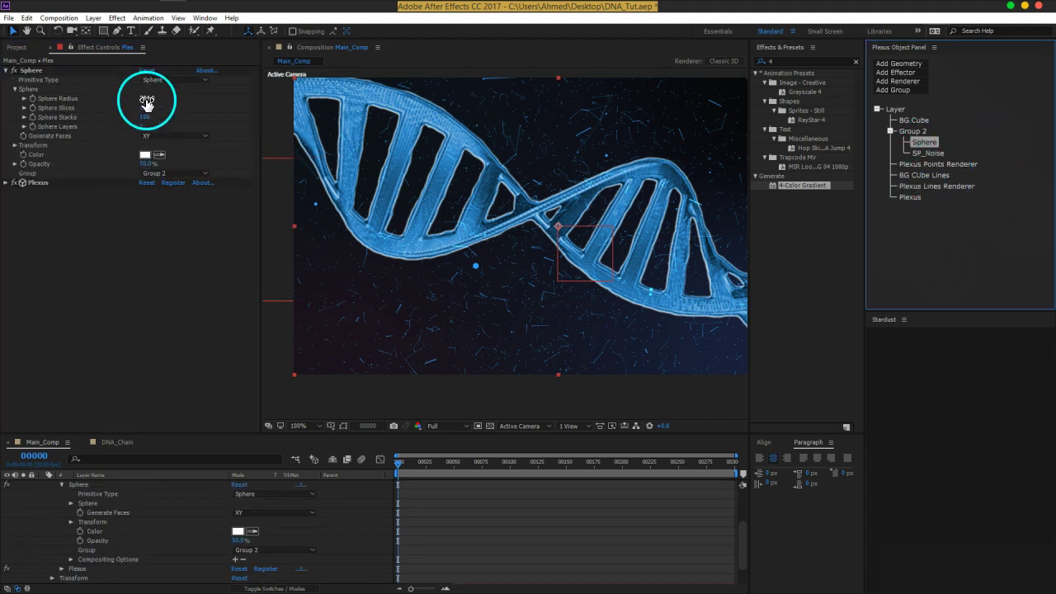
drag(169, 100, 539, 141)
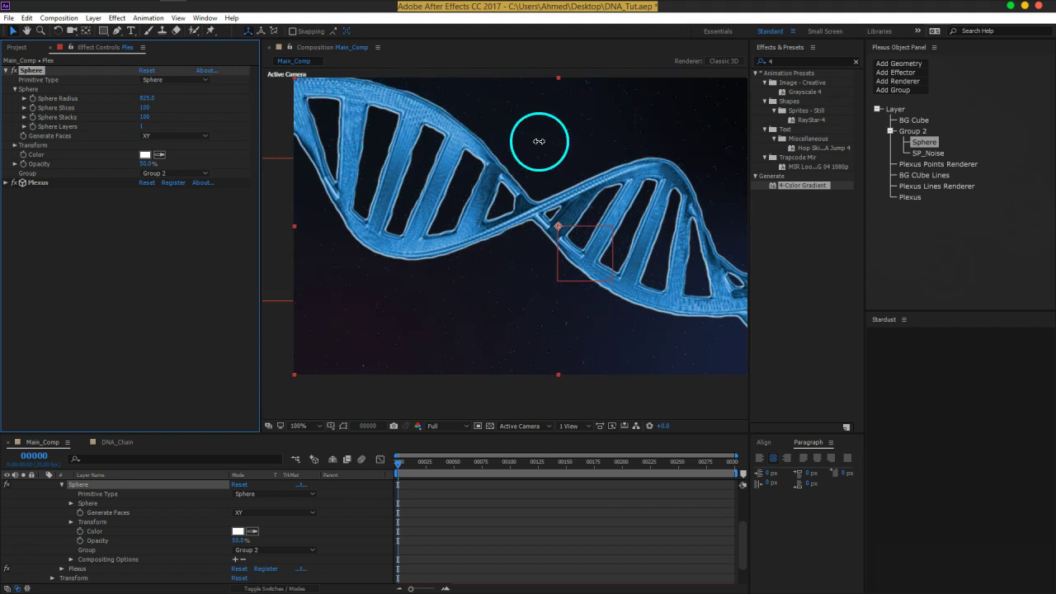
mouse_move(399, 464)
mouse_down()
mouse_move(414, 466)
mouse_move(359, 480)
mouse_up()
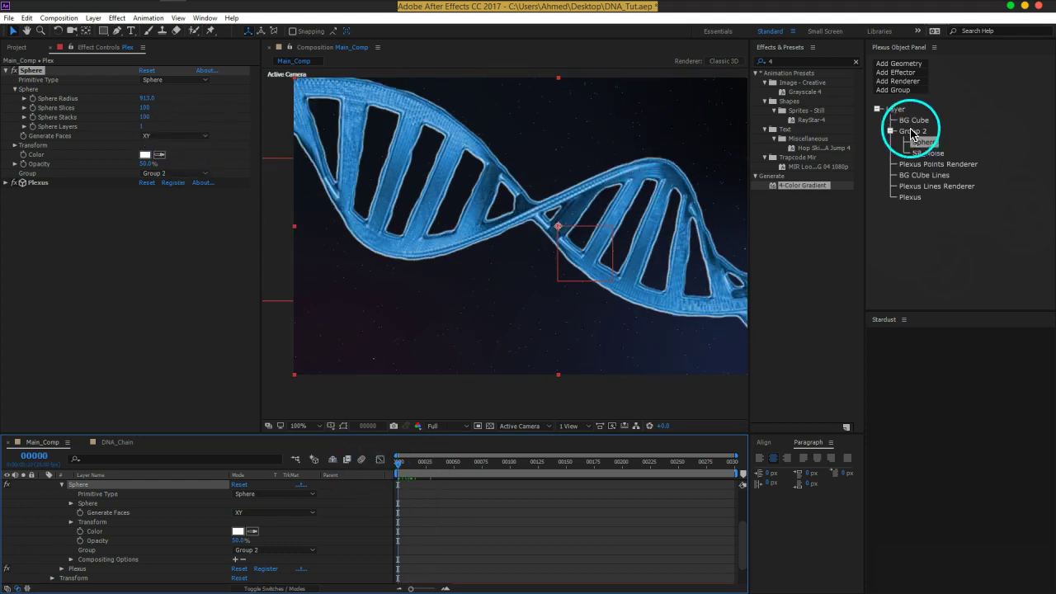
click(149, 100)
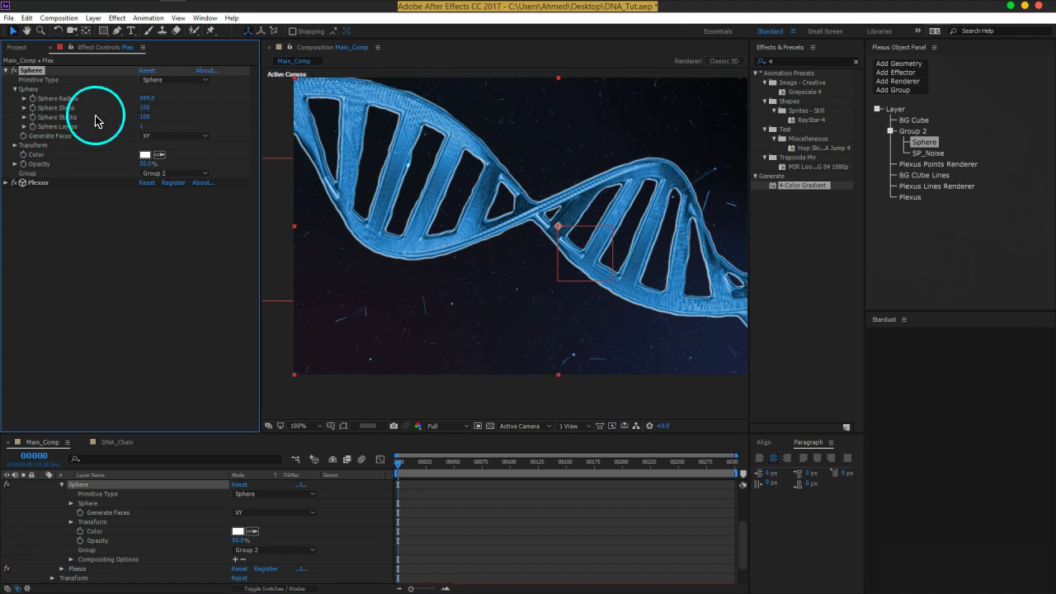
mouse_move(137, 115)
mouse_down()
mouse_move(71, 117)
mouse_move(38, 134)
mouse_up()
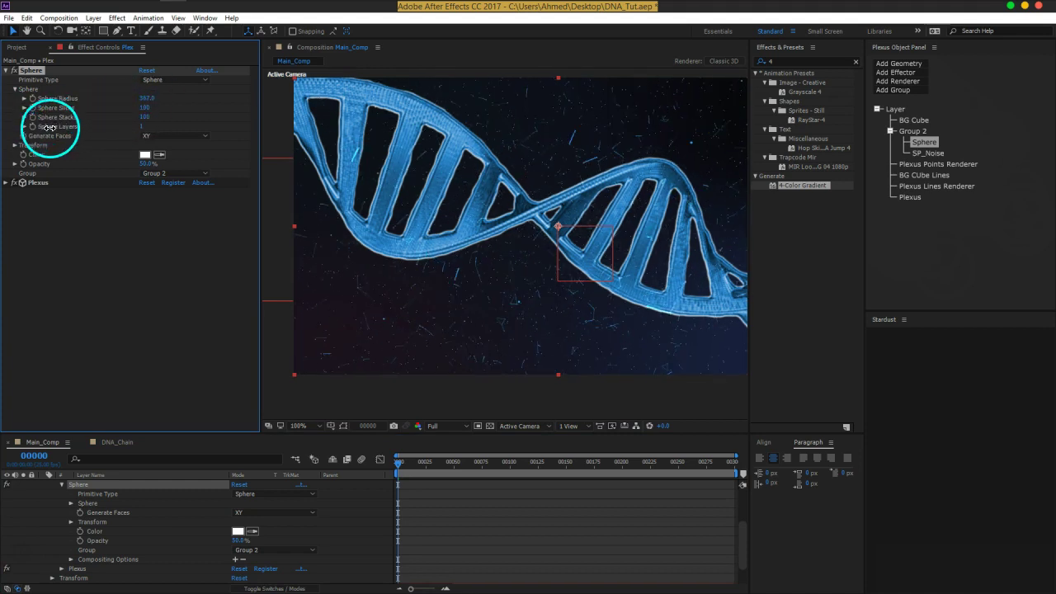
Step: Give the Sphere 50 slices and 50 stacks, then revisit the lines' maximum distance
mouse_move(146, 108)
mouse_down()
mouse_move(223, 150)
mouse_move(147, 118)
mouse_up()
click(146, 109)
text(50)
key(Tab)
text(50)
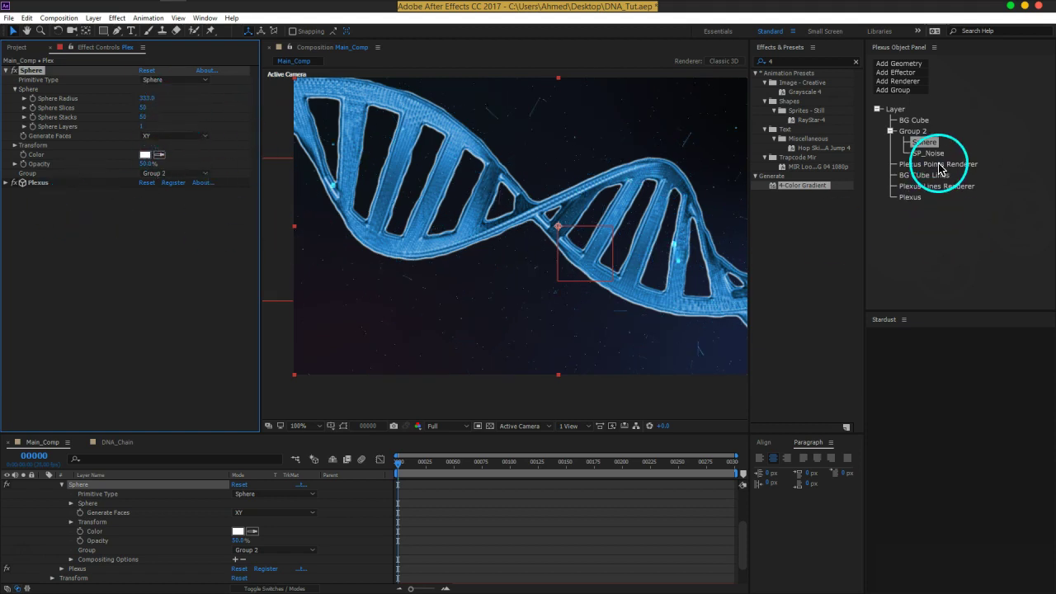
click(947, 188)
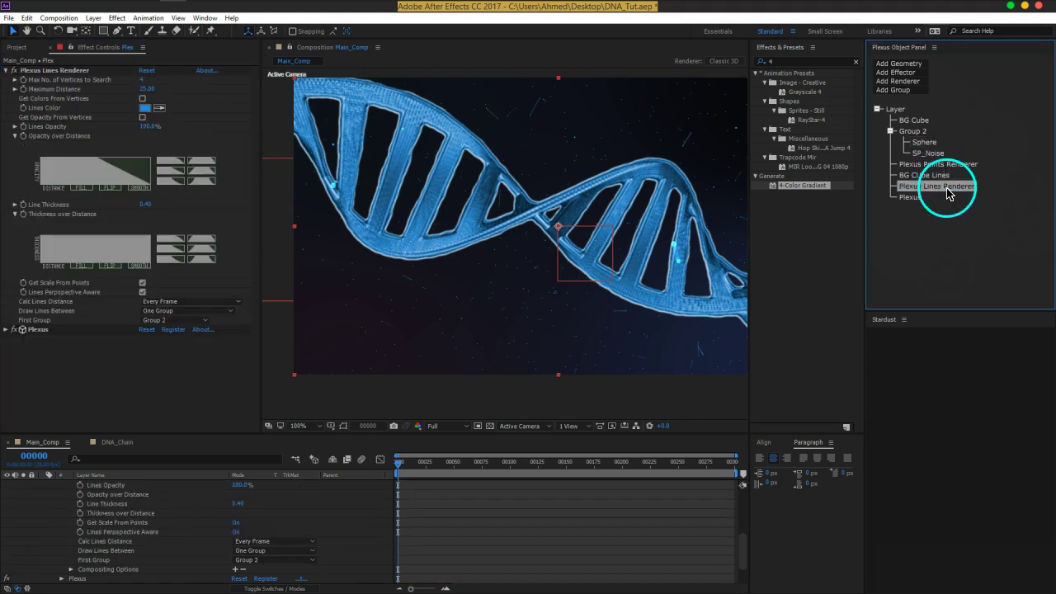
drag(147, 89, 151, 90)
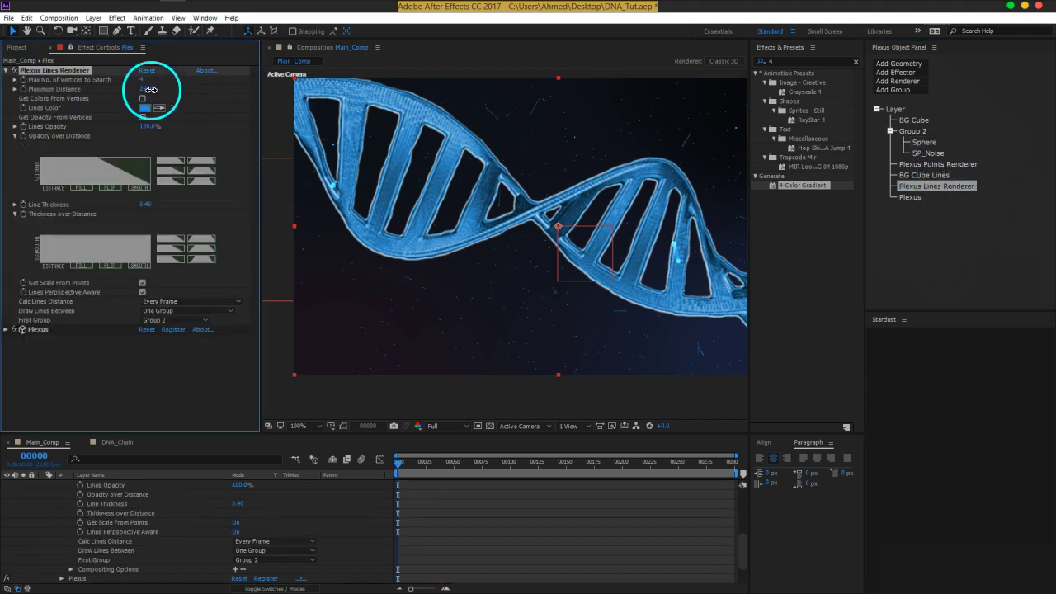